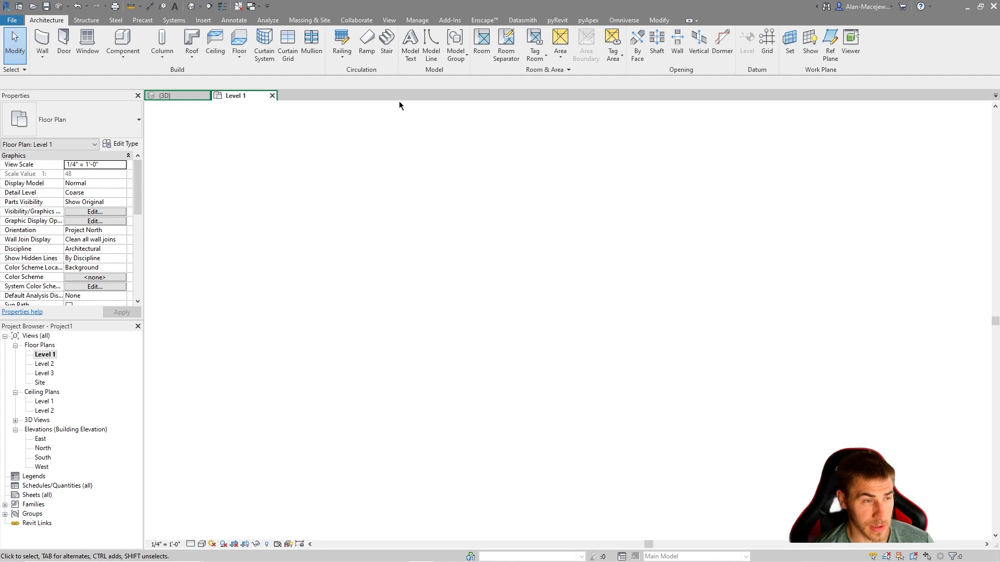
pyautogui.click(384, 60)
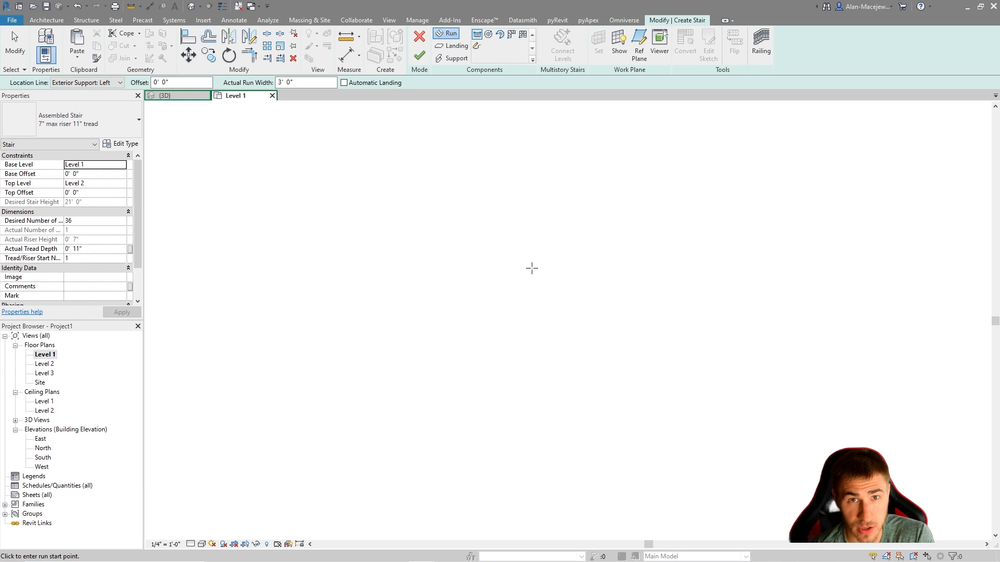
pyautogui.click(506, 299)
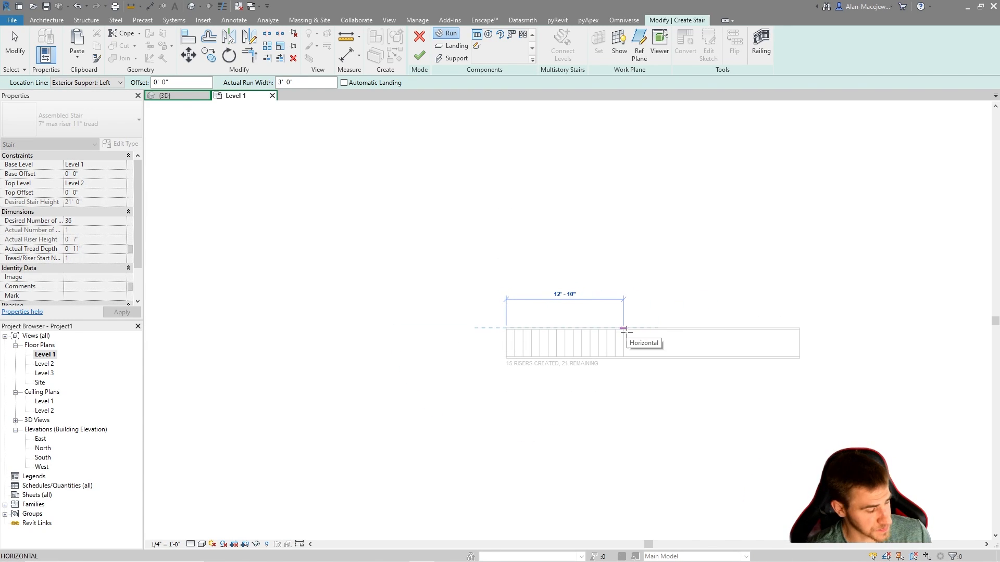
pyautogui.press('Escape')
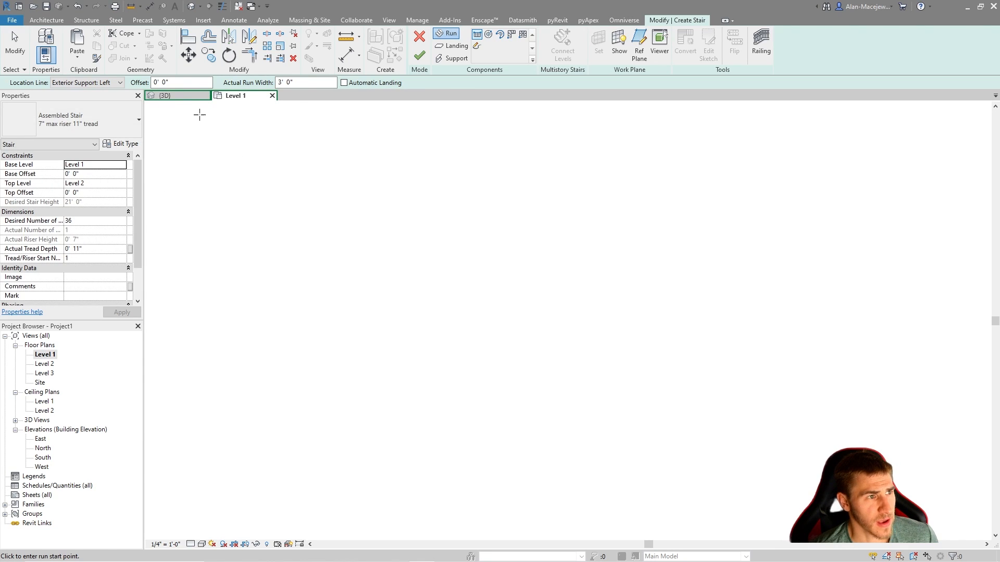
# Step: Discard the unfinished stair and set Level 2's elevation to 12' 0" in the 3D view
pyautogui.click(170, 96)
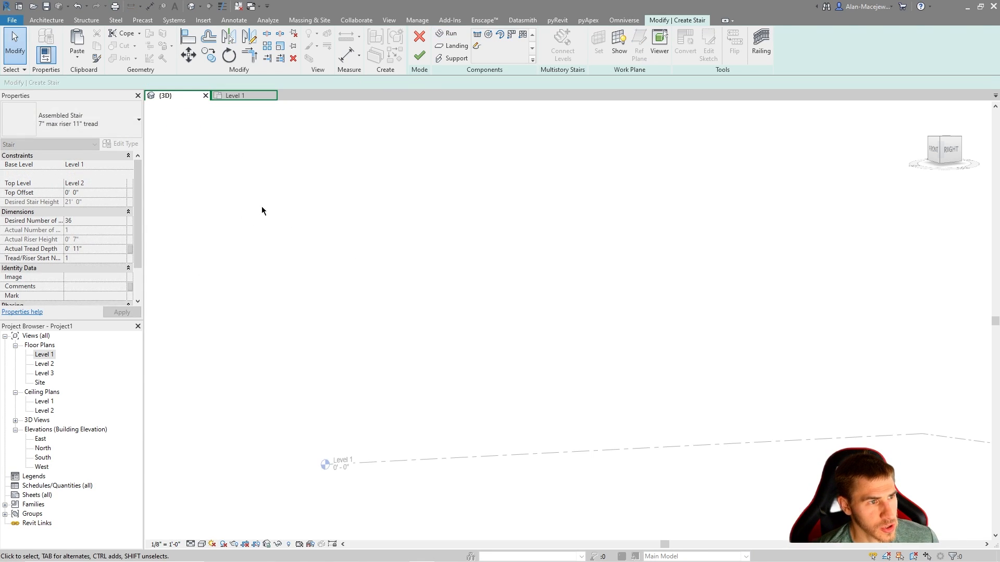
pyautogui.click(420, 37)
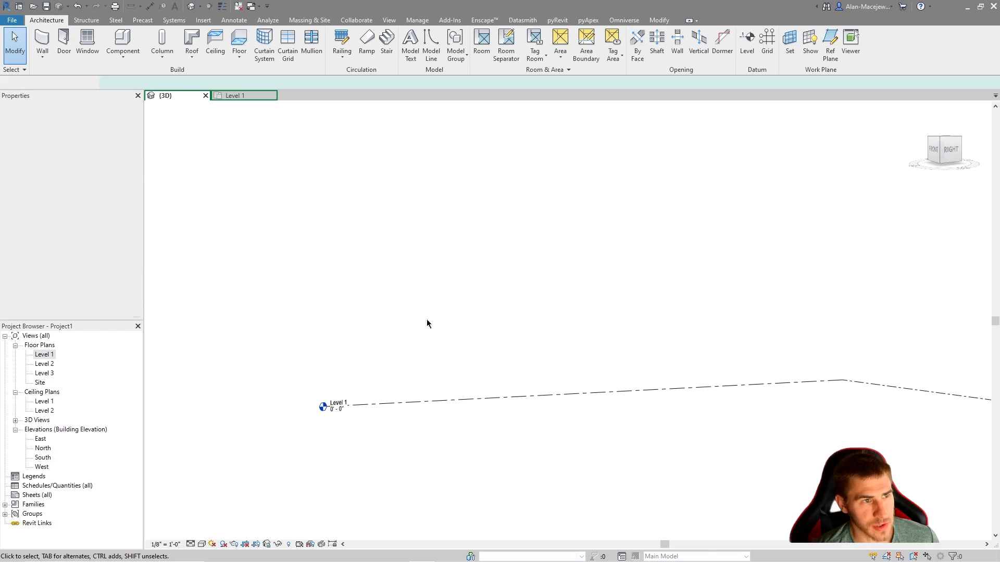
pyautogui.scroll(-2, 392, 250)
pyautogui.moveTo(392, 250); pyautogui.dragTo(411, 360, button='middle')
pyautogui.moveTo(412, 447); pyautogui.dragTo(422, 301, button='middle')
pyautogui.scroll(5, 426, 420)
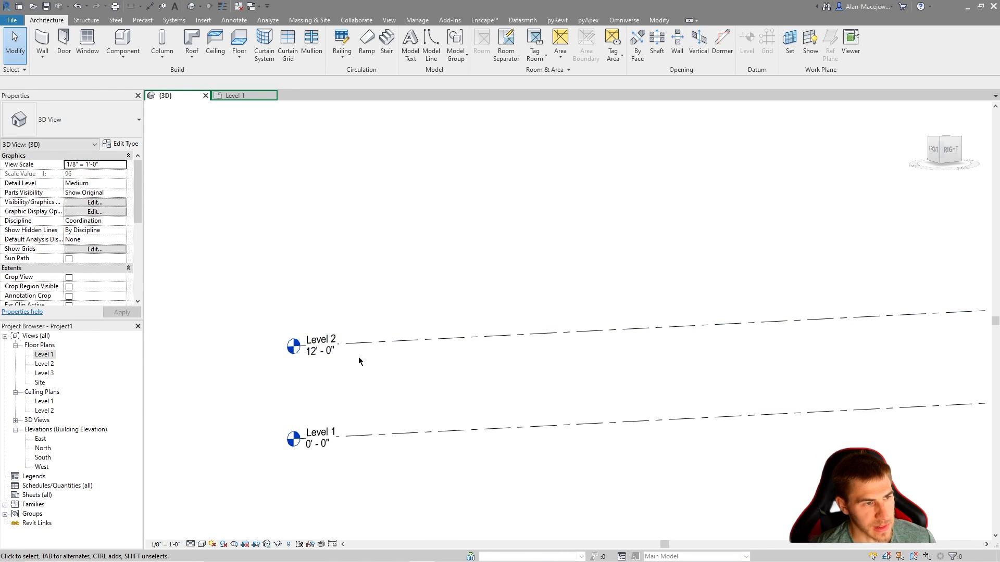
# Step: Start a new stair in the Level 1 floor plan and begin a sketched run
pyautogui.click(240, 96)
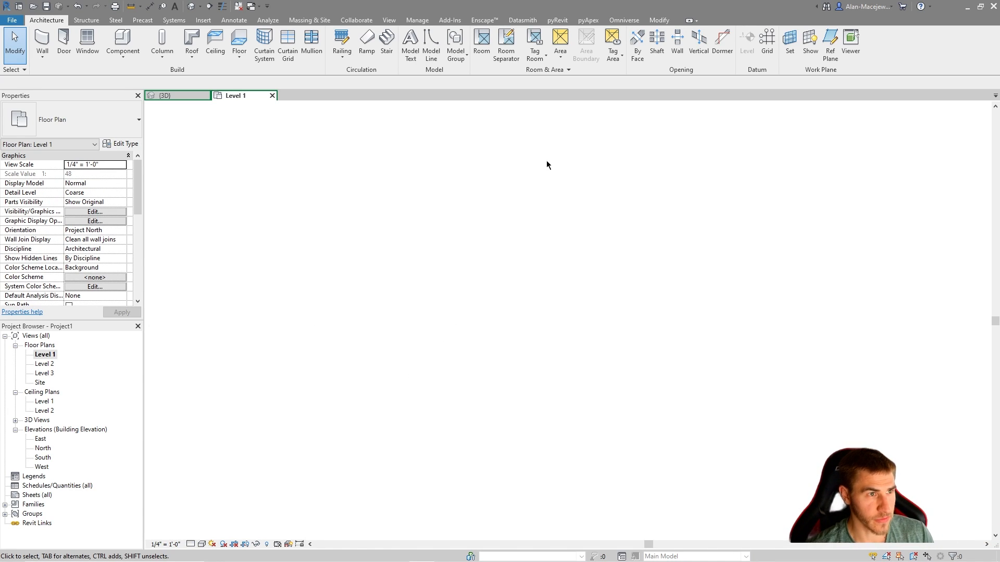
pyautogui.click(387, 44)
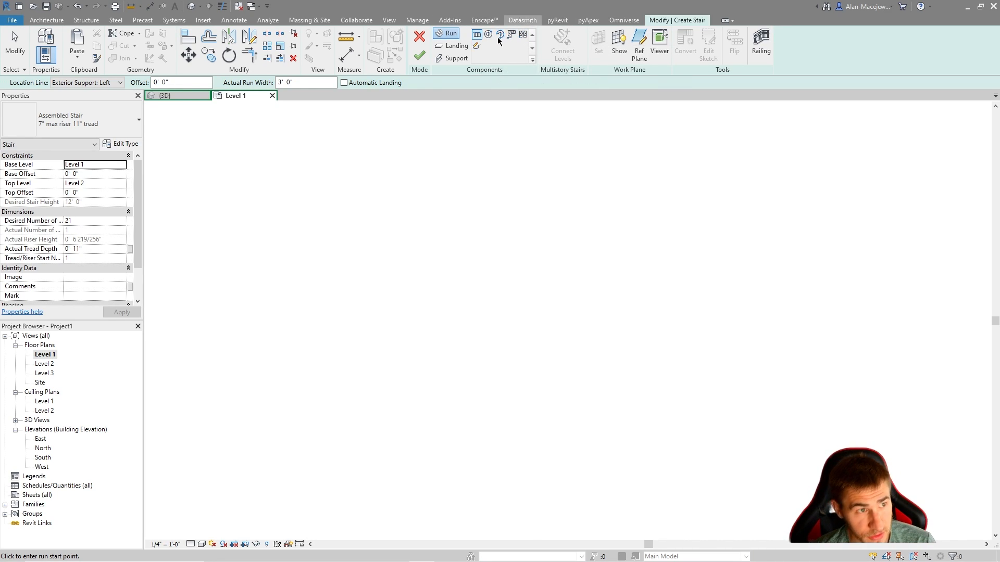
pyautogui.click(477, 47)
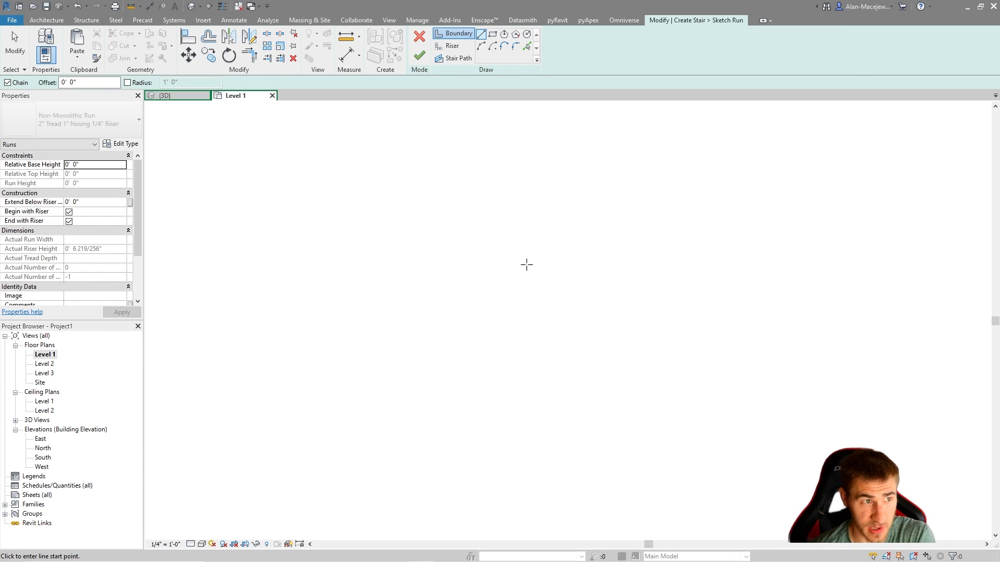
pyautogui.click(451, 46)
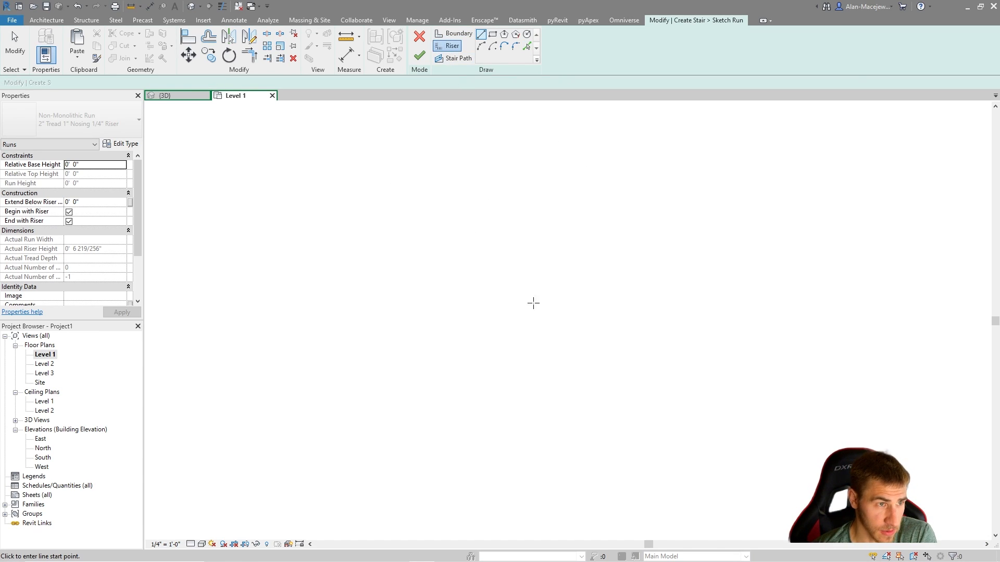
pyautogui.click(552, 297)
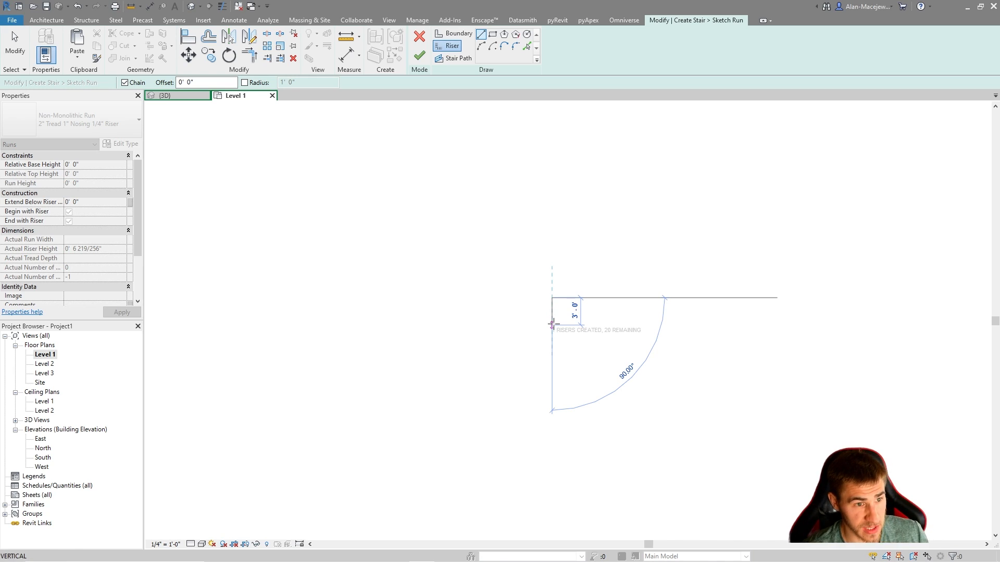
pyautogui.press('Escape')
pyautogui.press('Escape')
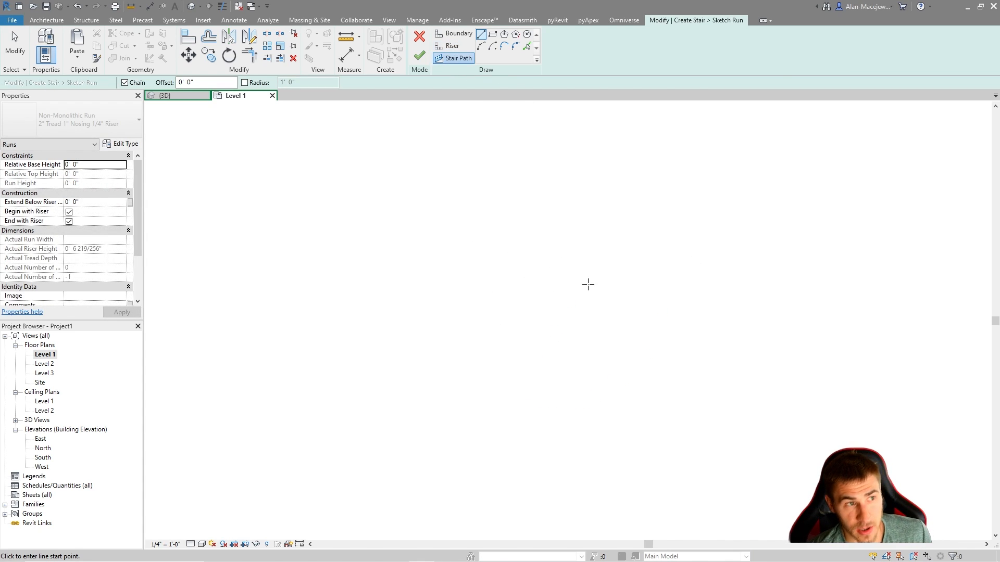
pyautogui.press('Escape')
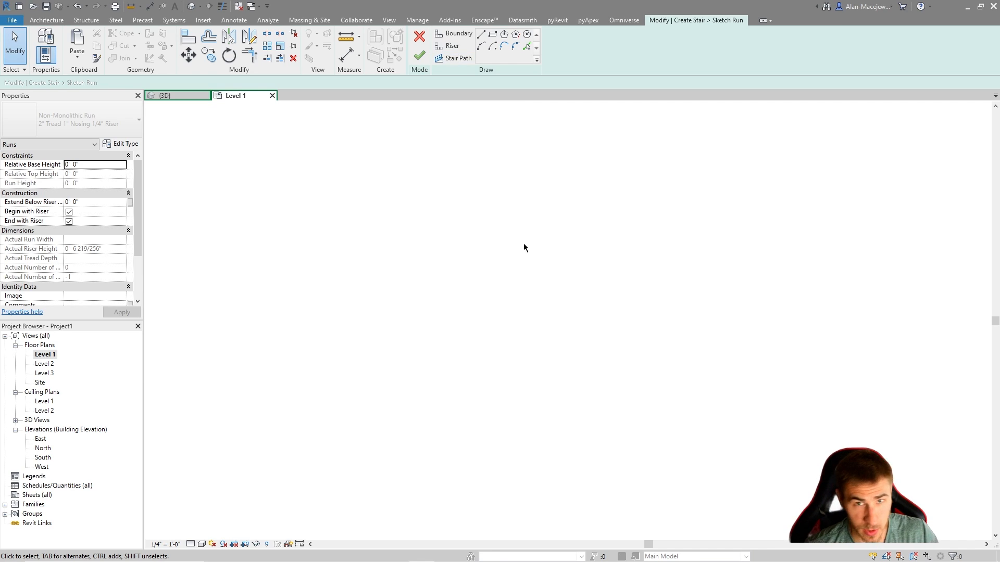
# Step: Sketch two parallel horizontal run boundary lines, each about 14' long and about 4' apart
pyautogui.click(447, 36)
pyautogui.click(484, 288)
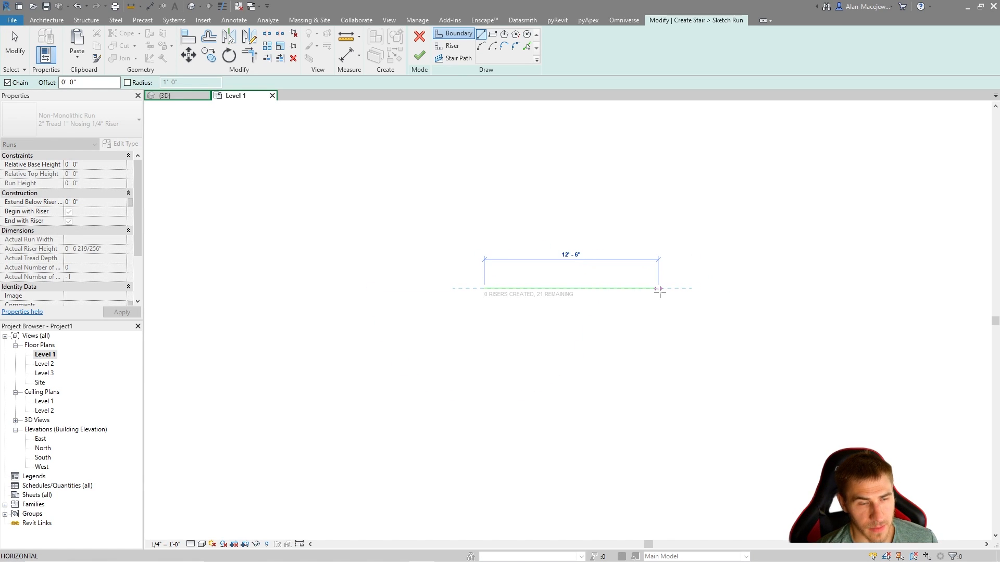
pyautogui.click(678, 289)
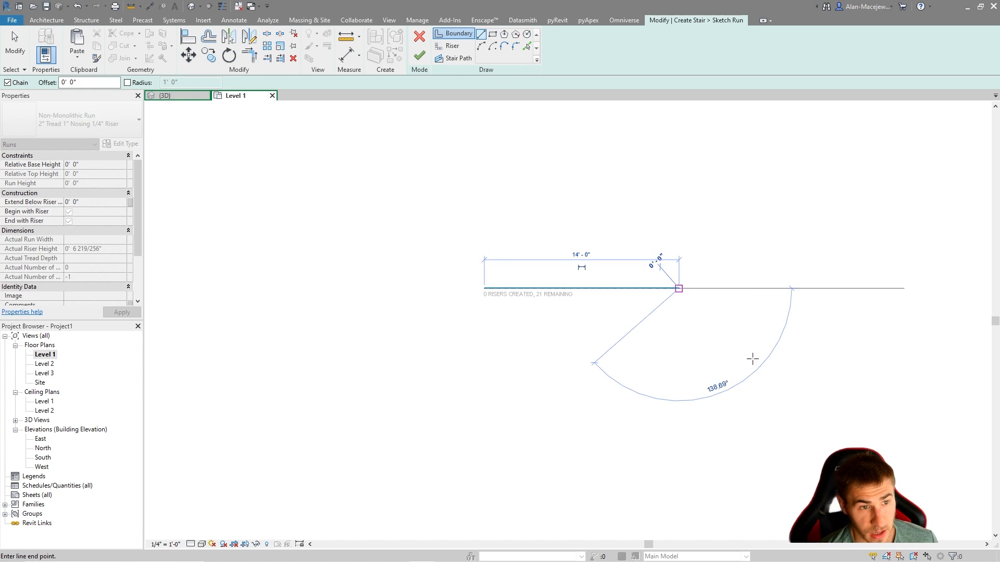
pyautogui.press('Escape')
pyautogui.press('Escape')
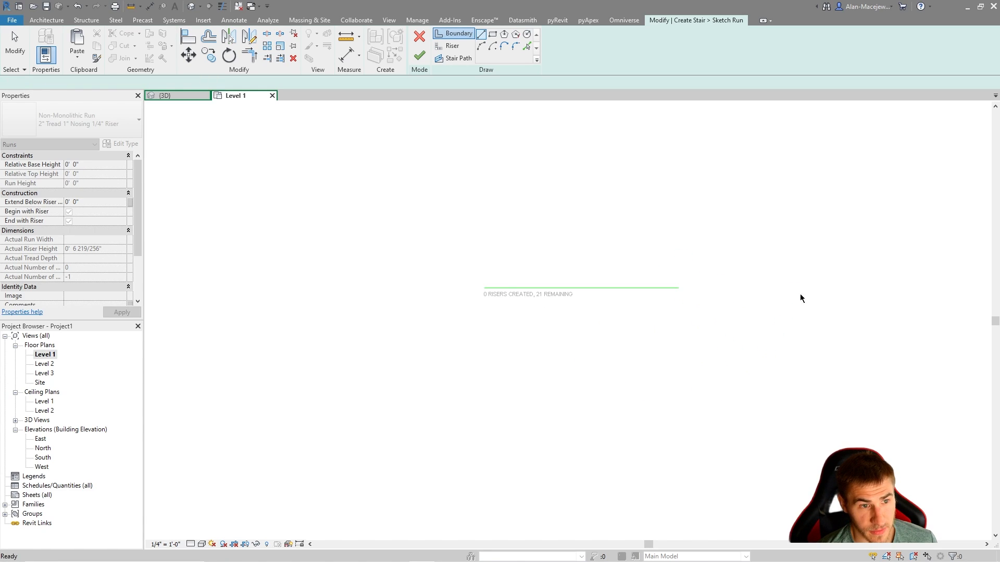
pyautogui.click(484, 344)
pyautogui.click(679, 344)
pyautogui.press('Escape')
pyautogui.press('Escape')
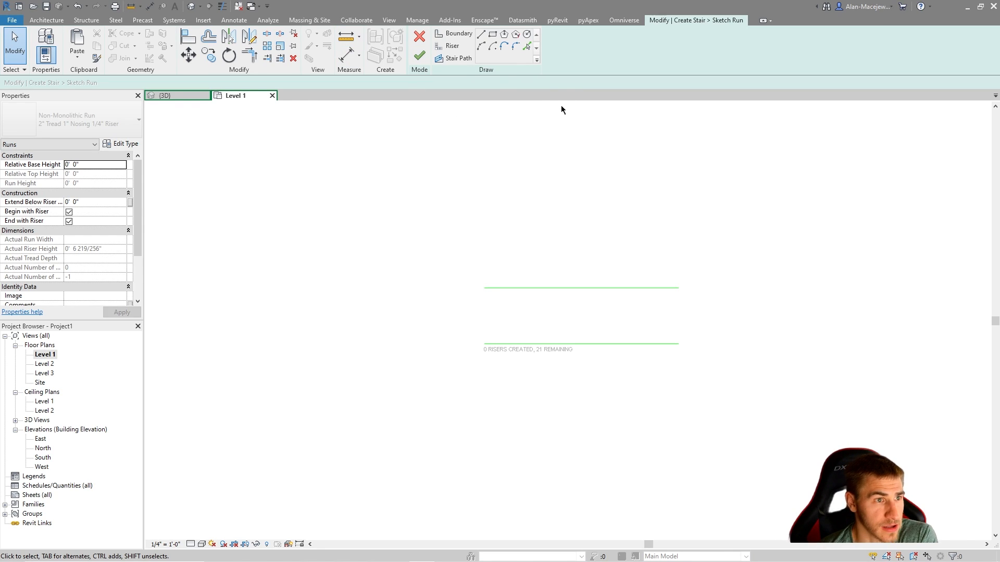
# Step: Sketch a vertical riser line between the two boundaries, about 1' in from their left ends
pyautogui.click(450, 46)
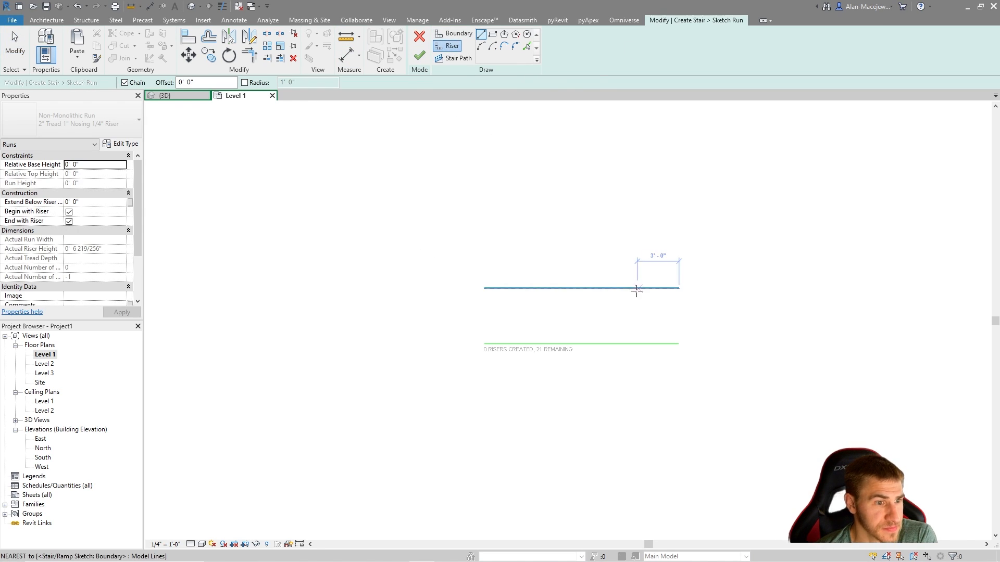
pyautogui.scroll(2, 515, 348)
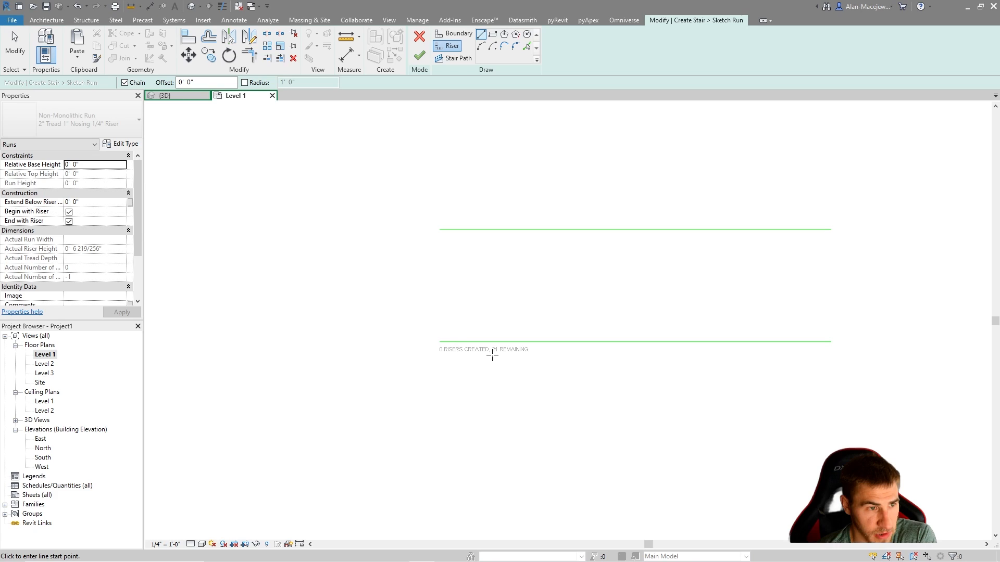
pyautogui.scroll(-1, 382, 382)
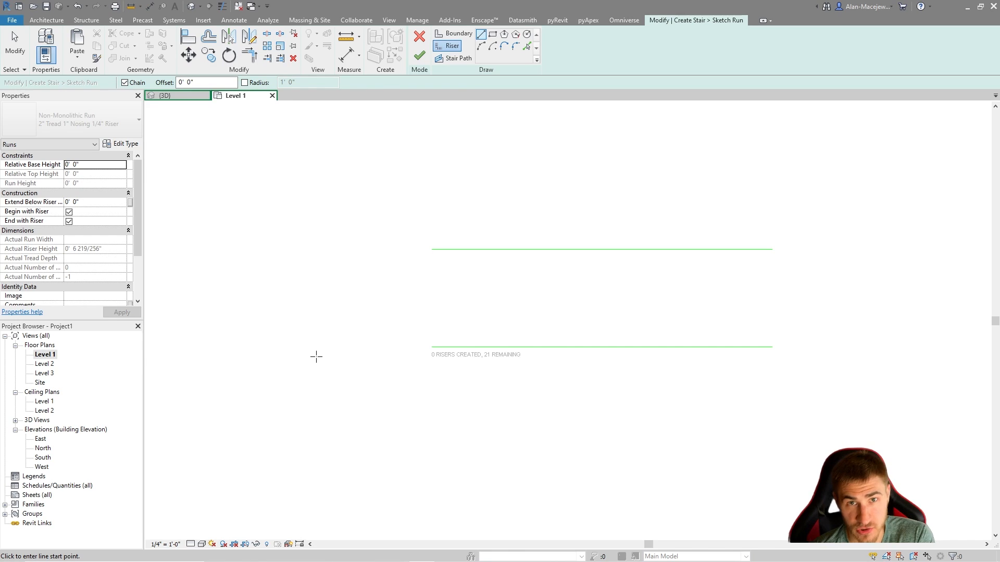
pyautogui.click(432, 249)
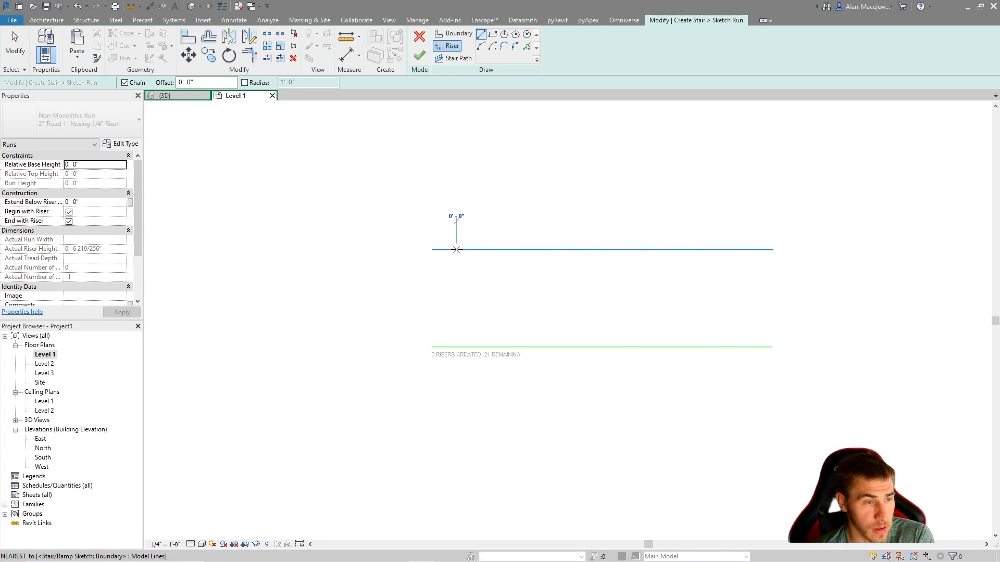
pyautogui.click(457, 347)
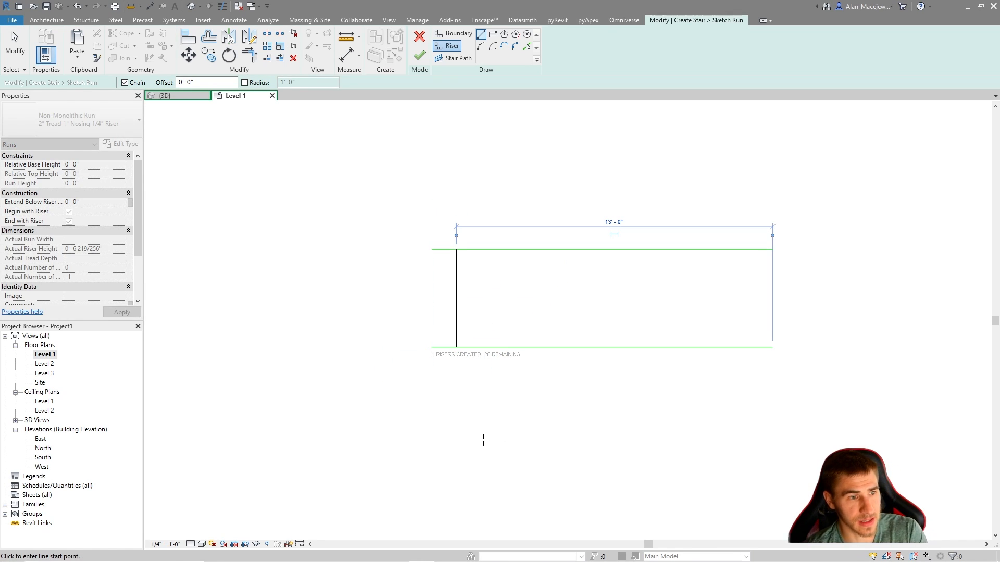
pyautogui.press('Escape')
pyautogui.press('Escape')
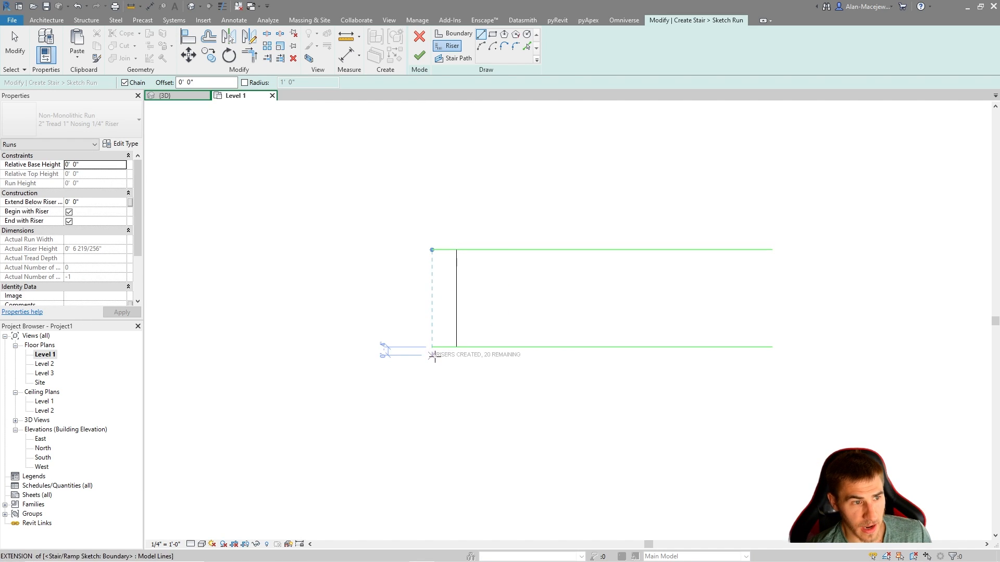
# Step: Copy the riser 13 times in a row to the right at 1' spacing using multiple copy
pyautogui.click(456, 286)
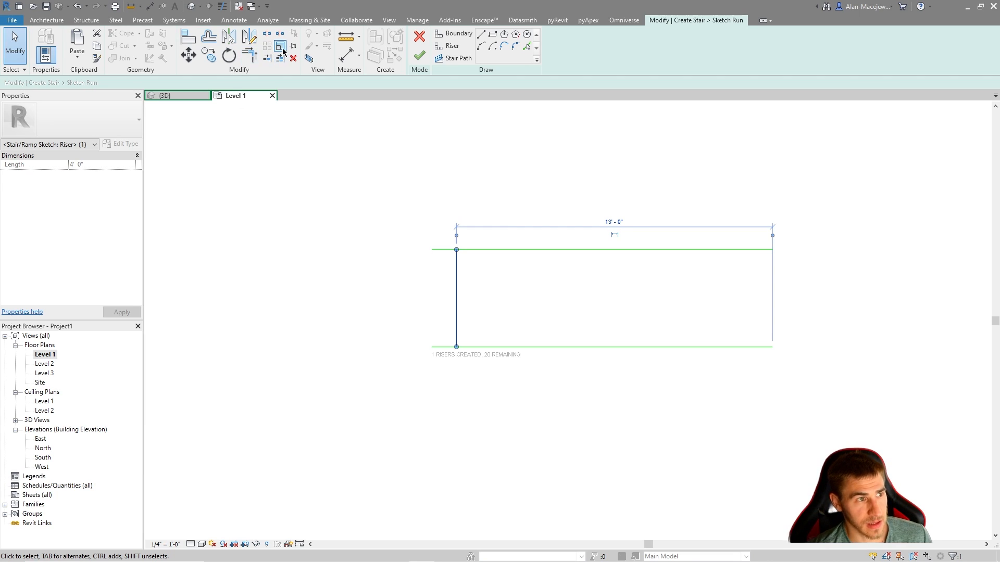
pyautogui.press('c')
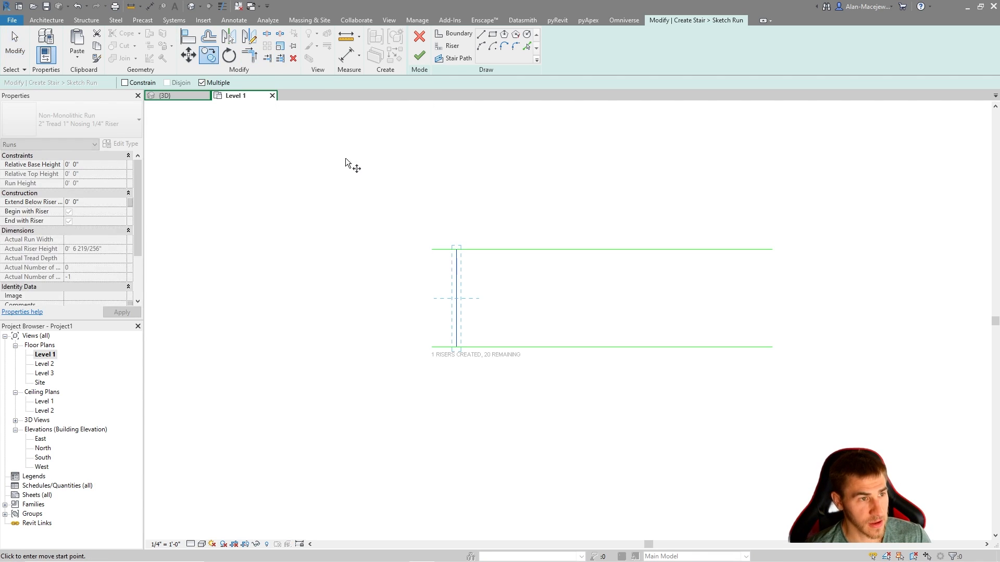
pyautogui.click(457, 248)
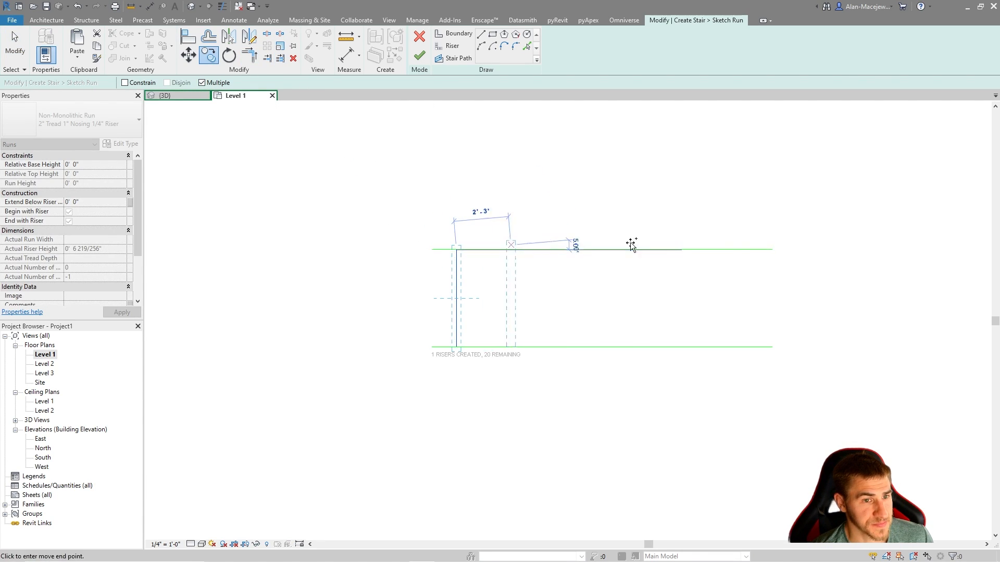
pyautogui.write('1')
pyautogui.press('Return')
pyautogui.write('1')
pyautogui.press('Return')
pyautogui.write('1')
pyautogui.press('Return')
pyautogui.write('1')
pyautogui.press('Return')
pyautogui.write('1')
pyautogui.press('Return')
pyautogui.write('1')
pyautogui.press('Return')
pyautogui.write('1')
pyautogui.press('Return')
pyautogui.write('1')
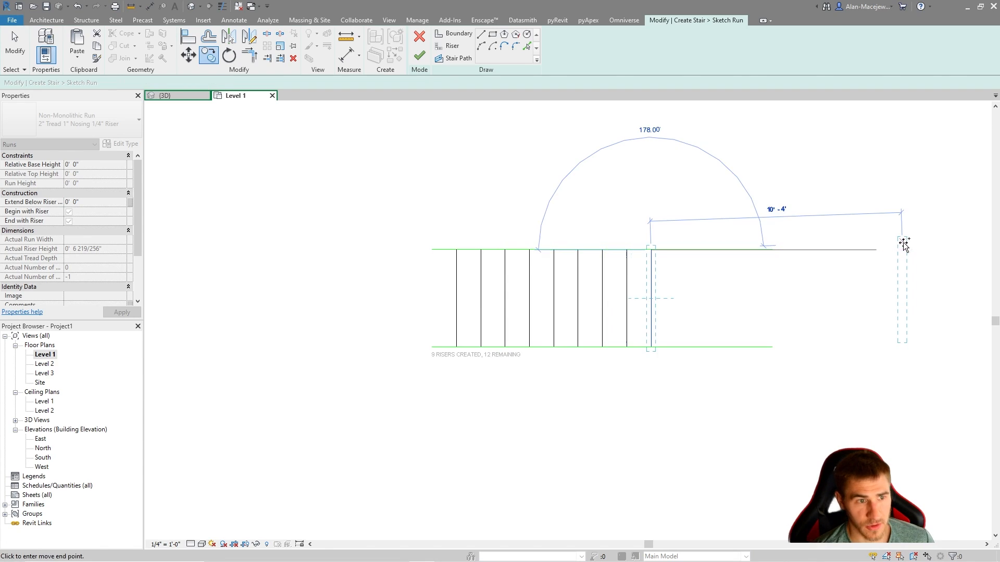
pyautogui.press('Return')
pyautogui.write('1')
pyautogui.press('Return')
pyautogui.write('1')
pyautogui.press('Return')
pyautogui.write('1')
pyautogui.press('Return')
pyautogui.write('1')
pyautogui.press('Return')
pyautogui.moveTo(811, 278); pyautogui.dragTo(517, 277, button='middle')
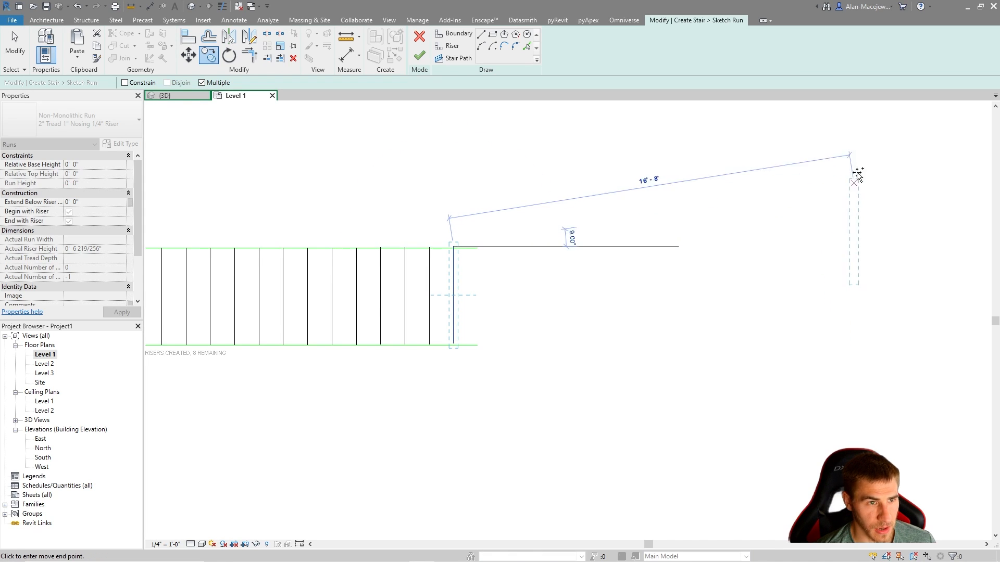
pyautogui.write('1')
pyautogui.press('Return')
pyautogui.scroll(-1, 690, 319)
pyautogui.moveTo(689, 319); pyautogui.dragTo(783, 316, button='middle')
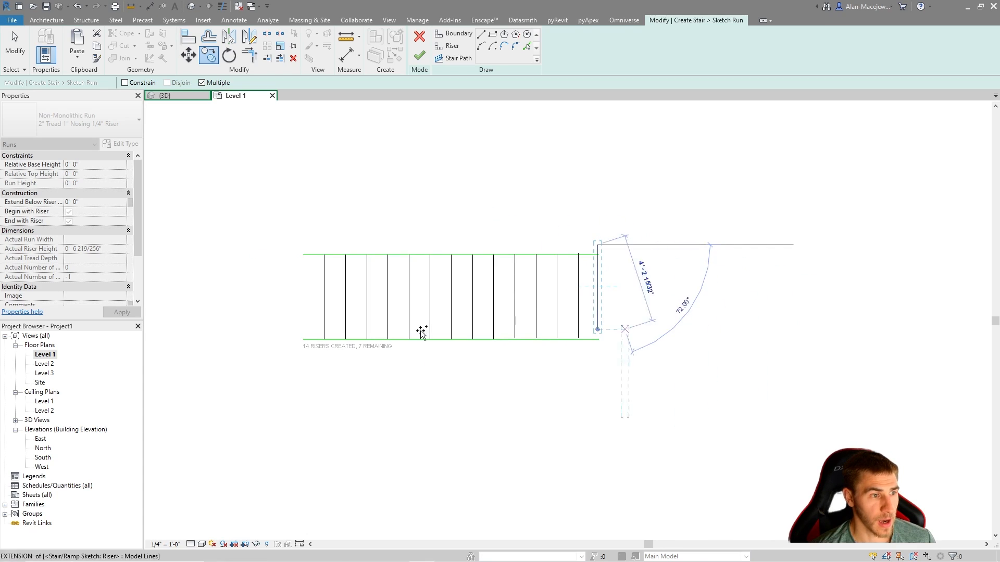
pyautogui.press('Escape')
pyautogui.press('Escape')
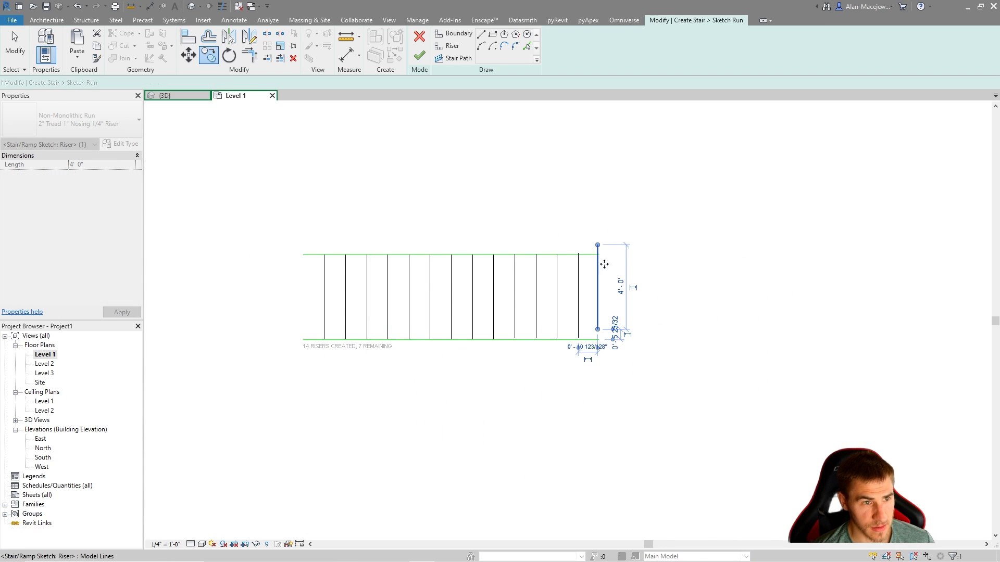
# Step: Delete the six rightmost riser lines that drifted out of line with the boundaries
pyautogui.scroll(3, 578, 269)
pyautogui.moveTo(690, 272); pyautogui.dragTo(391, 321)
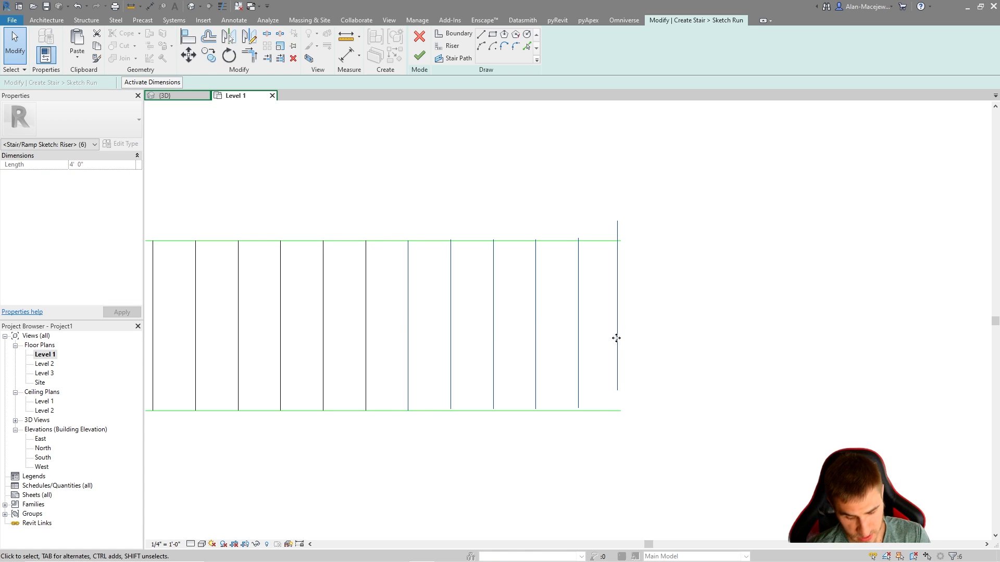
pyautogui.press('Delete')
# Step: Copy the remaining eight risers twice to the right, placing each set 8' beyond the previous one
pyautogui.scroll(-1, 624, 325)
pyautogui.moveTo(573, 321)
pyautogui.mouseDown()
pyautogui.moveTo(484, 338)
pyautogui.moveTo(196, 351)
pyautogui.mouseUp()
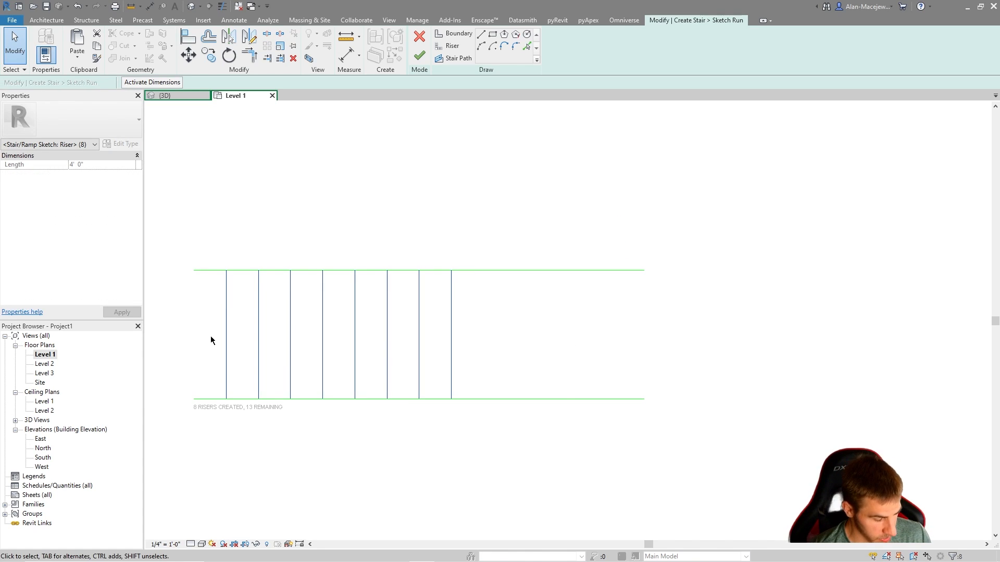
pyautogui.press('c')
pyautogui.click(194, 399)
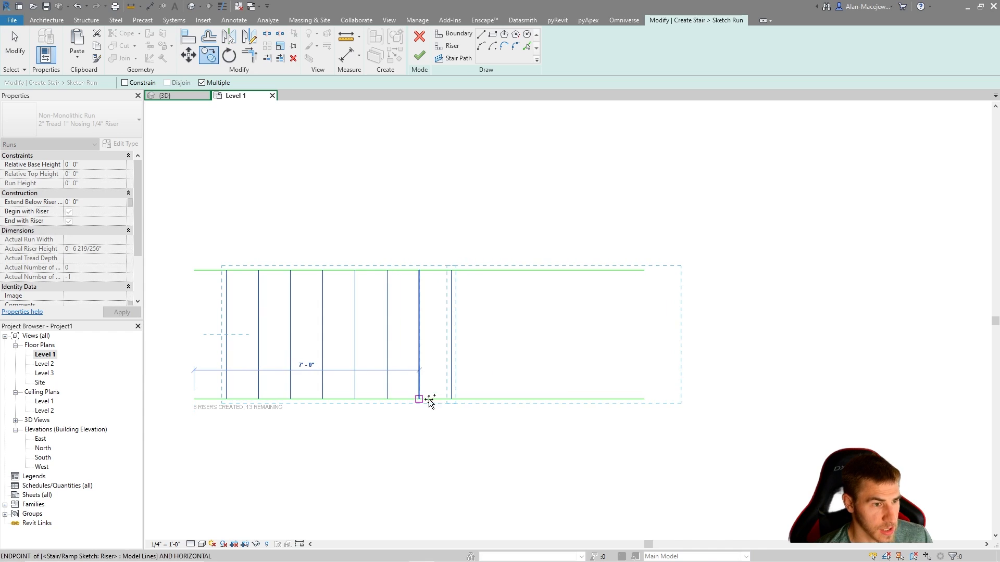
pyautogui.click(453, 400)
pyautogui.click(709, 400)
pyautogui.press('Escape')
pyautogui.press('Escape')
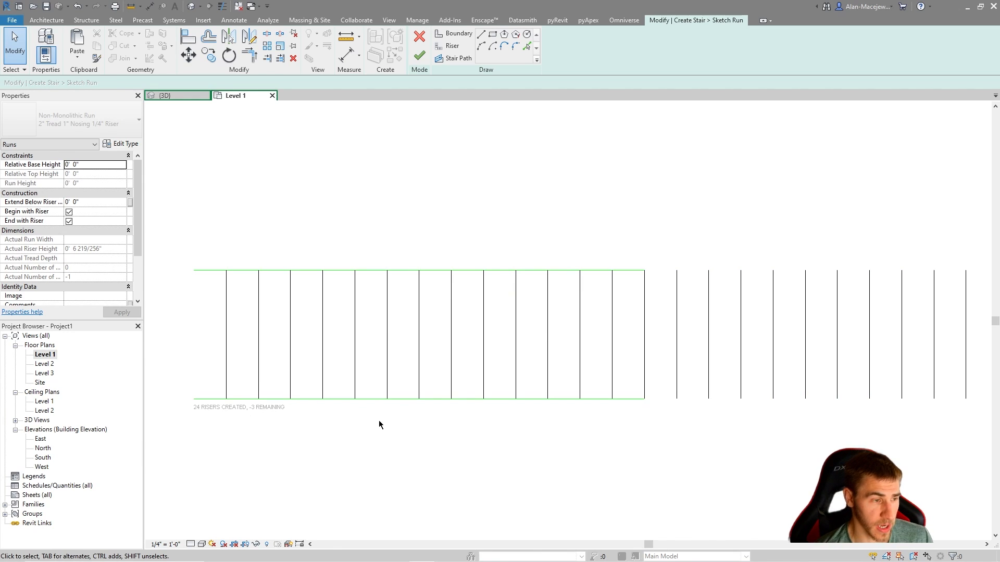
# Step: Delete the three surplus risers at the far right end of the run
pyautogui.moveTo(666, 391); pyautogui.dragTo(570, 408, button='middle')
pyautogui.moveTo(906, 335); pyautogui.dragTo(789, 368)
pyautogui.press('Delete')
pyautogui.scroll(-2, 797, 400)
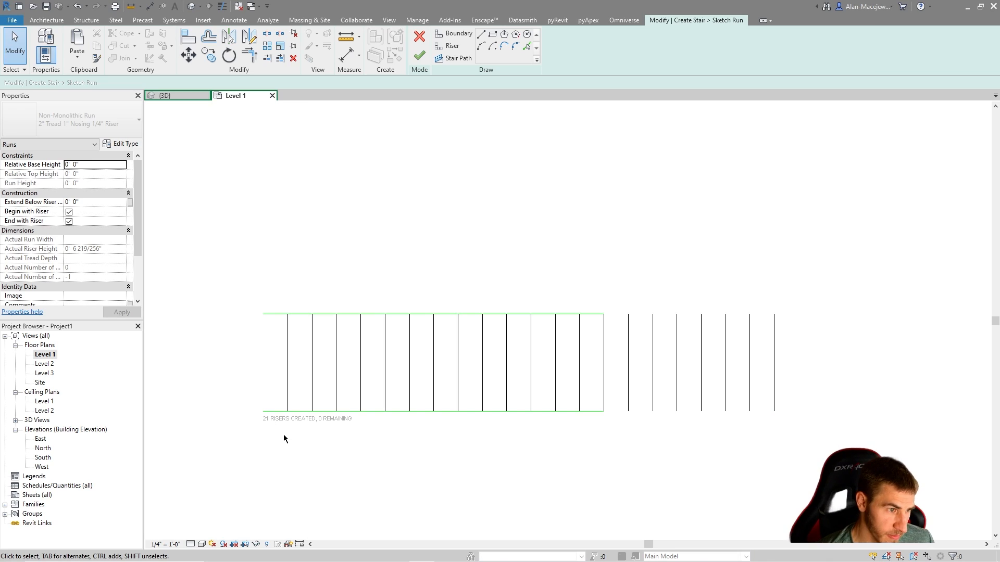
# Step: Extend the lower and upper boundary lines to the last riser so both are 21' long
pyautogui.click(580, 410)
pyautogui.click(598, 435)
pyautogui.click(596, 412)
pyautogui.moveTo(604, 412); pyautogui.dragTo(774, 412)
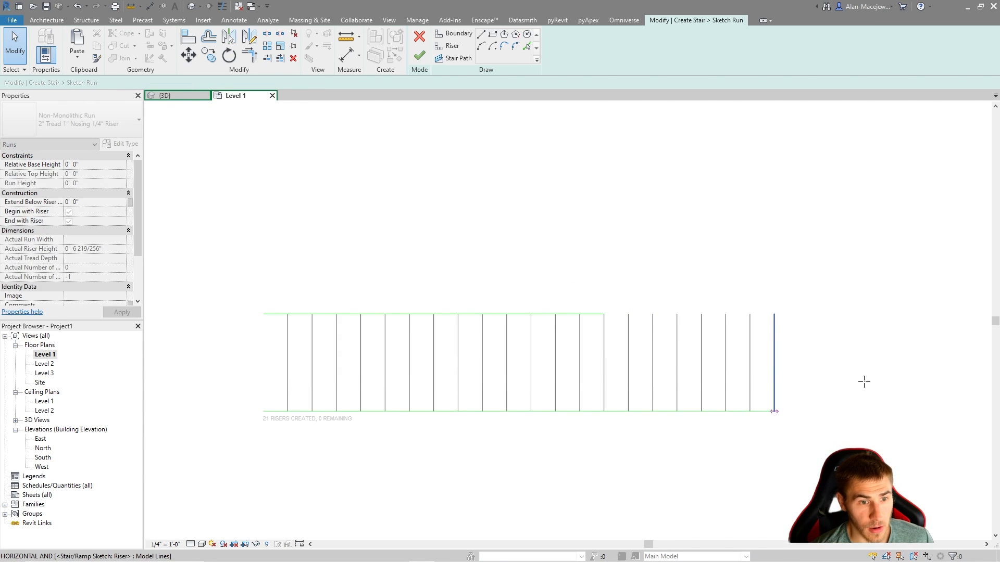
pyautogui.click(594, 318)
pyautogui.moveTo(604, 315); pyautogui.dragTo(774, 314)
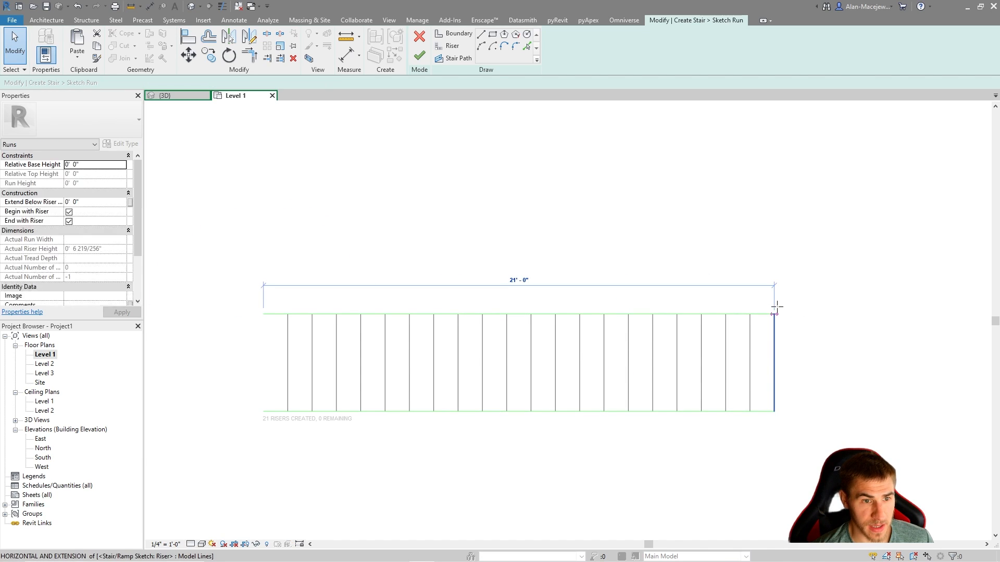
pyautogui.click(851, 416)
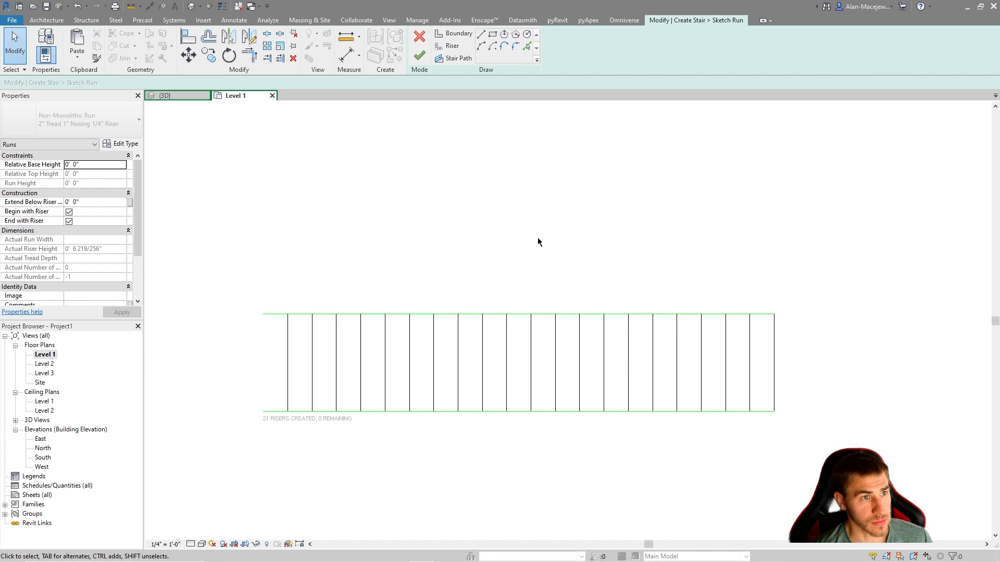
# Step: Draw a 21' horizontal stair path through the middle of the run, from the boundaries' start to the last riser
pyautogui.click(457, 59)
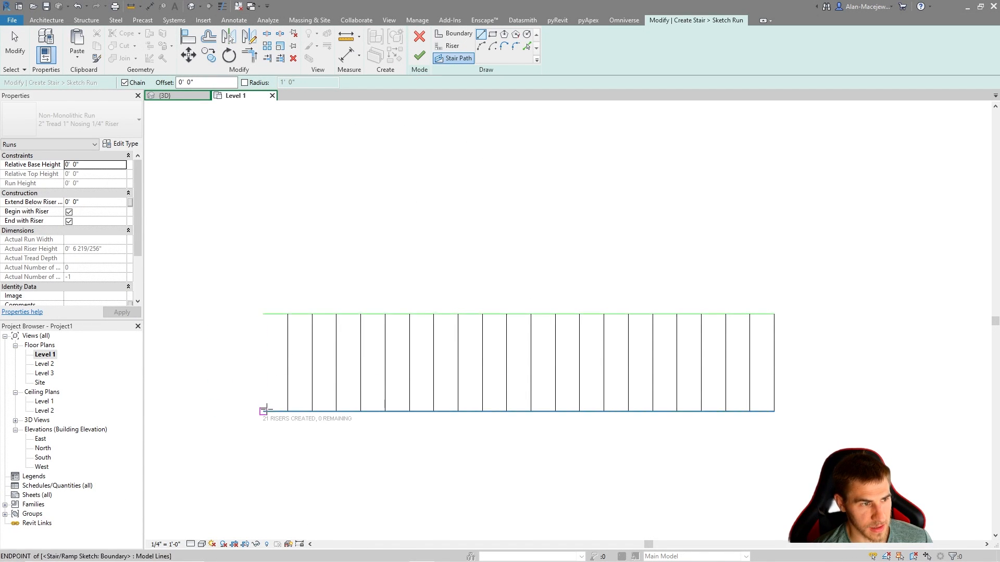
pyautogui.click(263, 364)
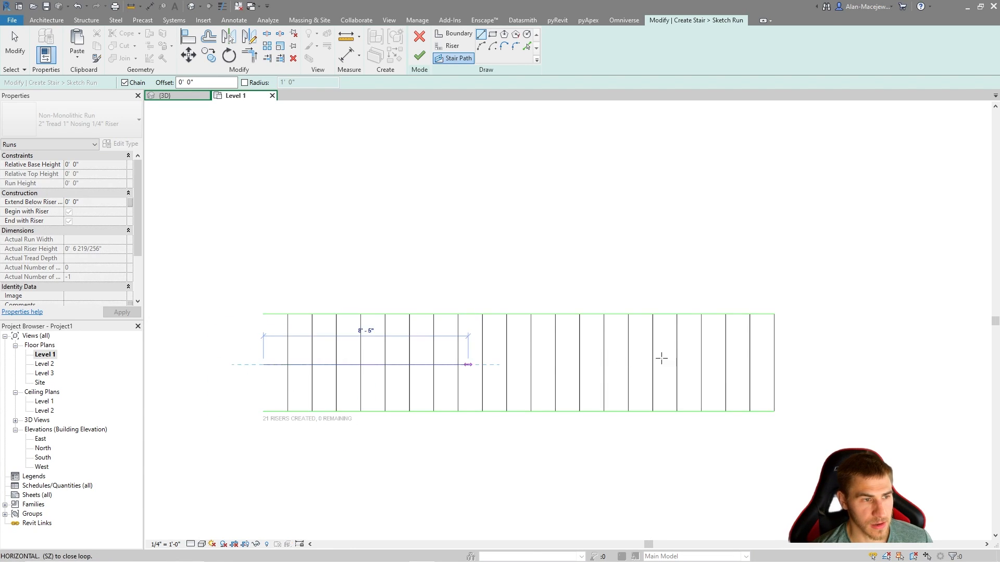
pyautogui.click(780, 364)
pyautogui.press('Escape')
pyautogui.press('Escape')
# Step: Set the stair path 2' from the upper boundary and try to finish the run sketch
pyautogui.click(305, 366)
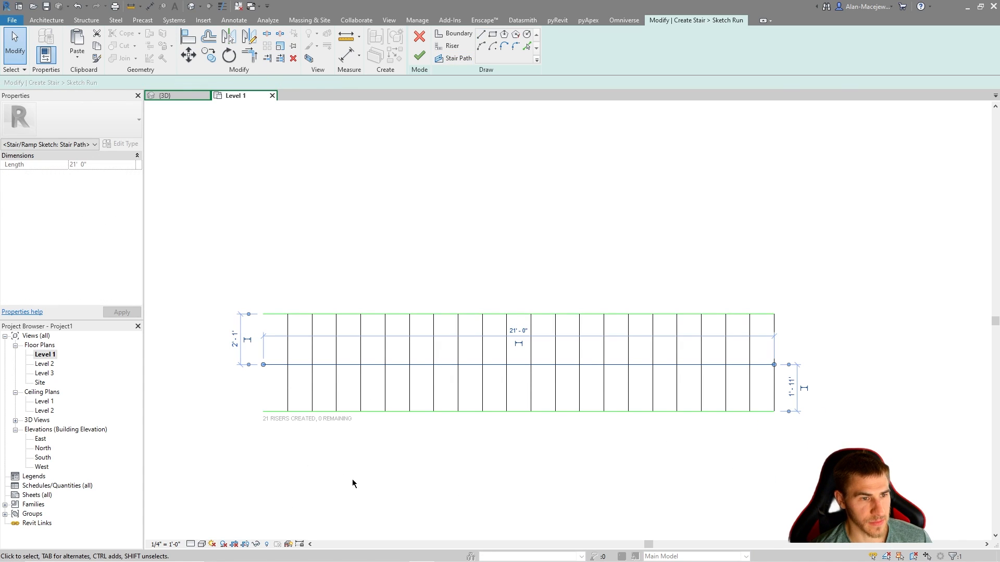
pyautogui.click(236, 340)
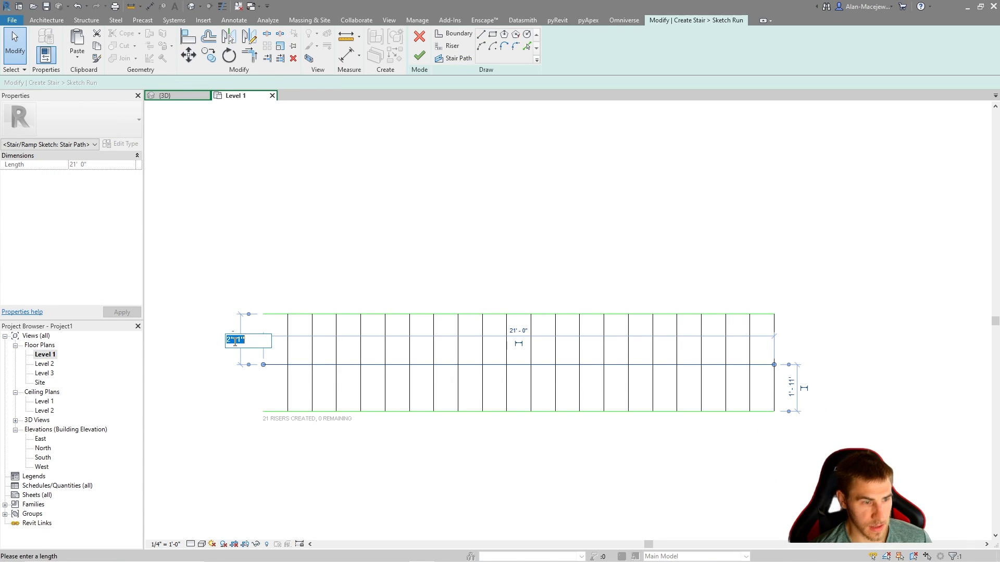
pyautogui.write('2')
pyautogui.press('Return')
pyautogui.click(687, 155)
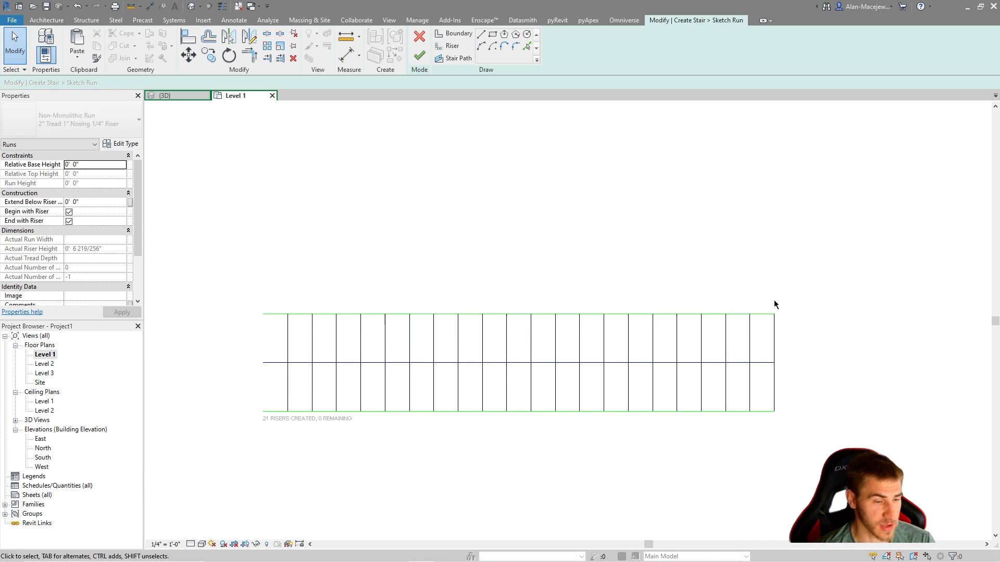
pyautogui.click(416, 60)
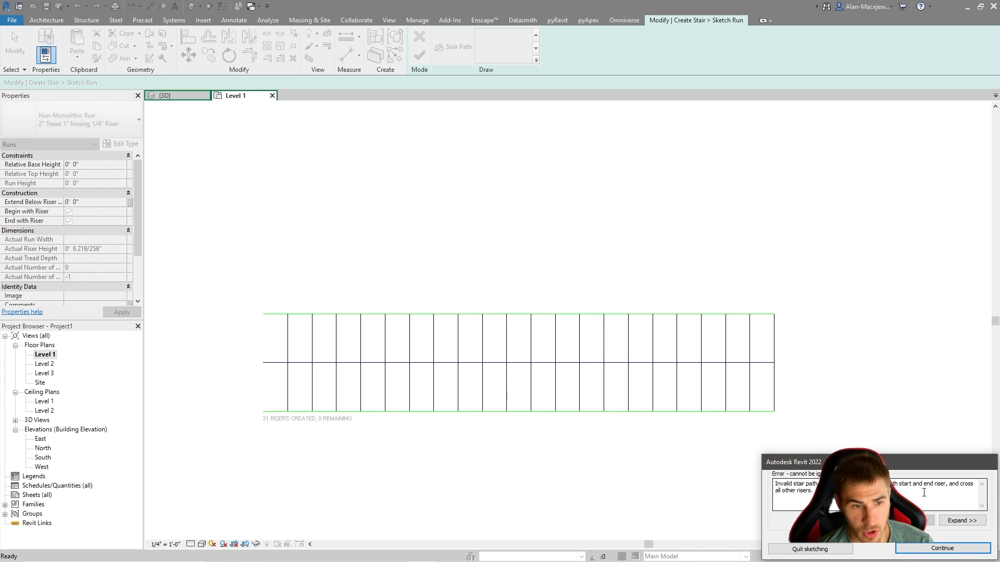
pyautogui.click(967, 550)
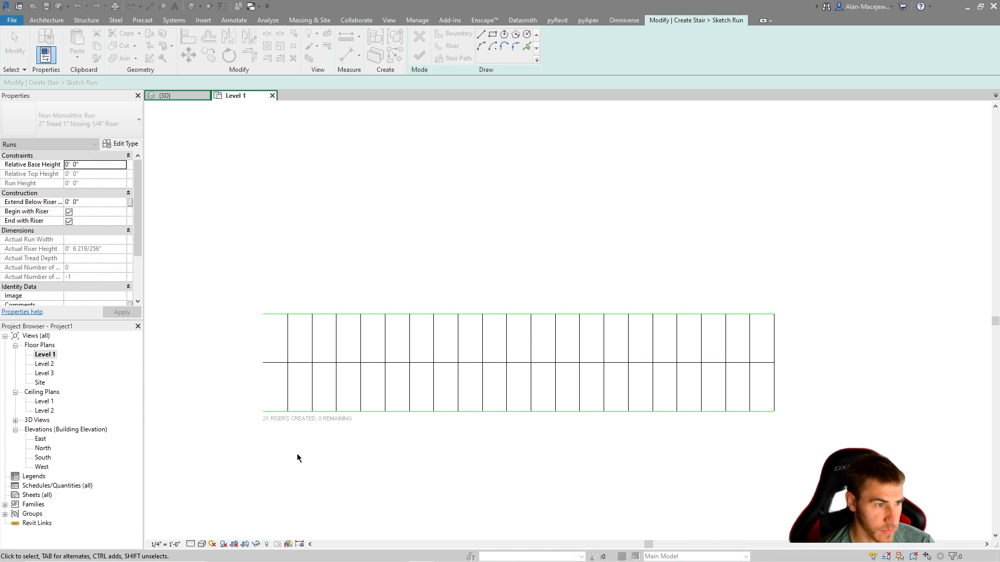
# Step: Shorten the lower and upper boundary lines to 20' so they start at the first riser
pyautogui.click(277, 412)
pyautogui.moveTo(263, 412); pyautogui.dragTo(288, 411)
pyautogui.click(268, 314)
pyautogui.moveTo(264, 315); pyautogui.dragTo(287, 314)
pyautogui.click(431, 461)
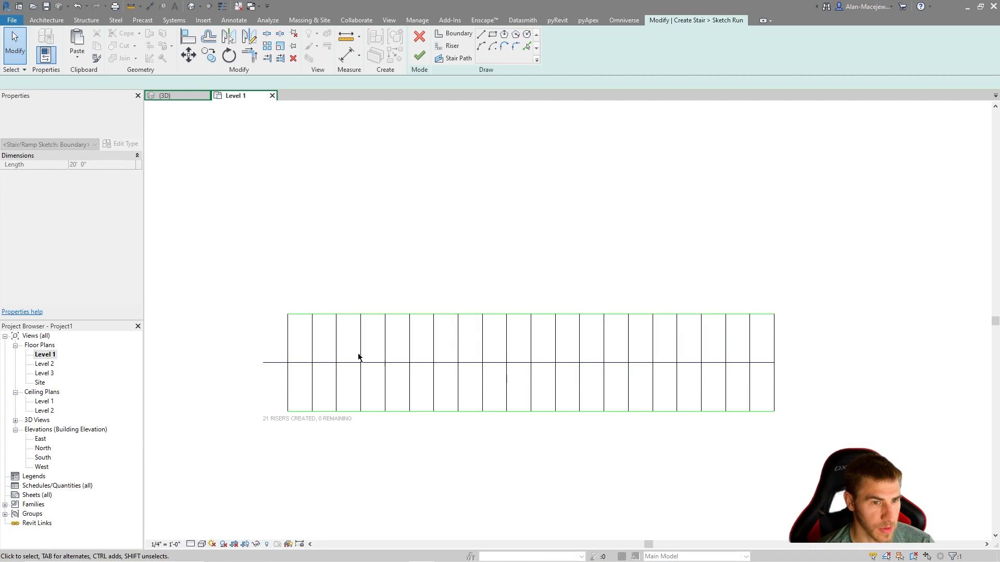
# Step: Shorten the stair path so it starts at the first riser, and finish the run sketch
pyautogui.click(299, 363)
pyautogui.moveTo(263, 362); pyautogui.dragTo(287, 363)
pyautogui.click(424, 505)
pyautogui.moveTo(809, 373)
pyautogui.mouseDown()
pyautogui.moveTo(287, 402)
pyautogui.moveTo(813, 410)
pyautogui.mouseUp()
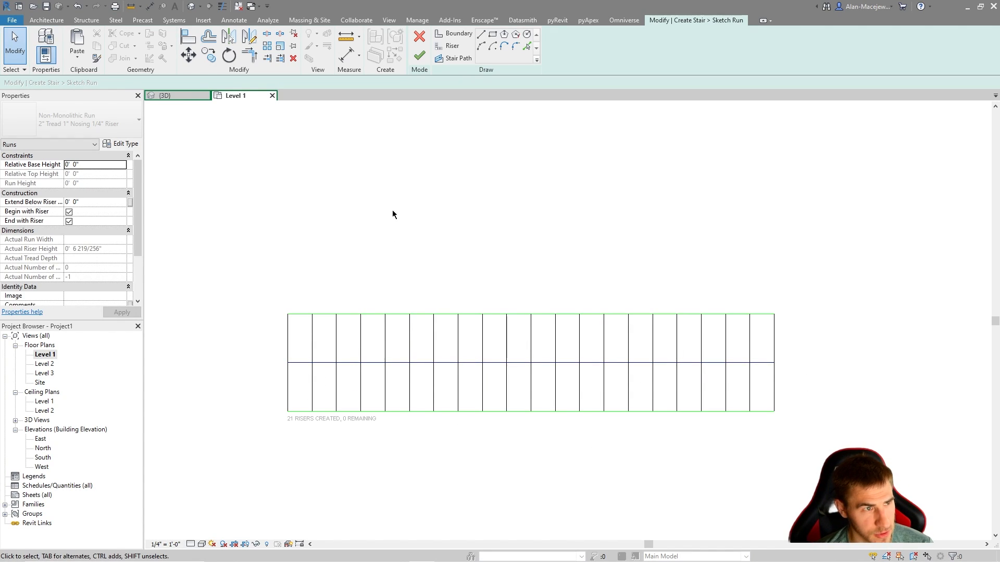
pyautogui.click(420, 55)
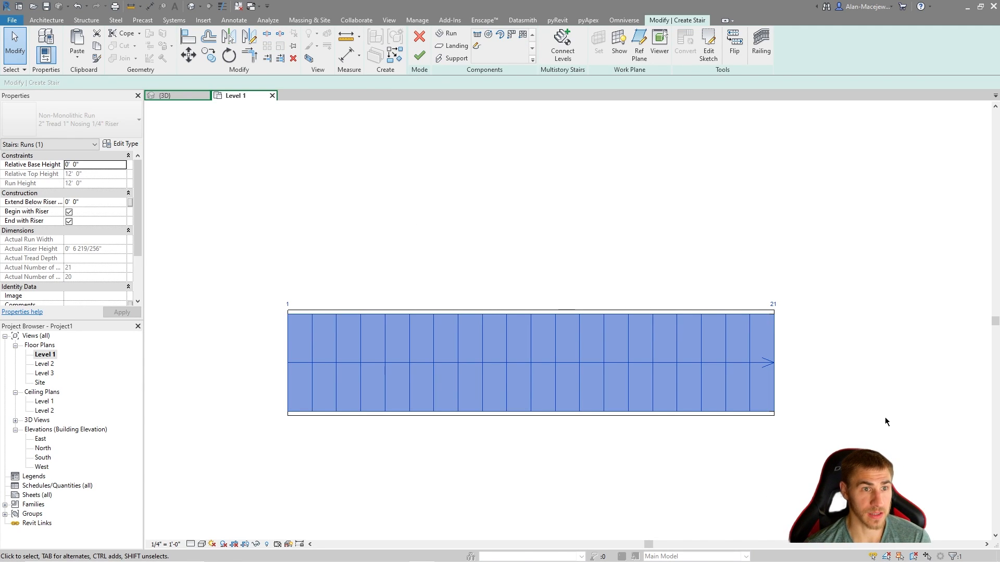
# Step: Reopen the run's sketch and slant the lower boundary outward at the last riser, making it about 20' 11" long
pyautogui.scroll(-1, 797, 333)
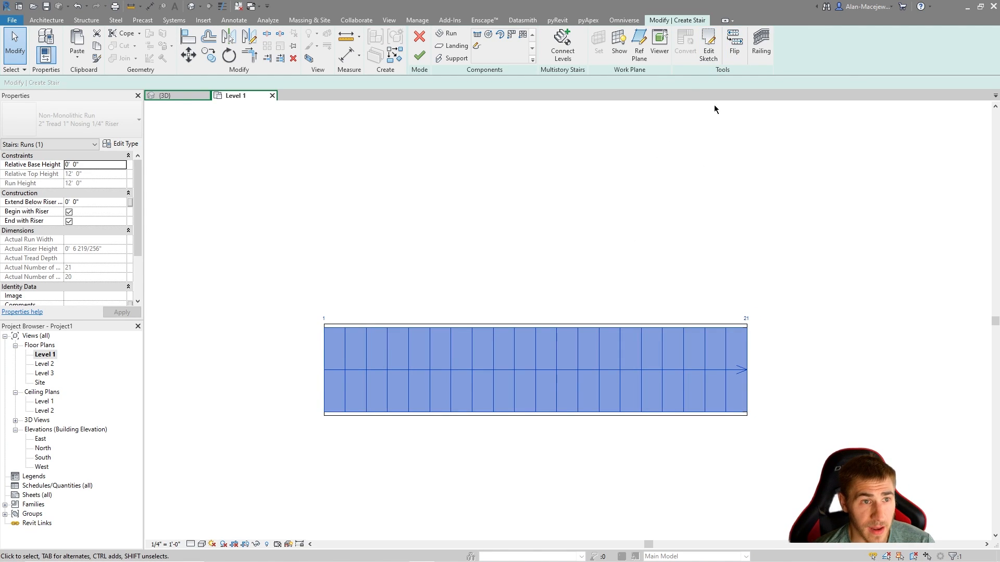
pyautogui.click(708, 51)
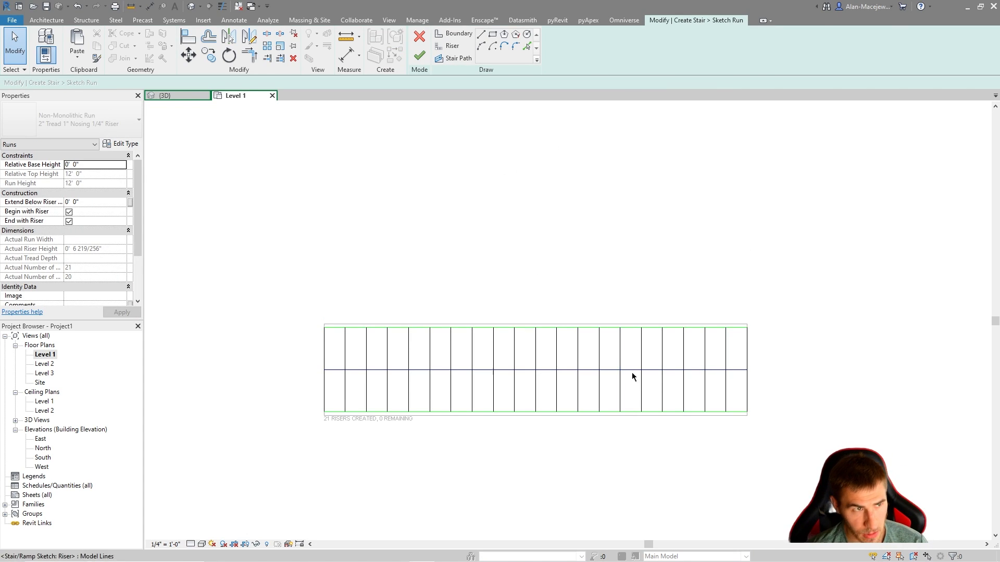
pyautogui.moveTo(797, 373); pyautogui.dragTo(833, 335, button='middle')
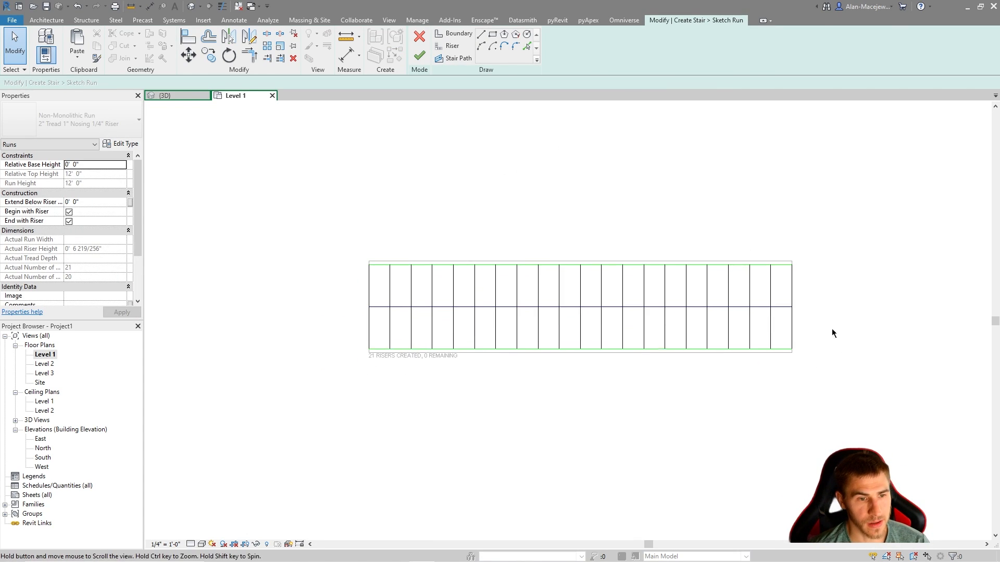
pyautogui.click(786, 353)
pyautogui.moveTo(792, 348); pyautogui.dragTo(792, 477)
pyautogui.click(940, 418)
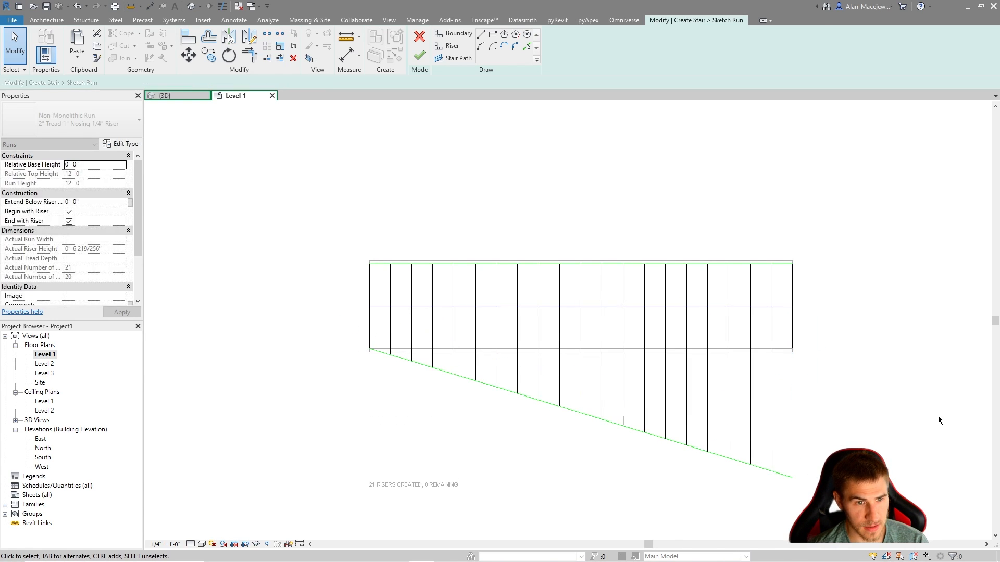
# Step: Lengthen the last riser down to the end of the slanted lower boundary and finish the run sketch
pyautogui.click(793, 337)
pyautogui.moveTo(792, 350); pyautogui.dragTo(792, 477)
pyautogui.click(838, 447)
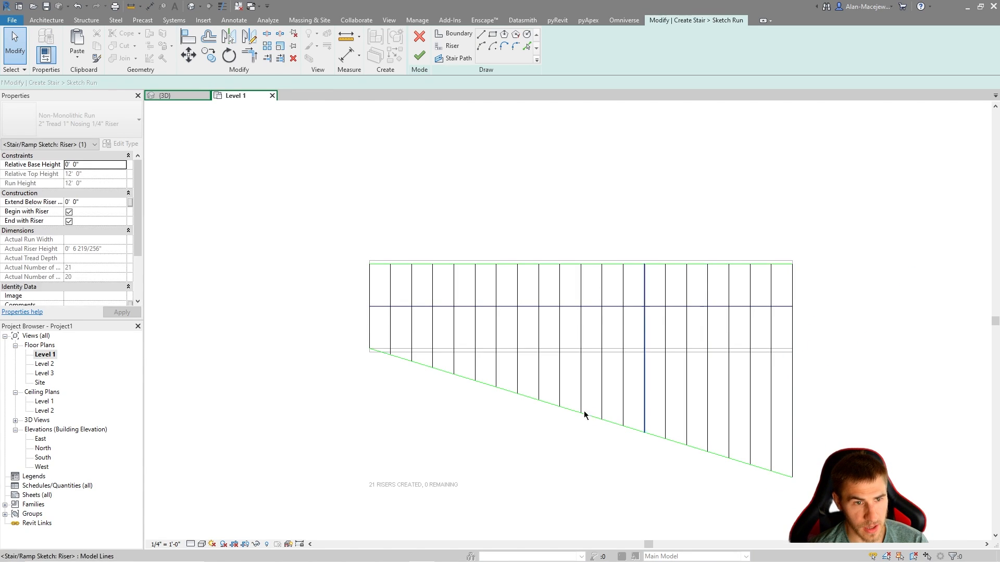
pyautogui.click(371, 307)
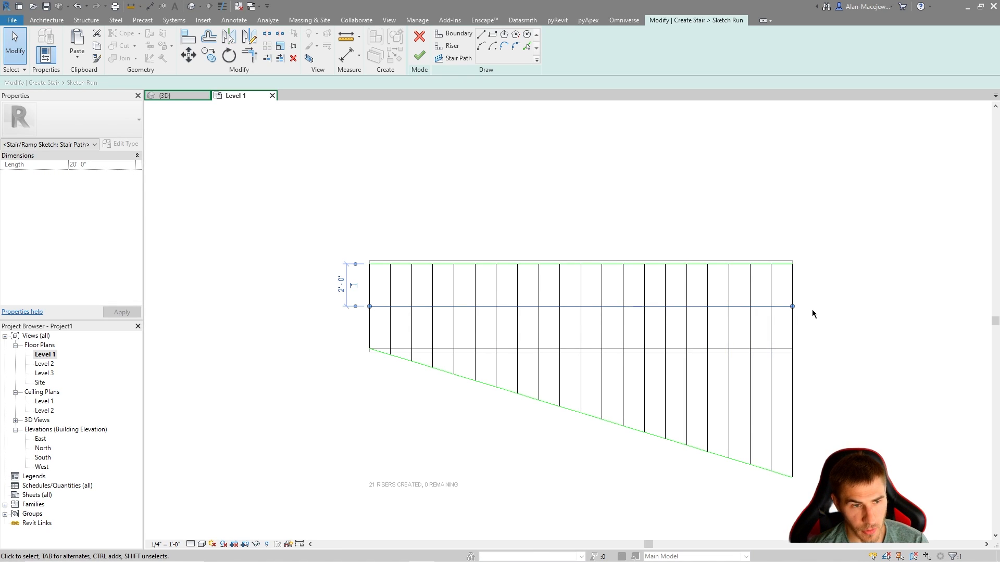
pyautogui.click(840, 290)
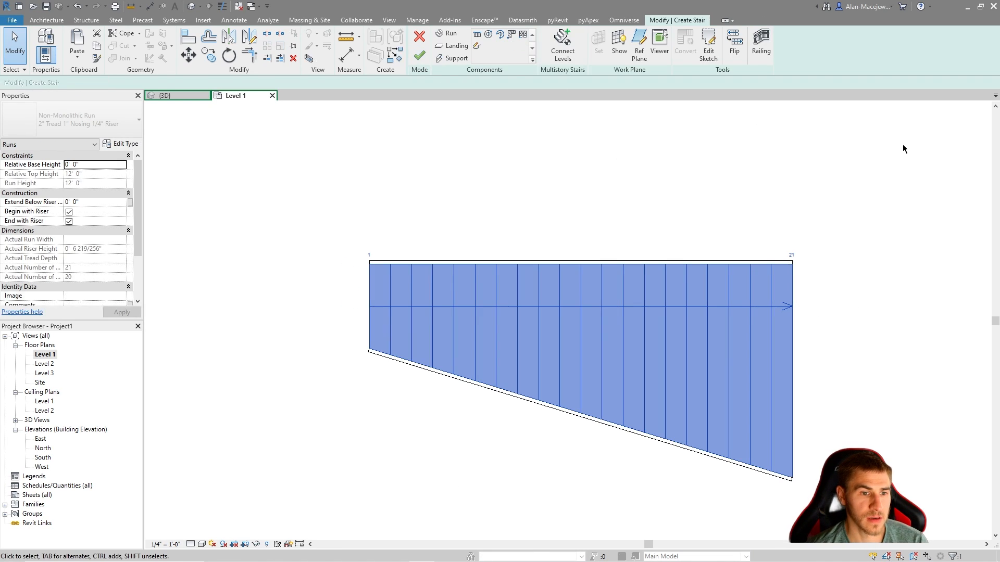
pyautogui.click(903, 162)
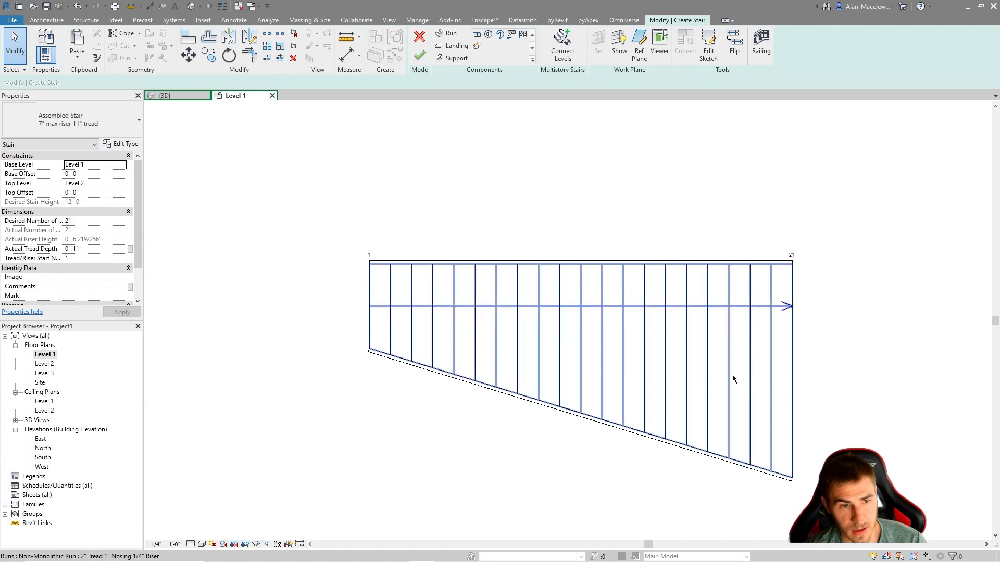
# Step: Reopen the run's sketch and mirror a copy of the slanted lower boundary about an axis along the stair path
pyautogui.doubleClick(707, 275)
pyautogui.click(662, 444)
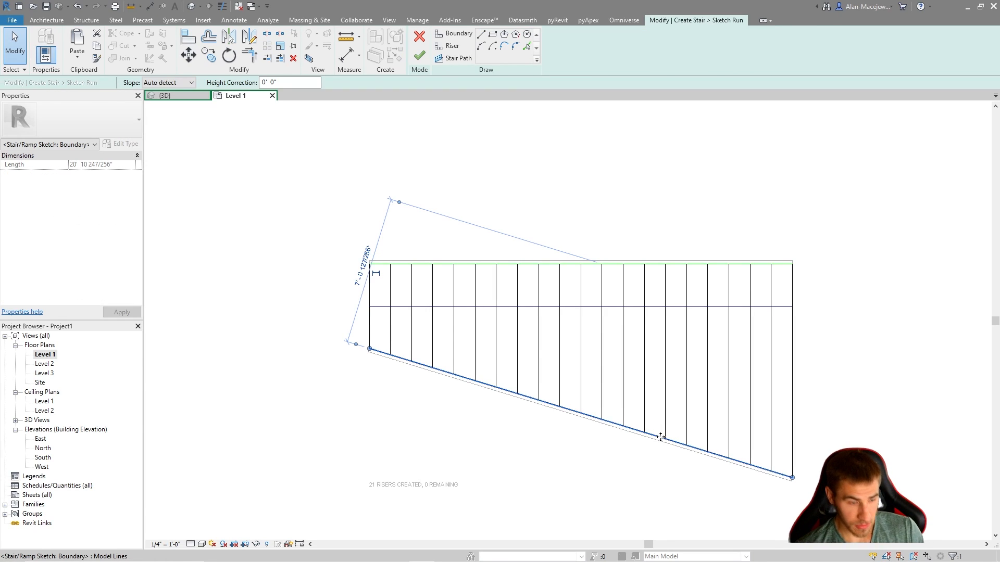
pyautogui.press('d')
pyautogui.press('m')
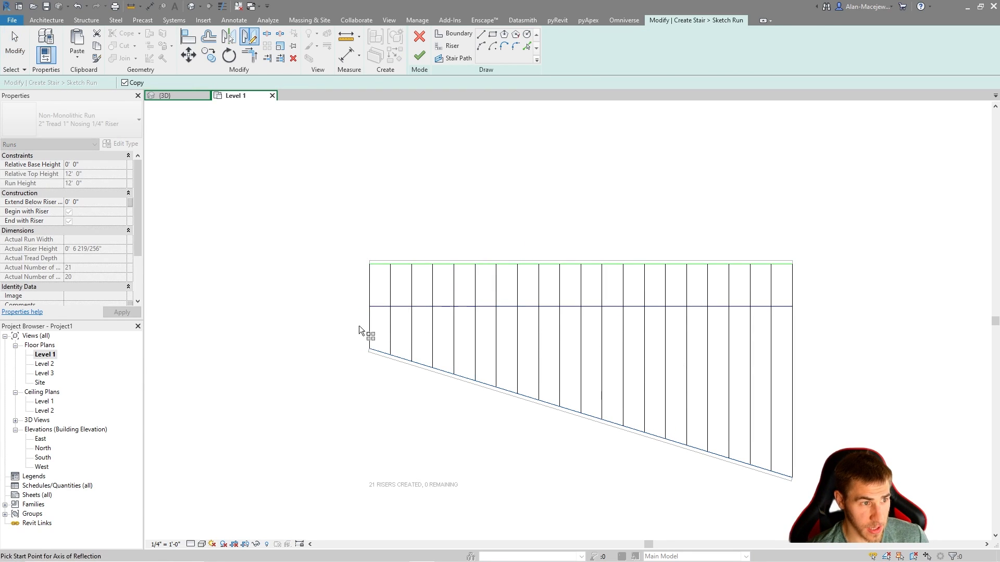
pyautogui.click(370, 307)
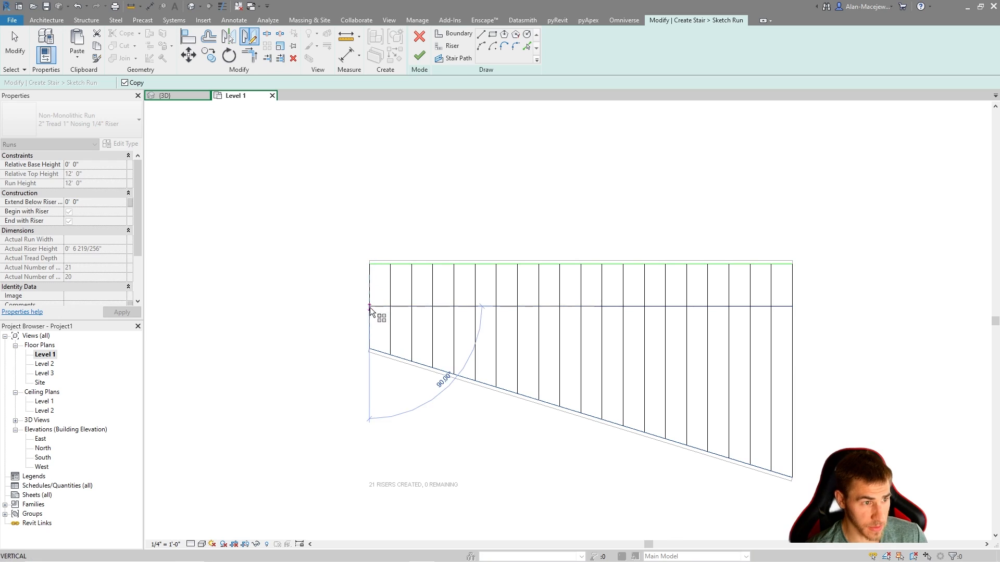
pyautogui.click(452, 308)
pyautogui.press('Escape')
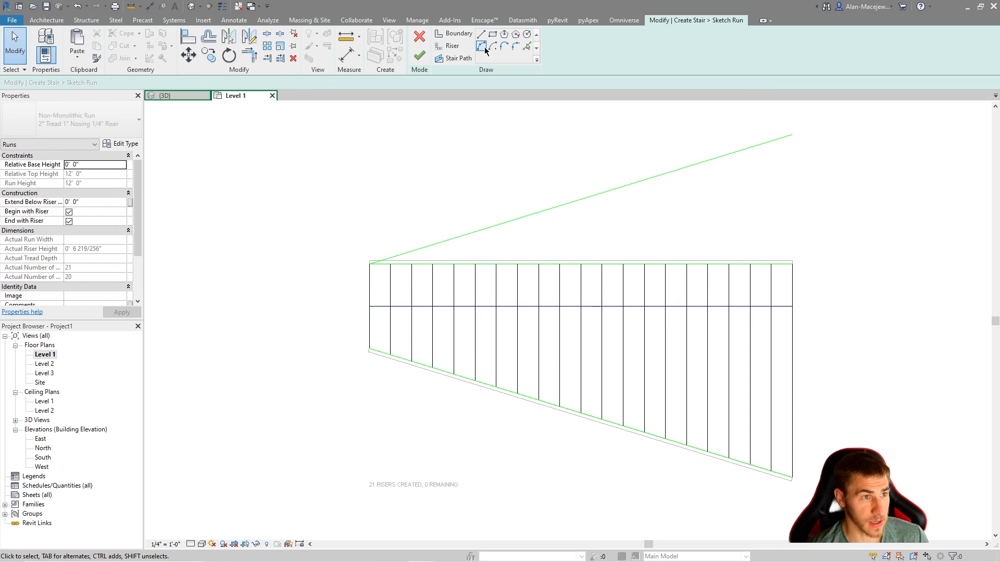
# Step: Extend all risers up to the mirrored slanted boundary with Trim/Extend Multiple Elements
pyautogui.click(281, 59)
pyautogui.click(560, 208)
pyautogui.moveTo(823, 276); pyautogui.dragTo(385, 284)
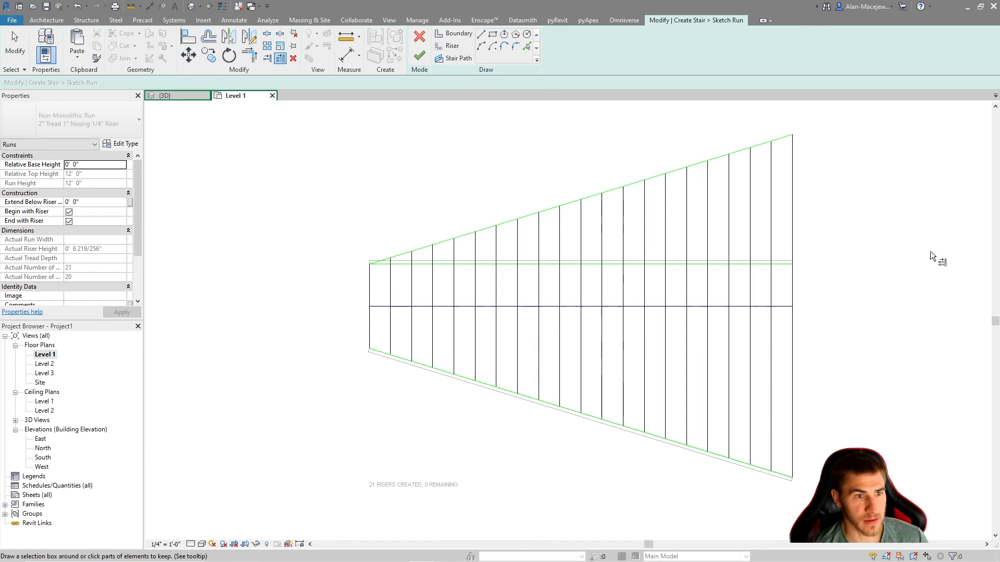
pyautogui.press('Escape')
# Step: Delete the straight horizontal upper boundary and finish the run sketch
pyautogui.click(776, 264)
pyautogui.click(962, 259)
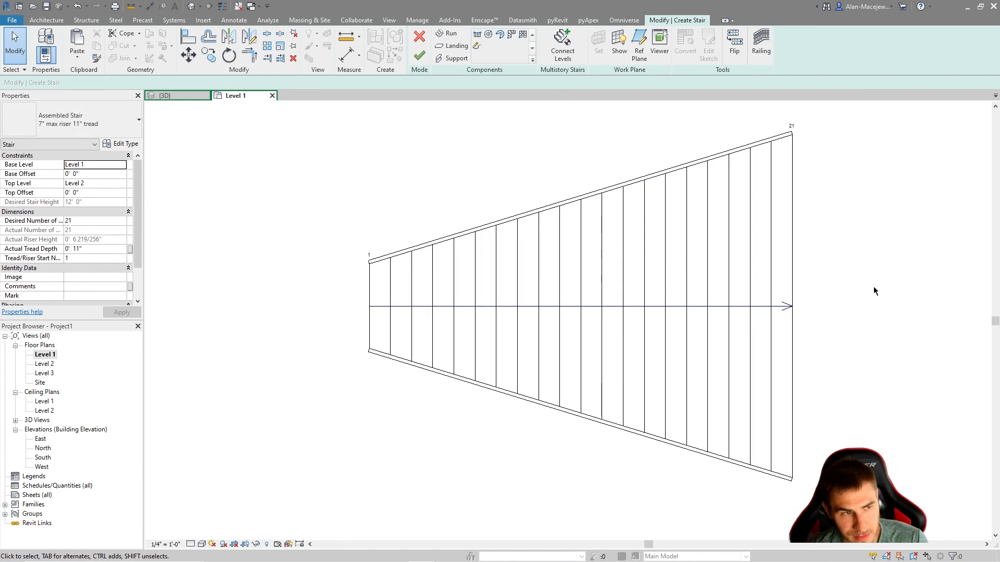
# Step: Reopen the run's sketch and draw an inward-curving arc boundary between the two ends of the upper slanted boundary
pyautogui.moveTo(808, 254); pyautogui.dragTo(769, 280, button='middle')
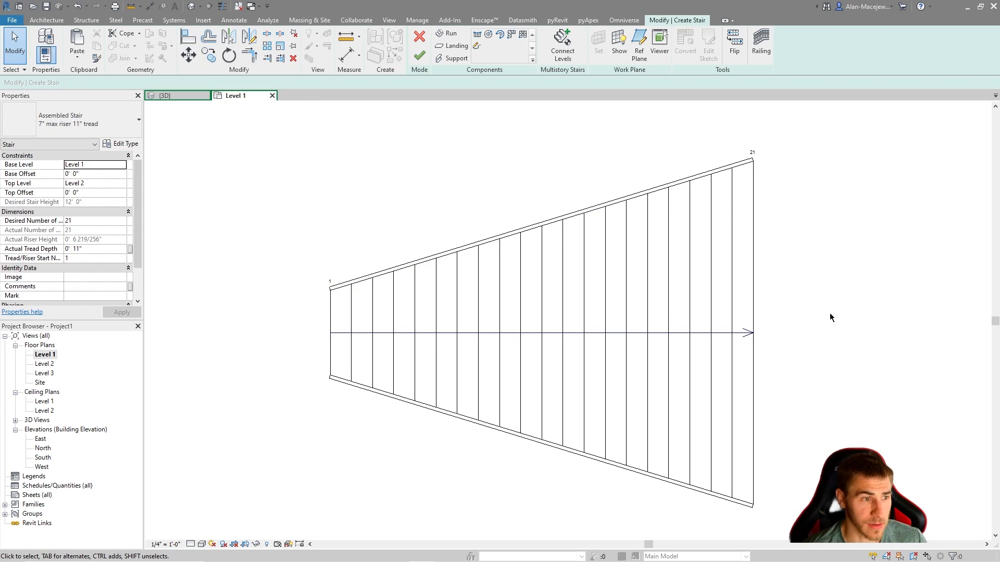
pyautogui.doubleClick(682, 192)
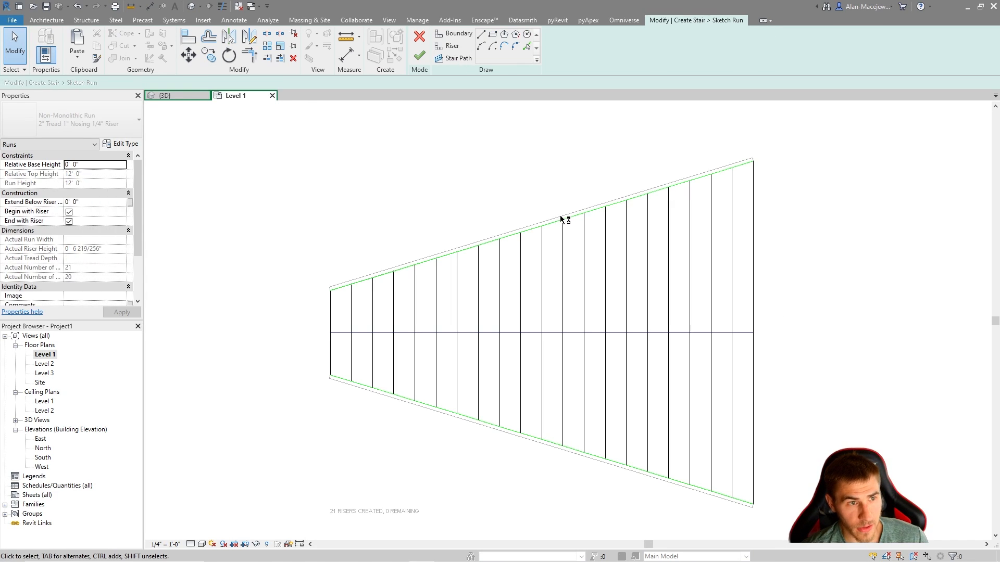
pyautogui.click(481, 47)
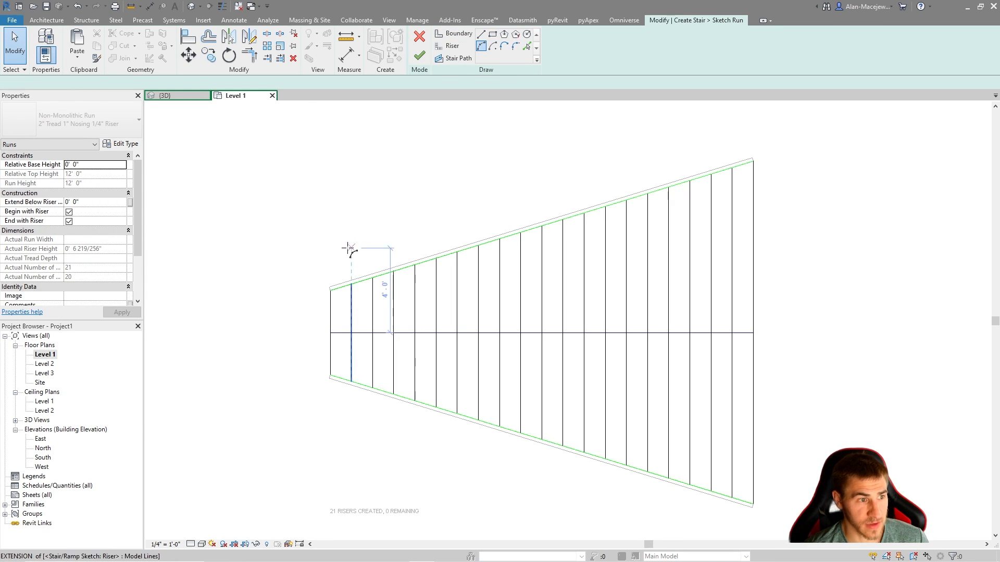
pyautogui.click(330, 289)
pyautogui.click(753, 162)
pyautogui.click(578, 259)
# Step: Draw an outward-bulging arc boundary between the two ends of the lower slanted boundary
pyautogui.click(482, 46)
pyautogui.click(331, 375)
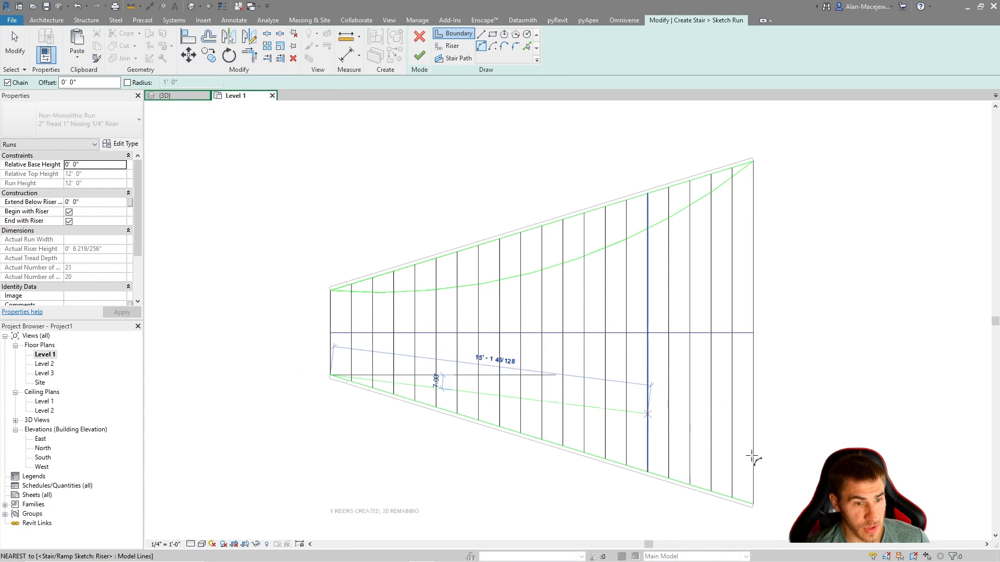
pyautogui.click(754, 503)
pyautogui.moveTo(511, 502); pyautogui.dragTo(529, 440, button='middle')
pyautogui.click(514, 489)
pyautogui.press('Escape')
pyautogui.press('Escape')
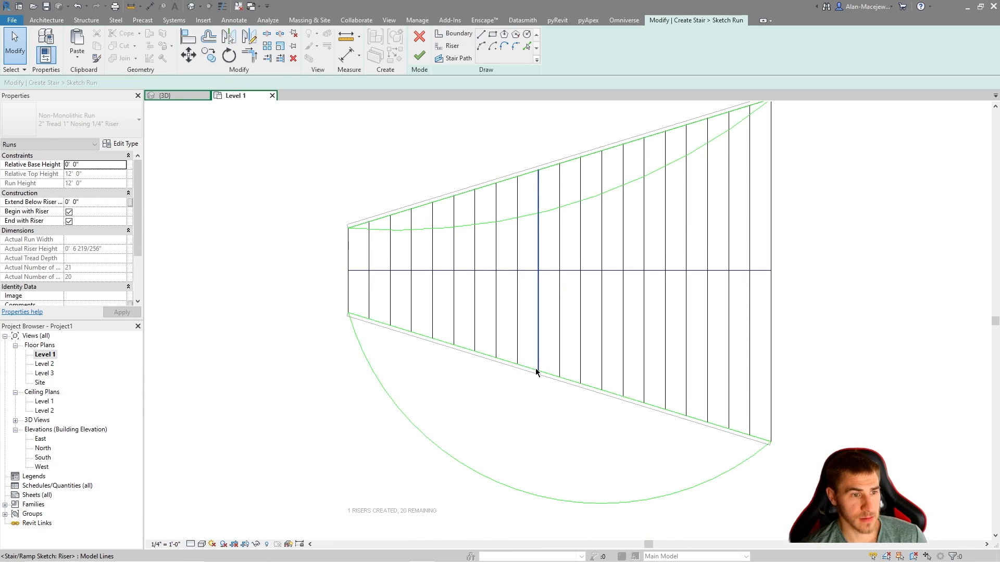
# Step: Delete the upper and lower straight slanted boundary lines, keeping the two arcs
pyautogui.click(536, 371)
pyautogui.keyDown('ctrl'); pyautogui.click(525, 173); pyautogui.keyUp('ctrl')
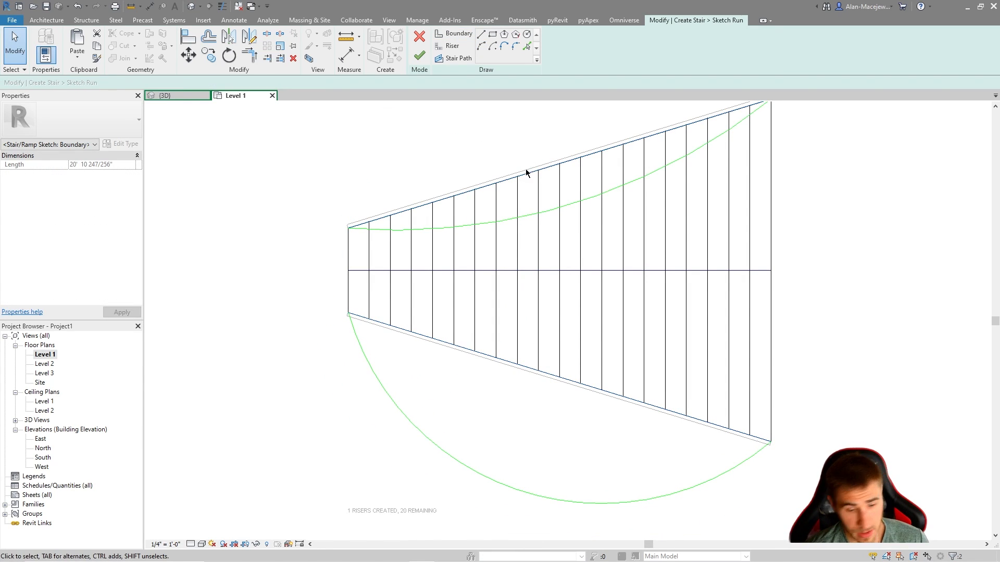
pyautogui.press('Delete')
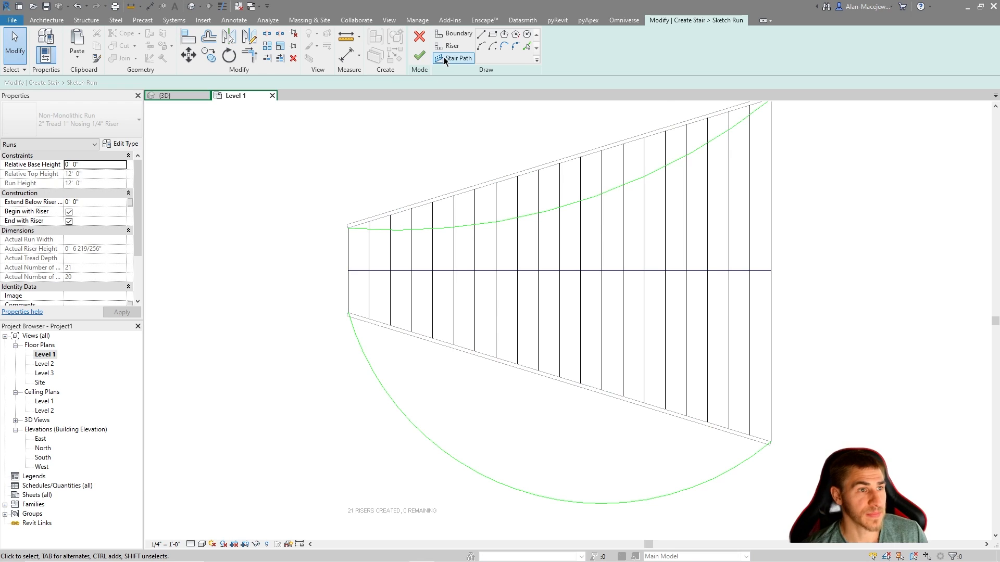
# Step: Extend the risers down to the lower arc boundary with Trim/Extend Multiple Elements
pyautogui.click(280, 58)
pyautogui.click(575, 501)
pyautogui.moveTo(789, 287); pyautogui.dragTo(368, 306)
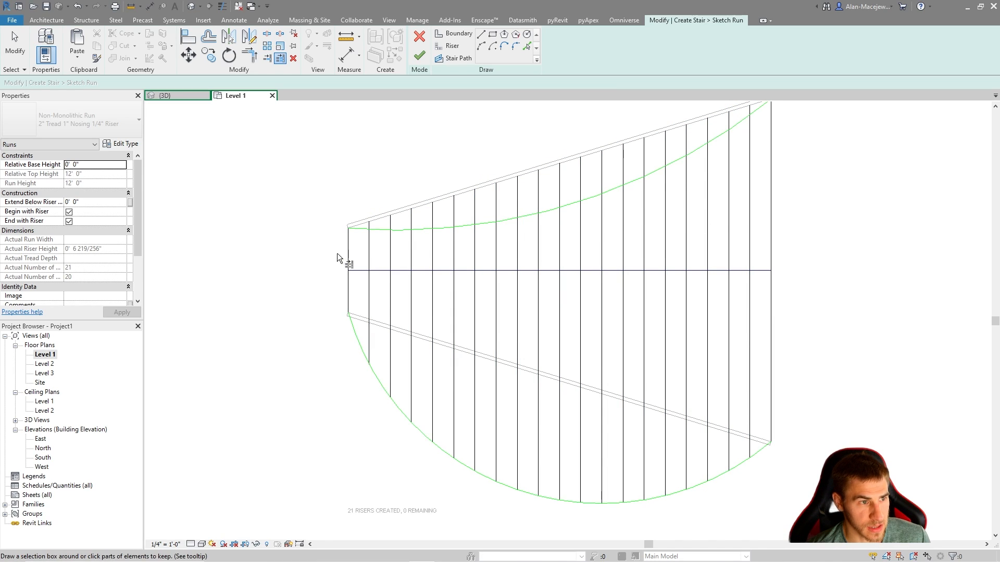
# Step: Trim the risers back to the upper arc boundary with Trim/Extend Multiple Elements and finish the run sketch
pyautogui.click(728, 129)
pyautogui.moveTo(792, 247); pyautogui.dragTo(370, 259)
pyautogui.press('Escape')
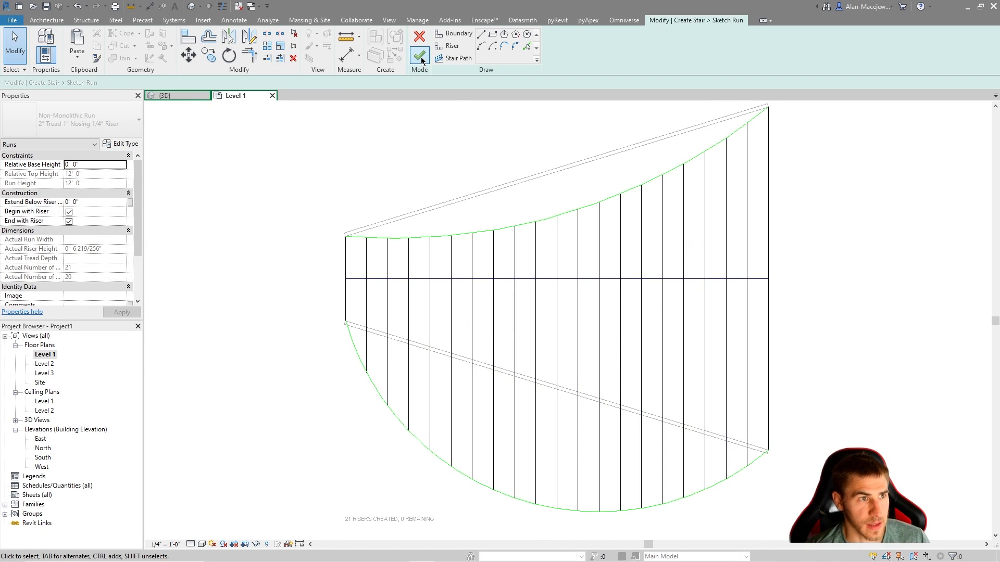
pyautogui.click(419, 55)
pyautogui.scroll(-2, 627, 298)
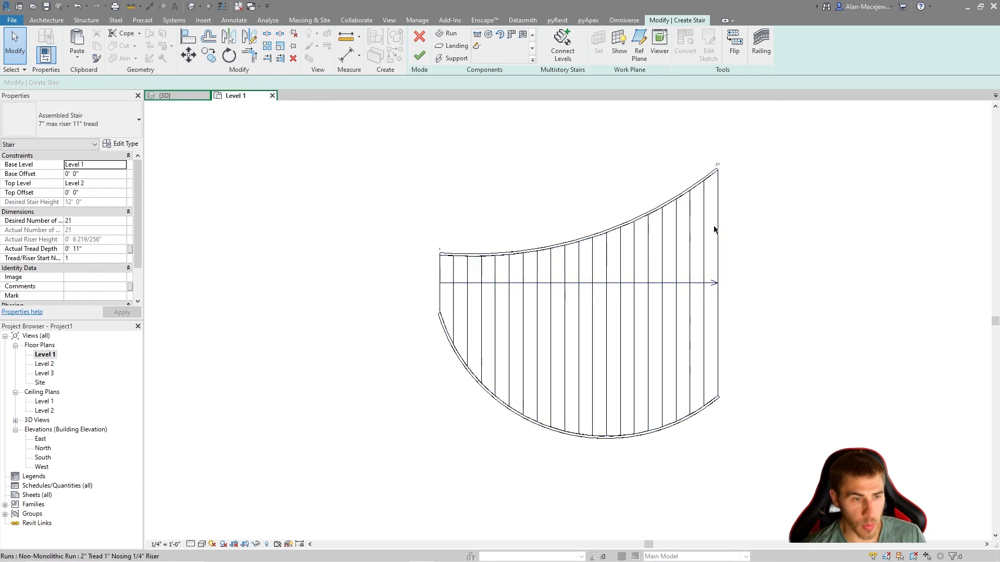
# Step: Check the reshaped curved stair in the 3D view and finish the stair
pyautogui.click(193, 99)
pyautogui.keyDown('shift'); pyautogui.moveTo(478, 221); pyautogui.dragTo(816, 375, button='middle'); pyautogui.keyUp('shift')
pyautogui.scroll(7, 310, 358)
pyautogui.scroll(-3, 524, 308)
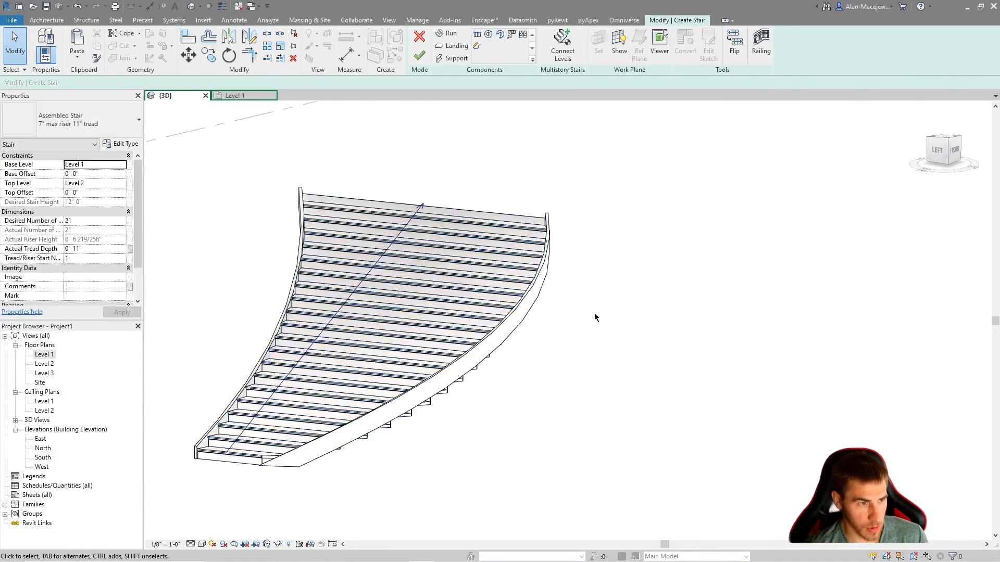
pyautogui.scroll(6, 307, 315)
pyautogui.scroll(-3, 308, 313)
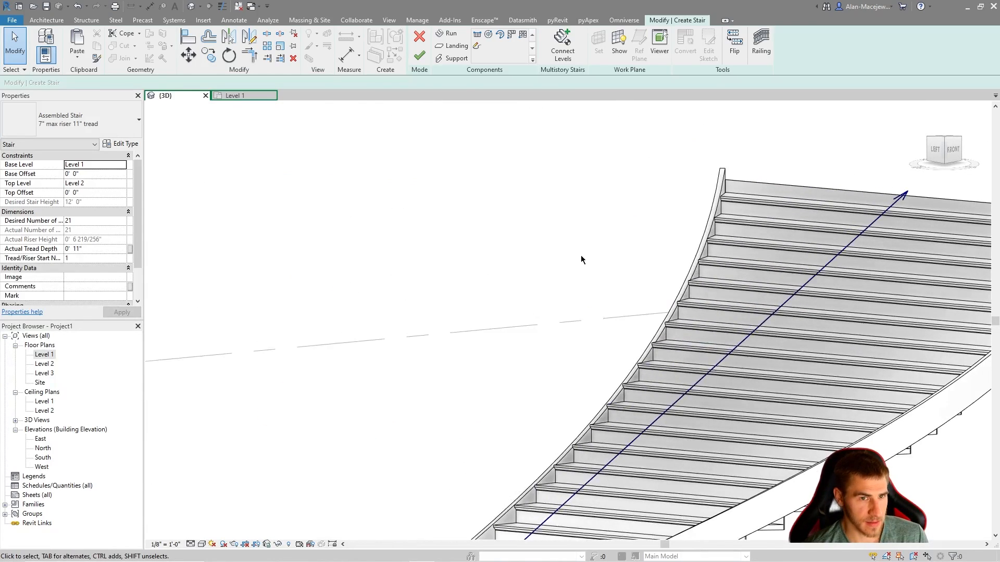
pyautogui.scroll(-2, 698, 260)
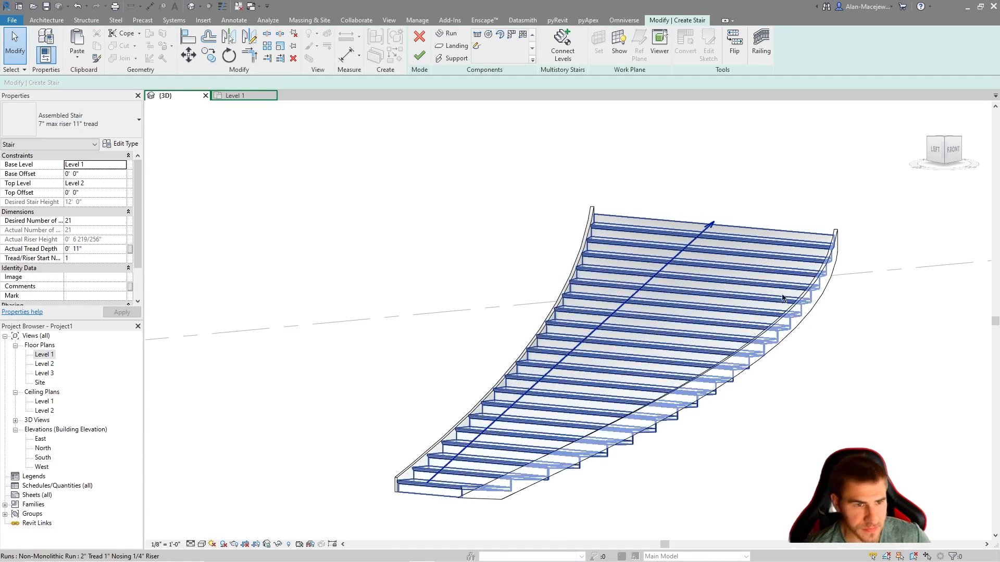
pyautogui.click(419, 55)
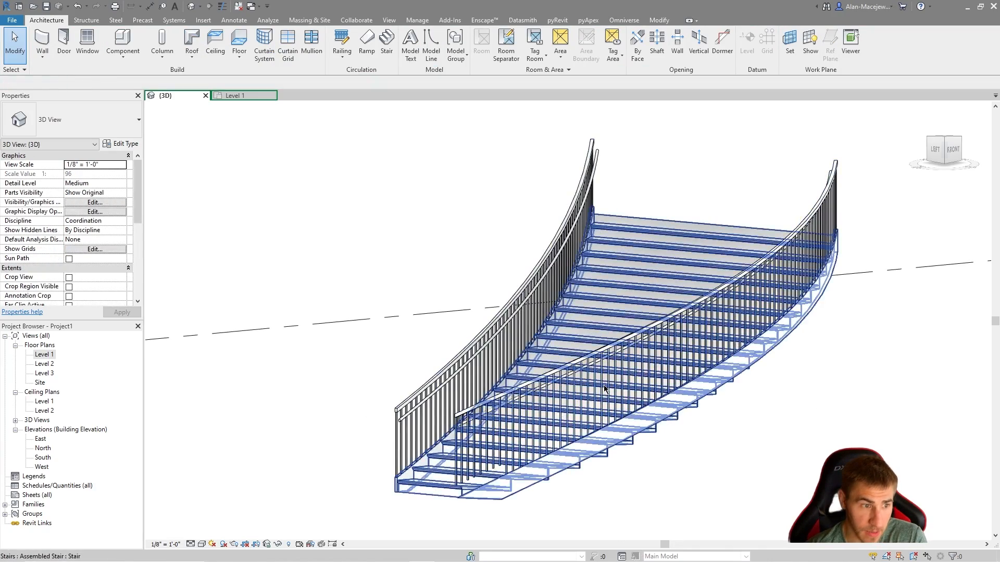
# Step: Examine the finished curved stair in 3D, checking how its railings and stringers follow the arcs and meet the bottom step
pyautogui.keyDown('shift'); pyautogui.moveTo(738, 443); pyautogui.dragTo(785, 384, button='middle'); pyautogui.keyUp('shift')
pyautogui.click(532, 386)
pyautogui.keyDown('shift'); pyautogui.moveTo(552, 482); pyautogui.dragTo(384, 502, button='middle'); pyautogui.keyUp('shift')
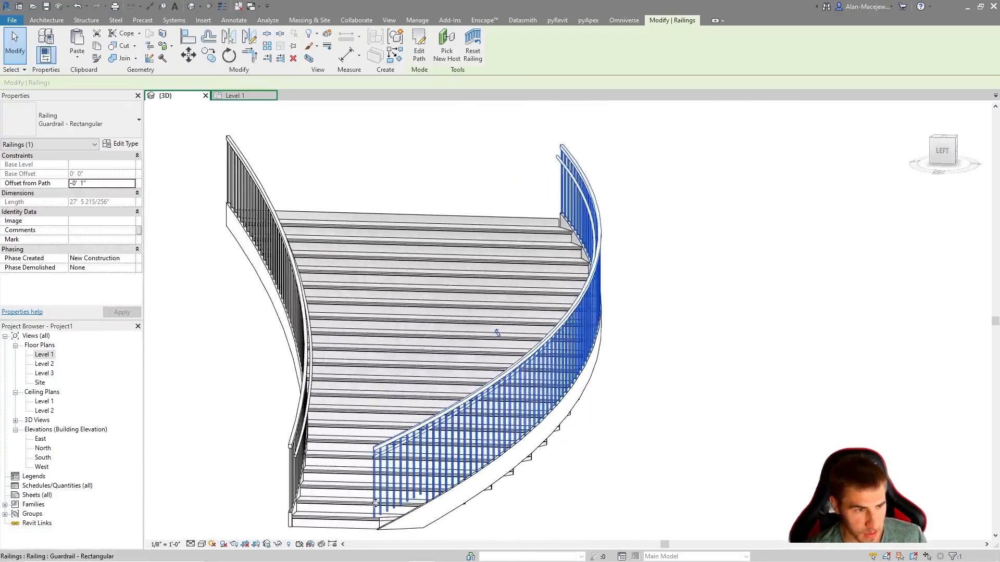
pyautogui.keyDown('shift'); pyautogui.moveTo(614, 453); pyautogui.dragTo(327, 270, button='middle'); pyautogui.keyUp('shift')
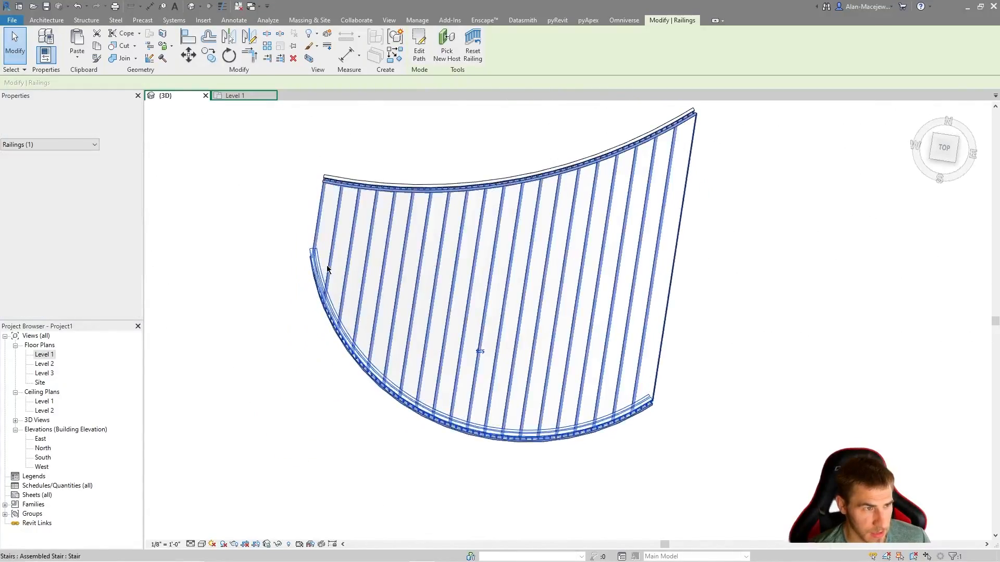
pyautogui.scroll(3, 327, 270)
pyautogui.keyDown('shift'); pyautogui.moveTo(288, 362); pyautogui.dragTo(757, 34, button='middle'); pyautogui.keyUp('shift')
pyautogui.keyDown('shift'); pyautogui.moveTo(607, 384); pyautogui.dragTo(781, 404, button='middle'); pyautogui.keyUp('shift')
pyautogui.scroll(2, 838, 448)
pyautogui.keyDown('shift'); pyautogui.moveTo(839, 448); pyautogui.dragTo(712, 277, button='middle'); pyautogui.keyUp('shift')
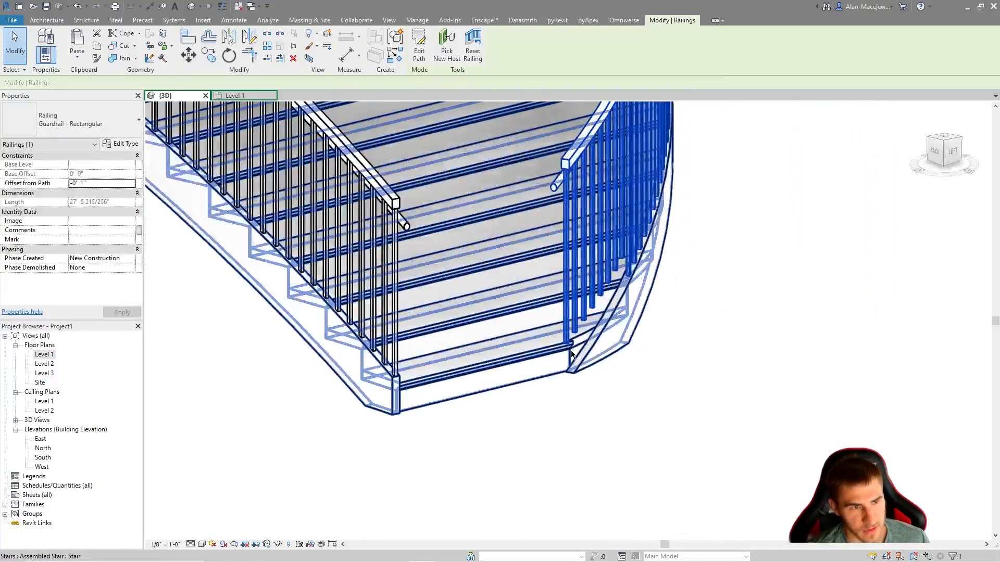
pyautogui.keyDown('shift'); pyautogui.moveTo(616, 380); pyautogui.dragTo(595, 296, button='middle'); pyautogui.keyUp('shift')
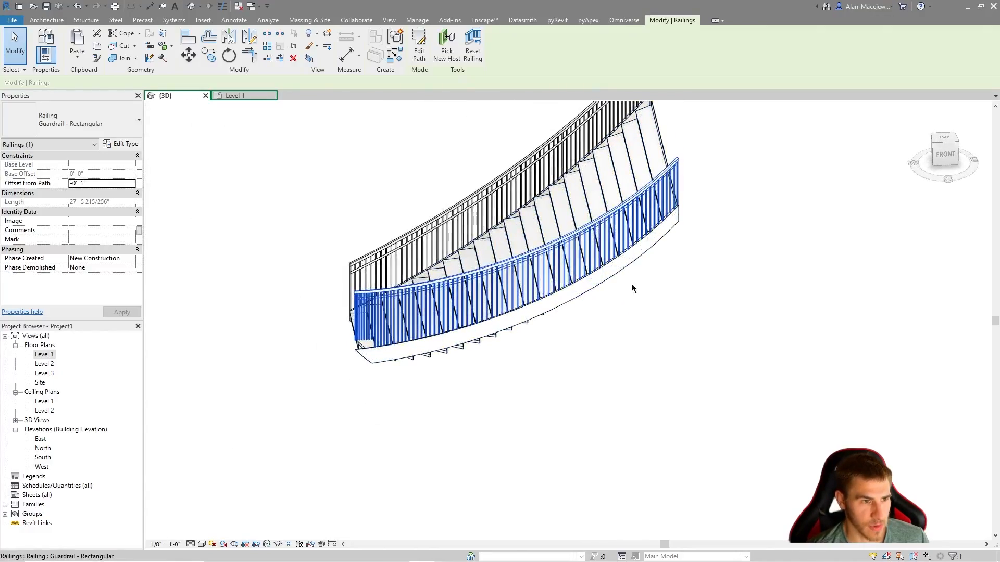
pyautogui.moveTo(544, 401); pyautogui.dragTo(589, 427, button='middle')
pyautogui.scroll(-3, 594, 453)
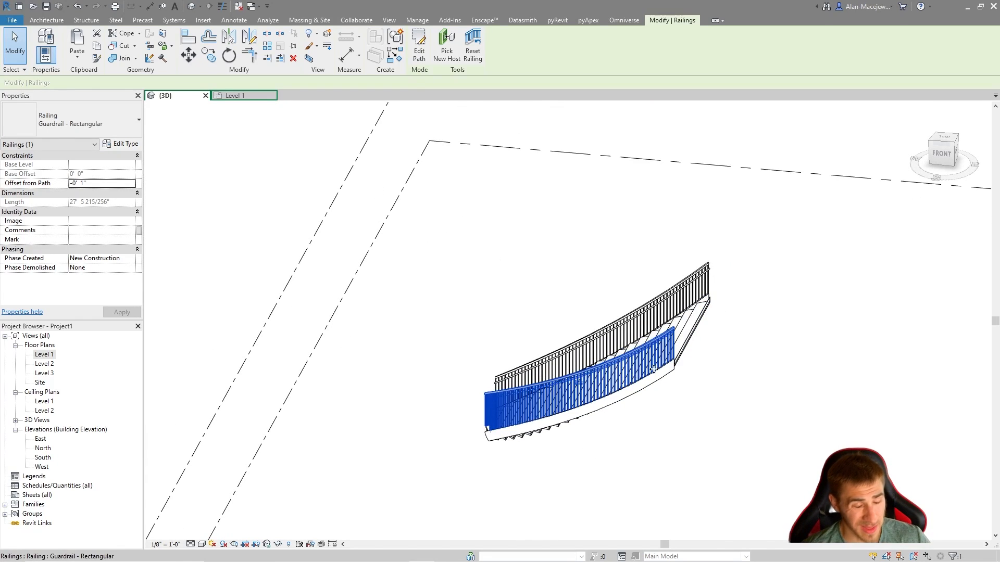
pyautogui.moveTo(699, 428); pyautogui.dragTo(659, 433, button='middle')
pyautogui.click(388, 321)
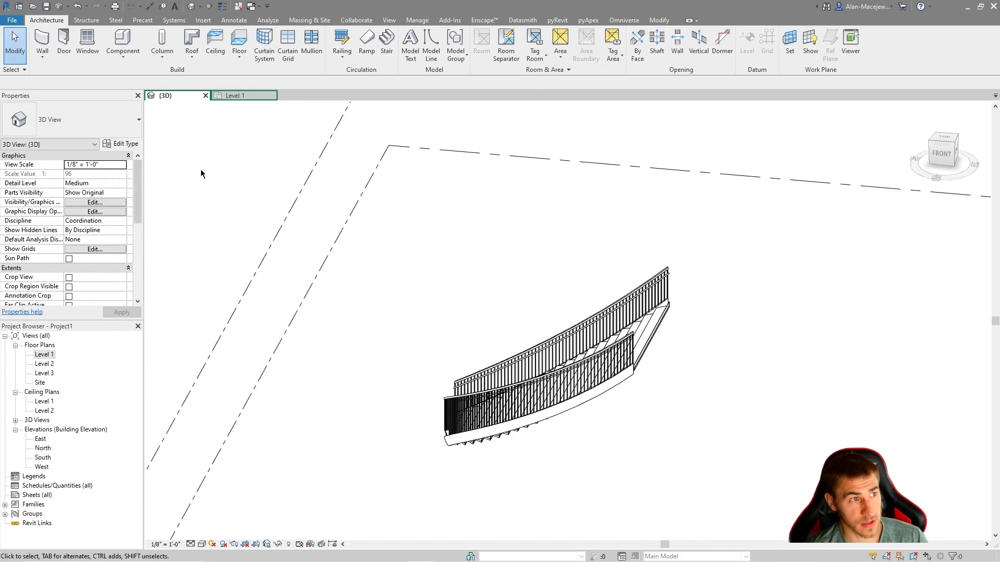
# Step: Start a new stair in the Level 1 plan and draw a straight horizontal run 18'-4" long below the curved stair
pyautogui.click(233, 94)
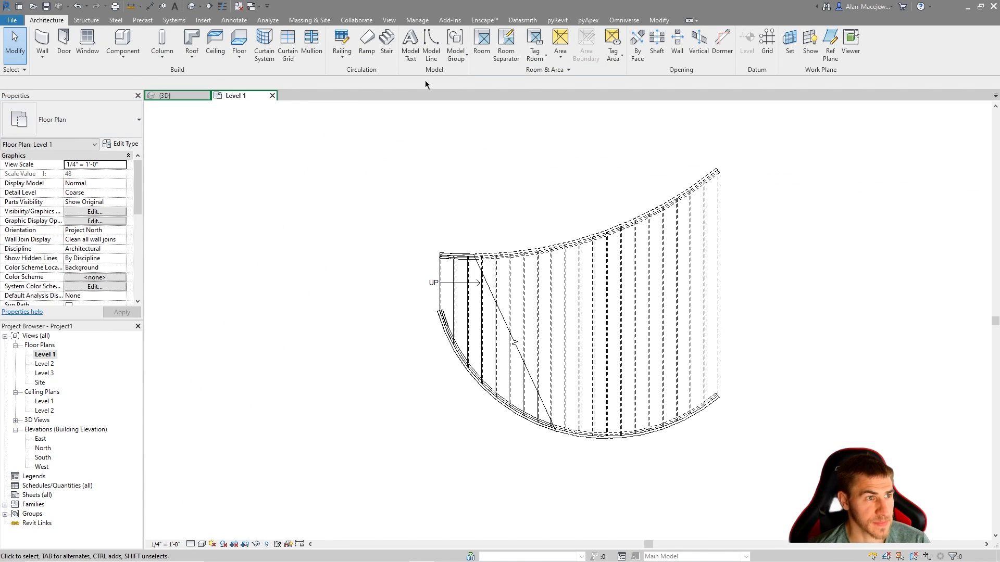
pyautogui.click(387, 46)
pyautogui.scroll(-3, 563, 193)
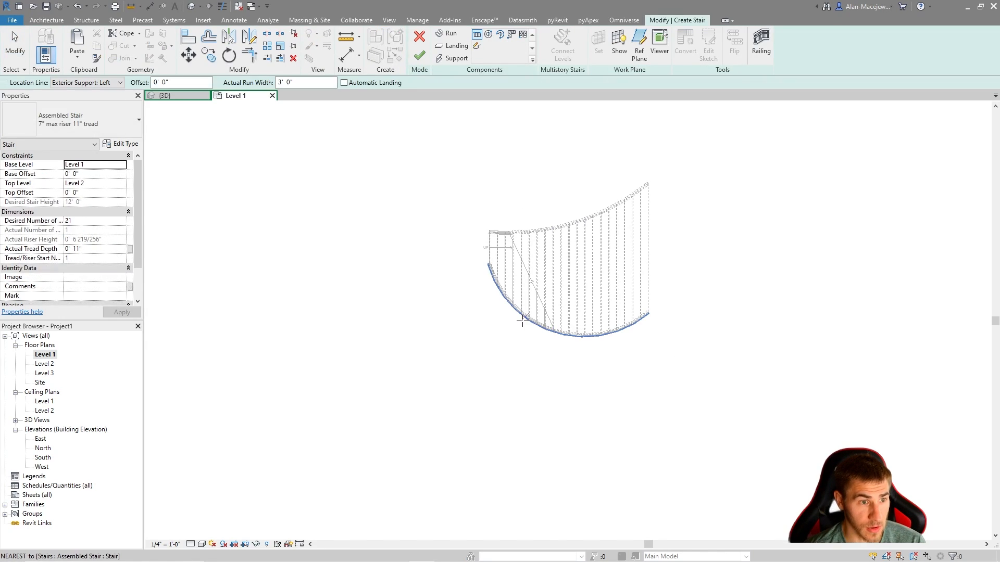
pyautogui.moveTo(712, 431); pyautogui.dragTo(703, 397, button='middle')
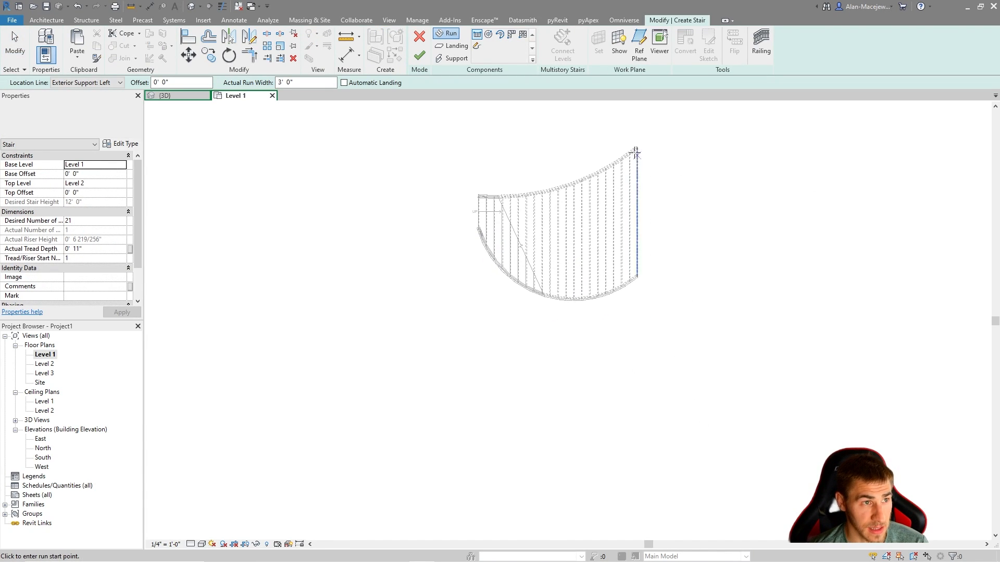
pyautogui.moveTo(637, 171); pyautogui.dragTo(588, 172, button='middle')
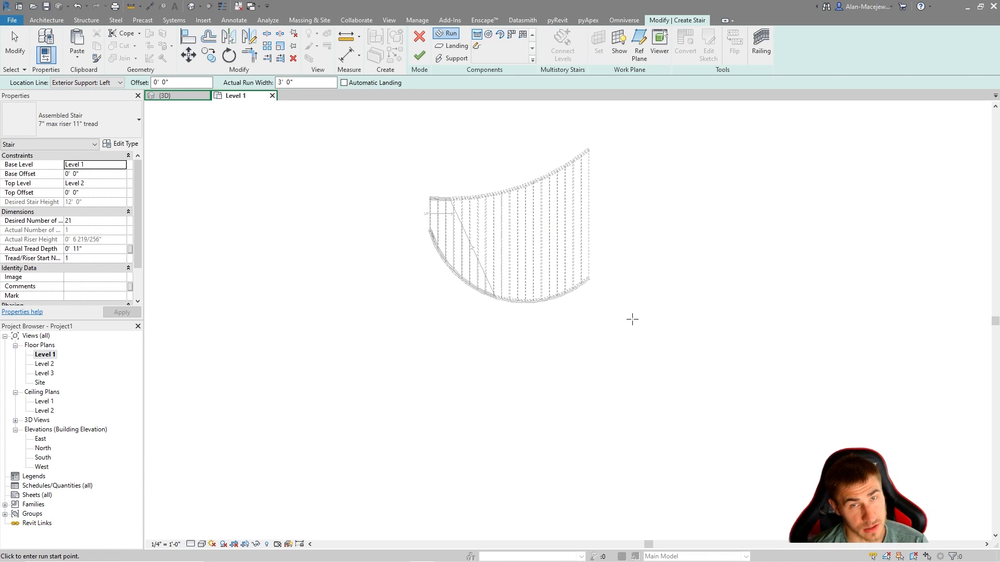
pyautogui.moveTo(549, 374); pyautogui.dragTo(553, 366, button='middle')
pyautogui.scroll(2, 495, 312)
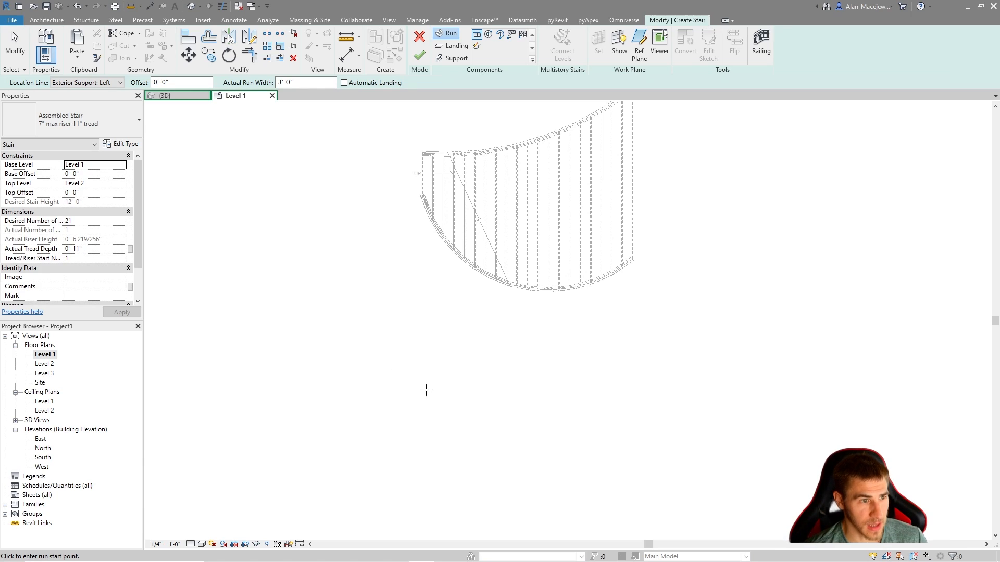
pyautogui.click(424, 409)
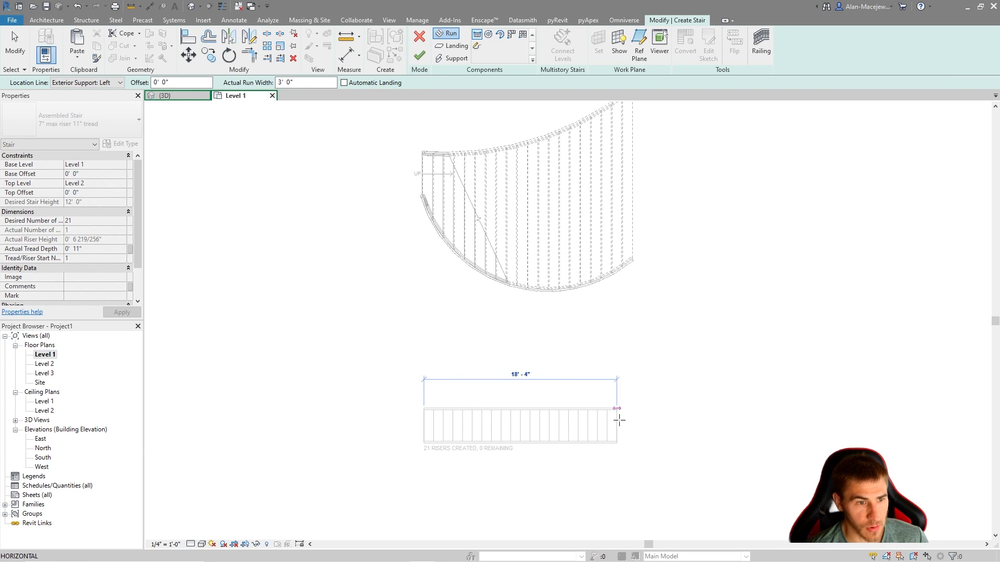
pyautogui.click(617, 411)
pyautogui.press('Escape')
pyautogui.moveTo(650, 433); pyautogui.dragTo(669, 417, button='middle')
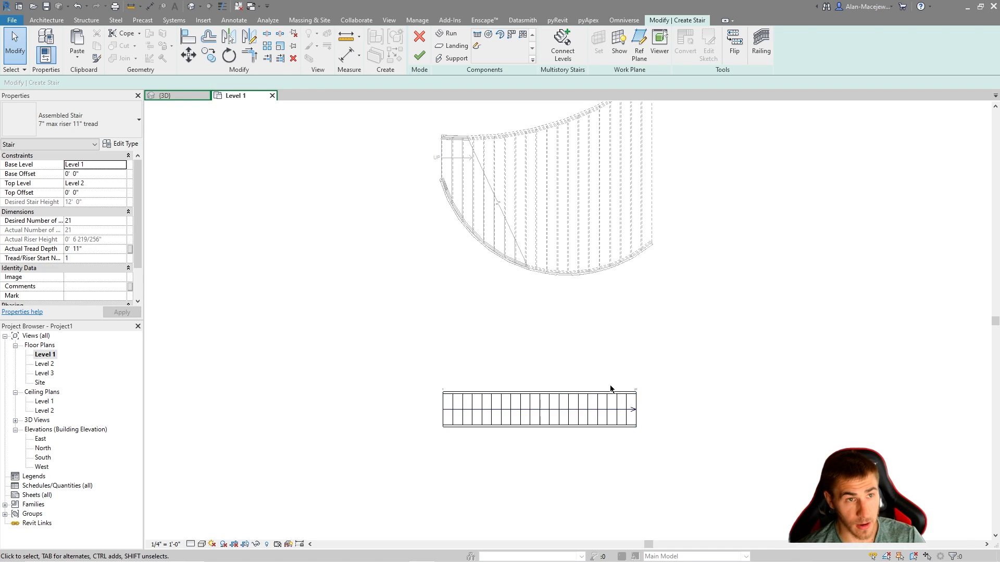
# Step: Convert the new straight run to a custom sketch-based component
pyautogui.click(524, 421)
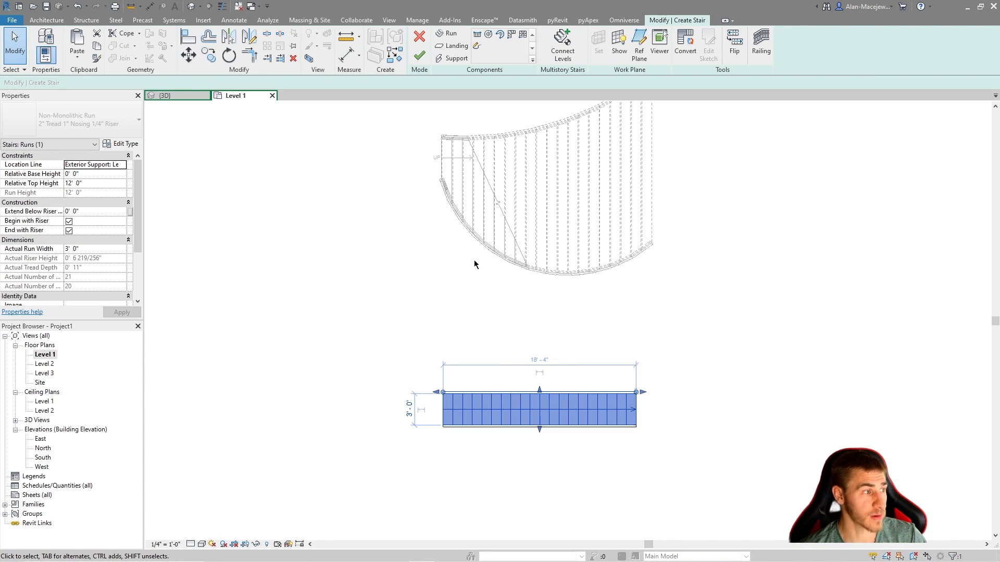
pyautogui.moveTo(569, 214); pyautogui.dragTo(552, 275, button='middle')
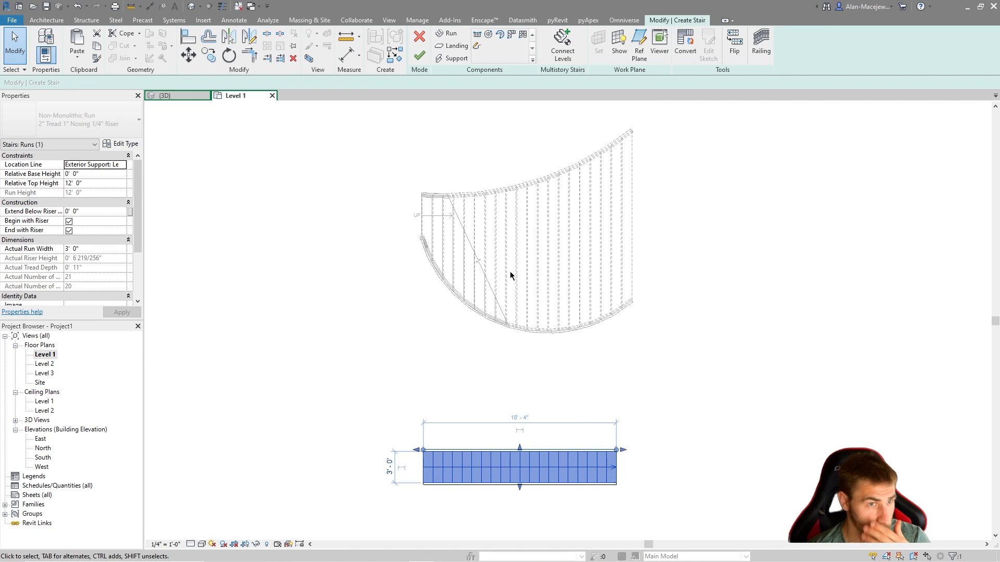
pyautogui.moveTo(609, 275); pyautogui.dragTo(626, 255, button='middle')
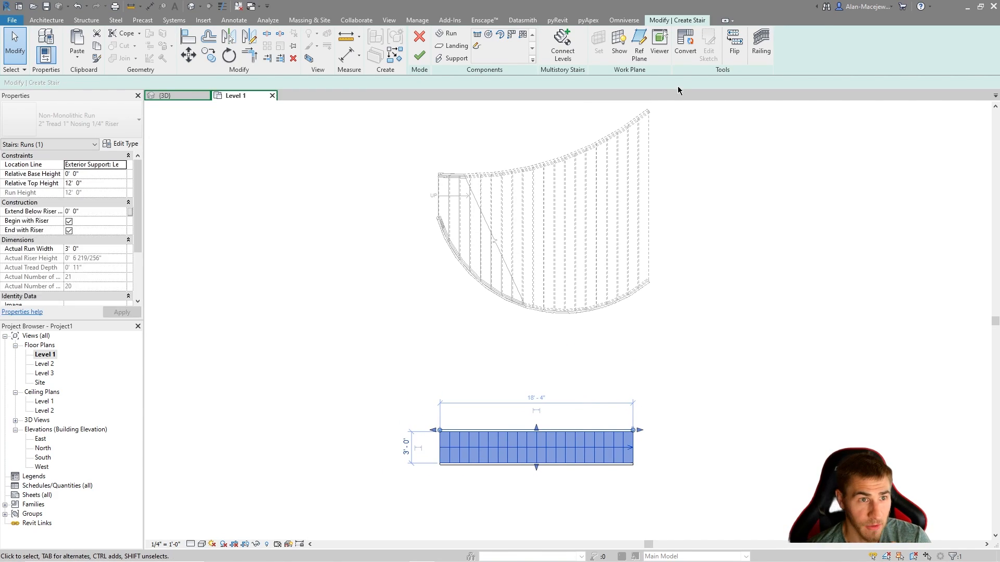
pyautogui.click(685, 58)
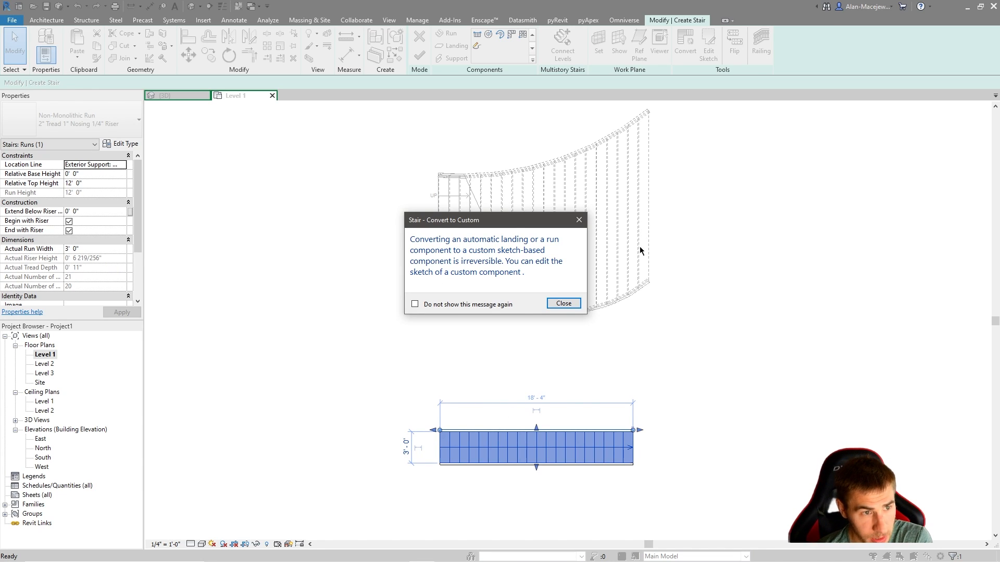
pyautogui.click(565, 304)
pyautogui.click(695, 423)
pyautogui.moveTo(698, 452); pyautogui.dragTo(642, 412, button='middle')
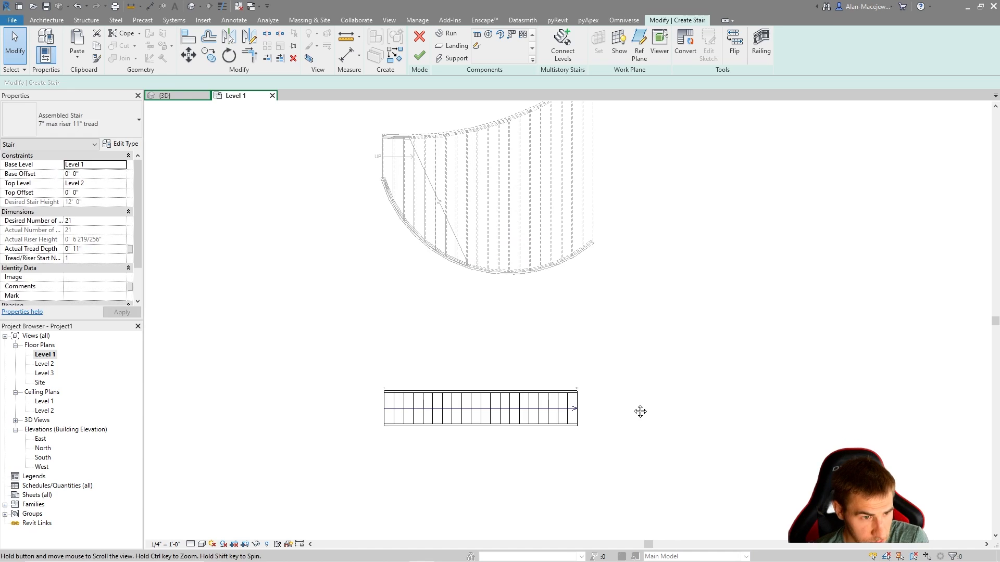
# Step: Open the converted straight run's sketch for editing
pyautogui.click(542, 402)
pyautogui.moveTo(638, 404); pyautogui.dragTo(651, 387, button='middle')
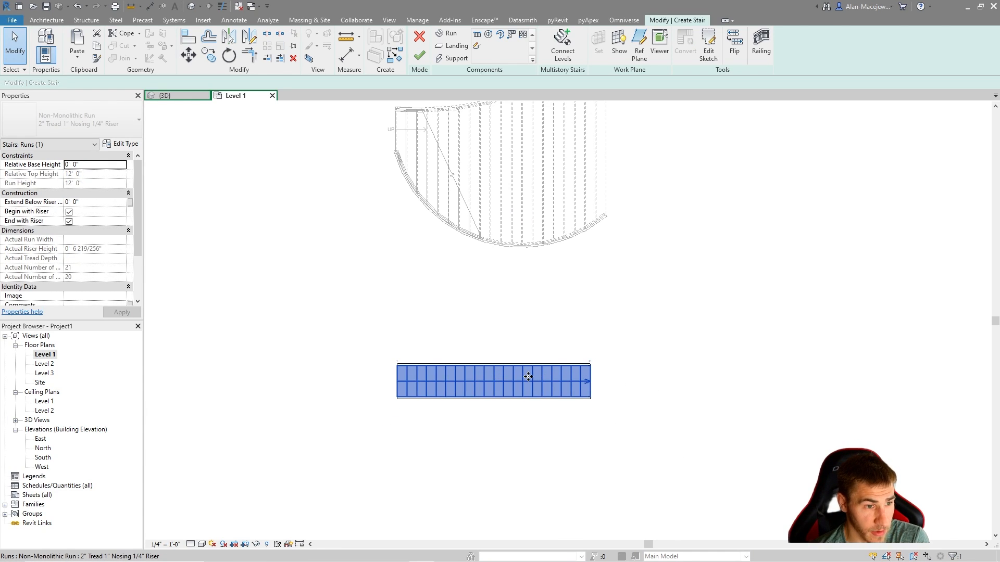
pyautogui.scroll(2, 526, 375)
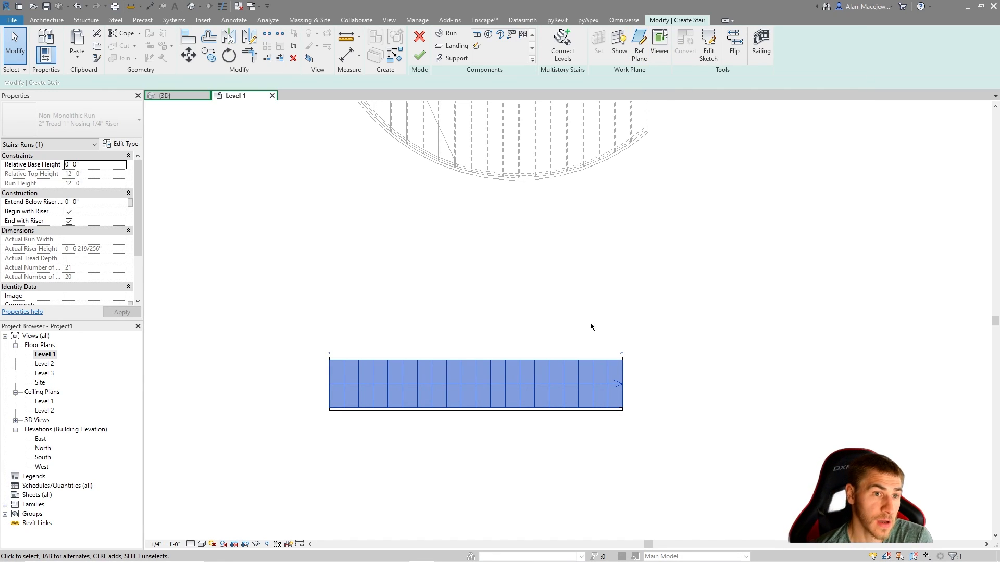
pyautogui.scroll(2, 593, 325)
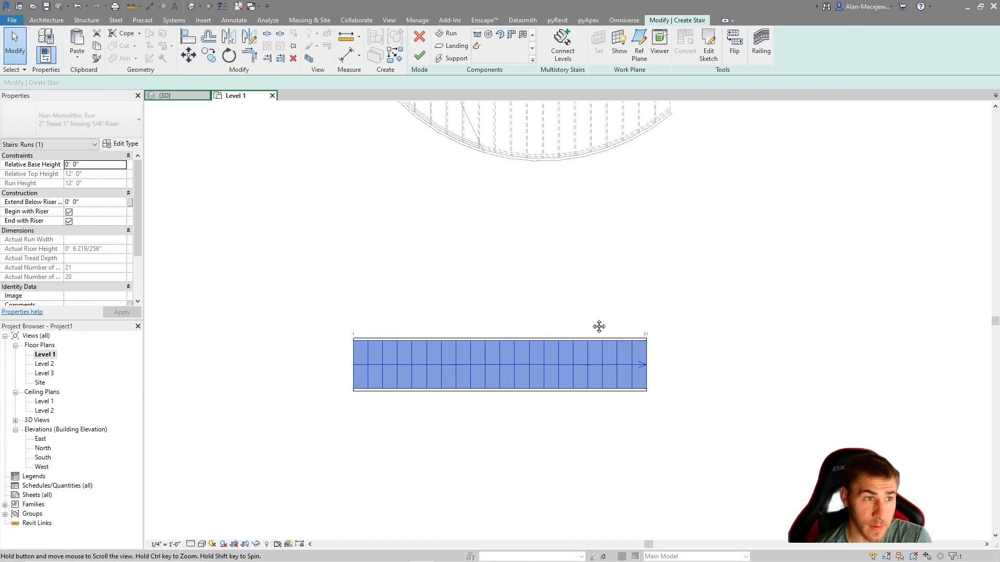
pyautogui.click(708, 56)
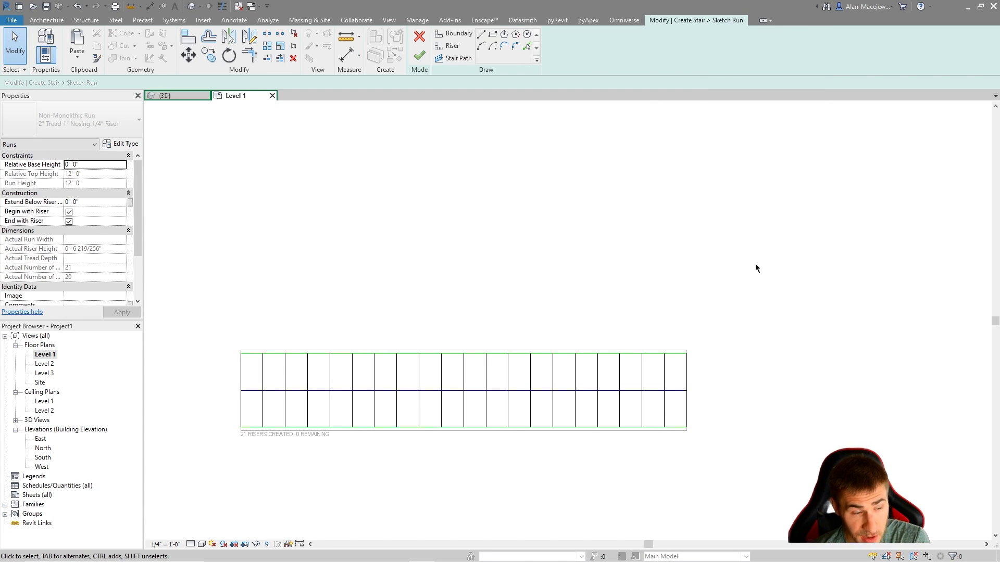
pyautogui.scroll(-1, 756, 264)
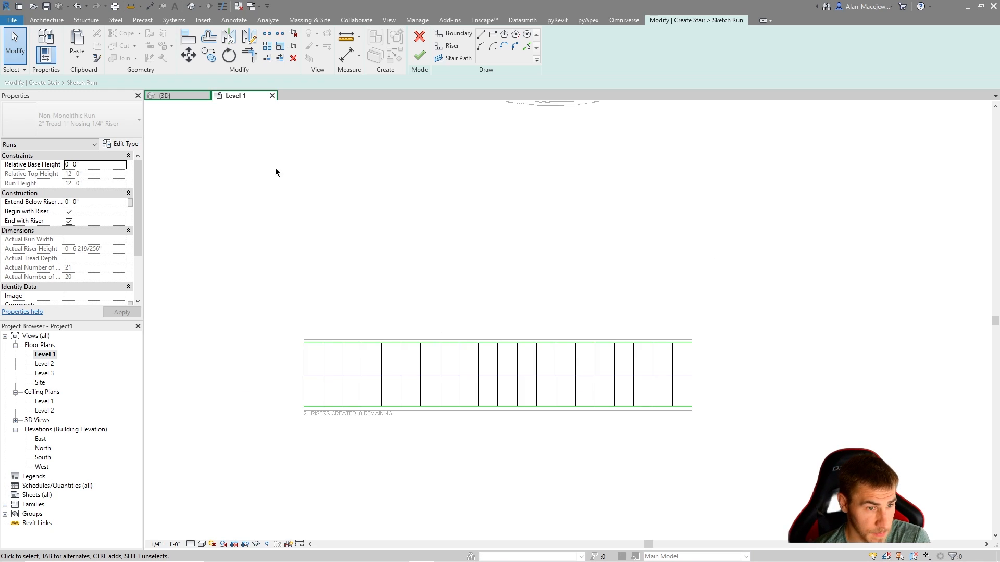
# Step: Draw a two-segment boundary from the run's upper-left corner, rising gently past mid-run and then steeply beyond the last riser
pyautogui.click(483, 33)
pyautogui.click(459, 343)
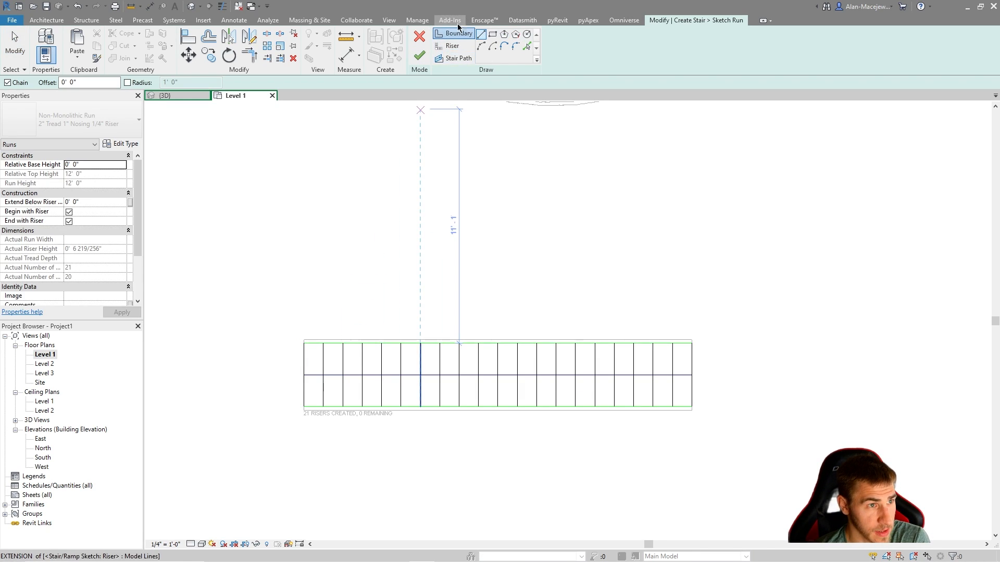
pyautogui.click(305, 343)
pyautogui.click(560, 290)
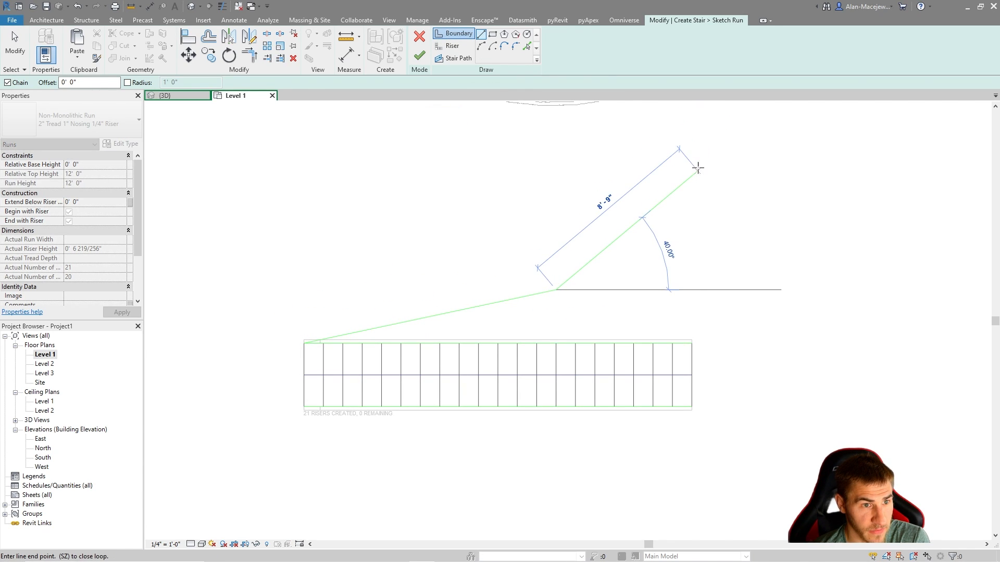
pyautogui.click(740, 129)
pyautogui.press('Escape')
pyautogui.press('Escape')
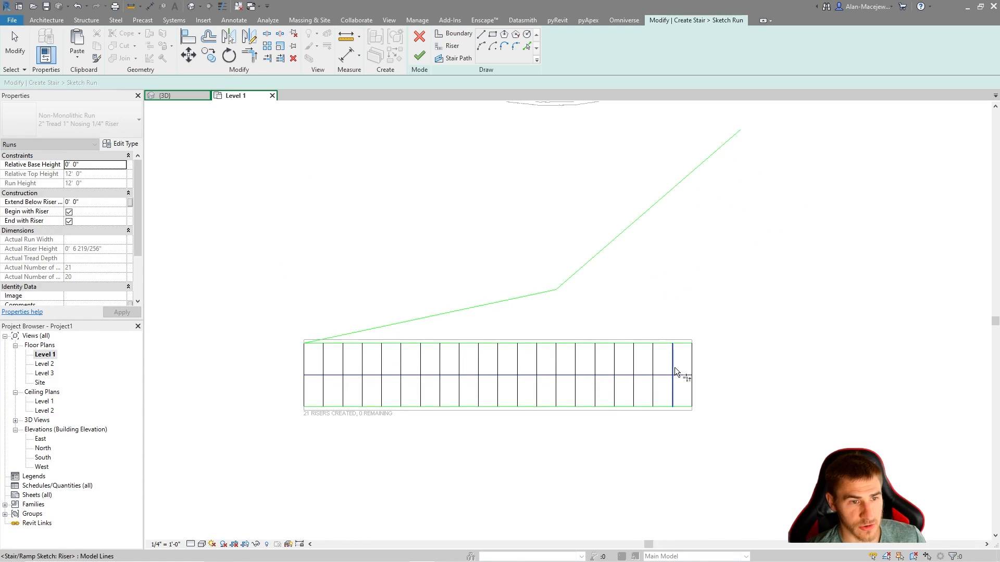
# Step: Trim the last riser and the steep boundary segment to meet at a corner
pyautogui.click(690, 362)
pyautogui.click(661, 207)
pyautogui.press('Escape')
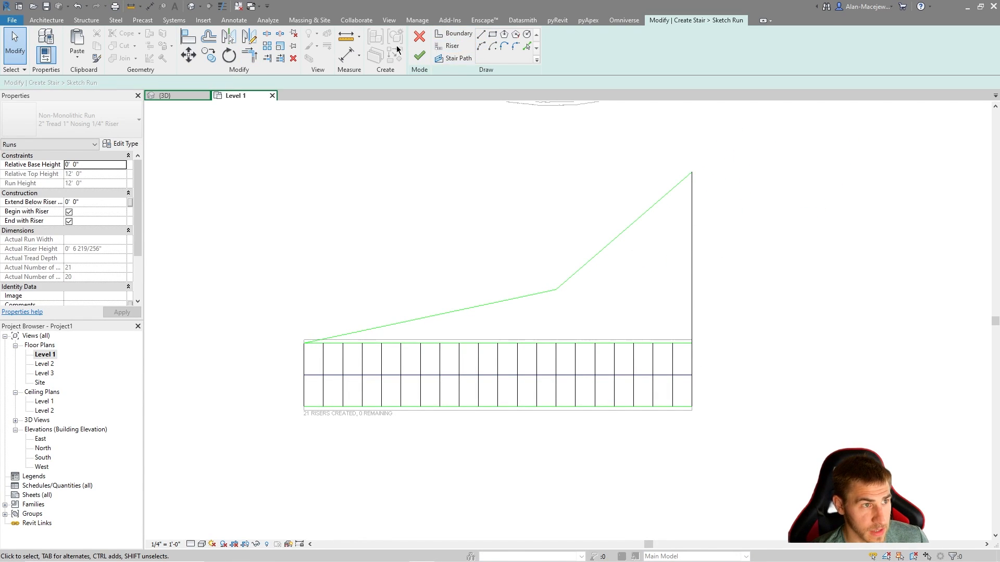
# Step: Extend the intermediate risers upward to meet the two angled upper boundary segments
pyautogui.click(281, 58)
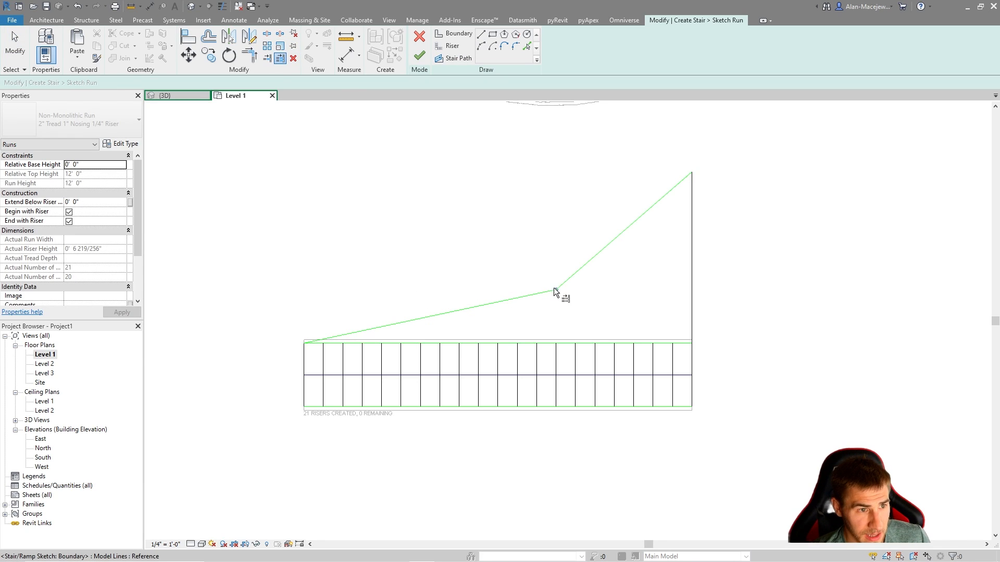
pyautogui.click(539, 294)
pyautogui.moveTo(544, 362); pyautogui.dragTo(325, 367)
pyautogui.click(602, 252)
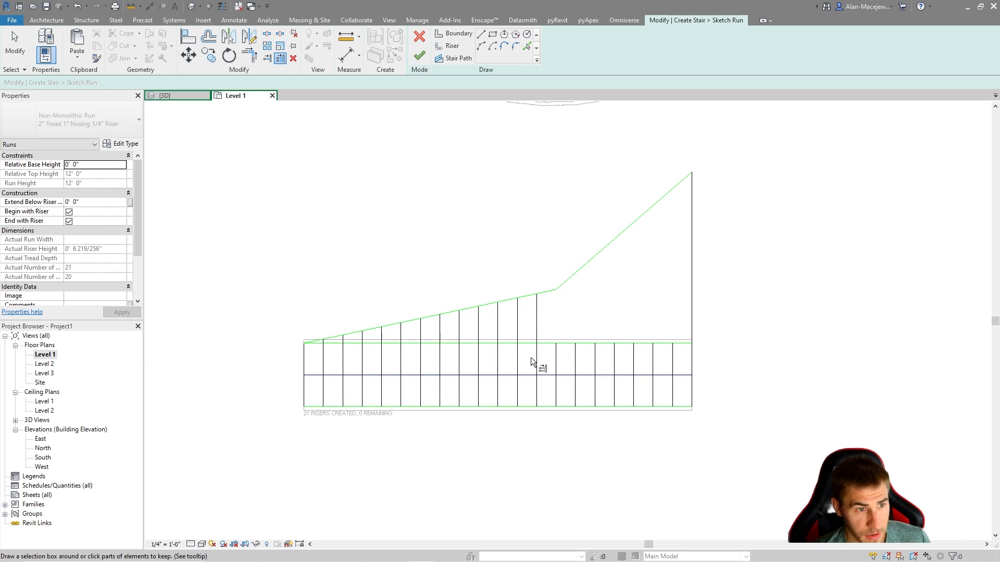
pyautogui.click(634, 223)
pyautogui.moveTo(678, 366); pyautogui.dragTo(547, 319)
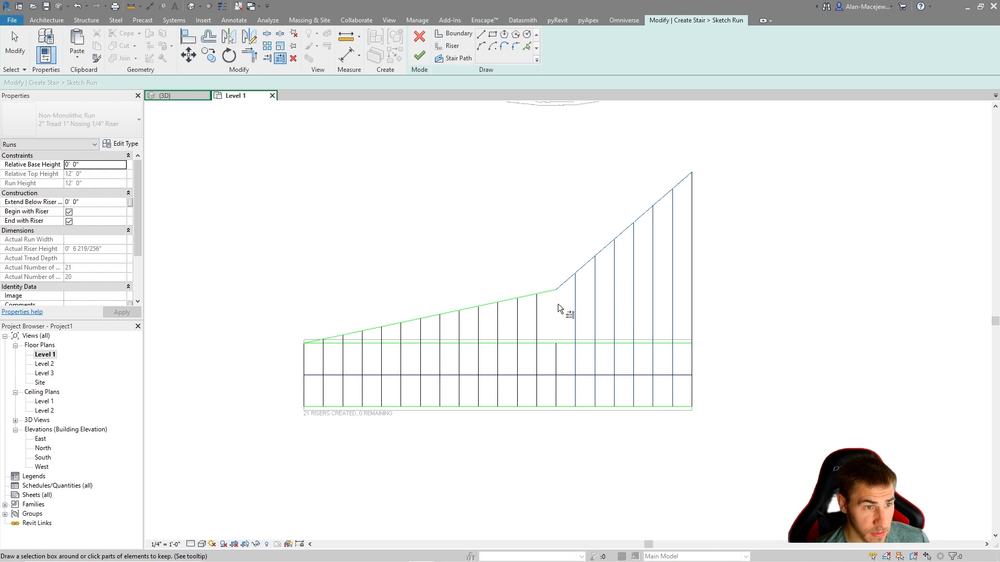
pyautogui.click(547, 291)
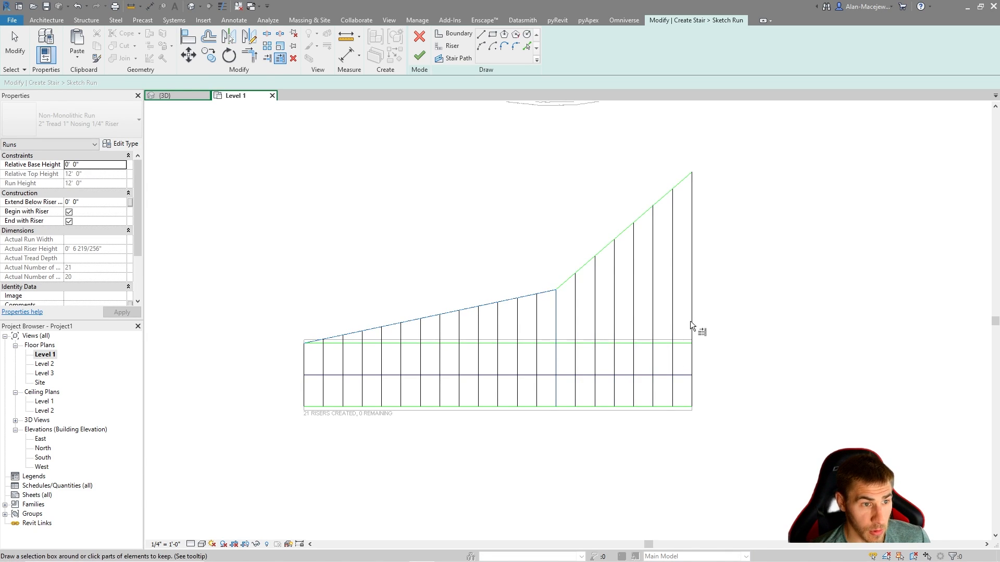
pyautogui.press('Escape')
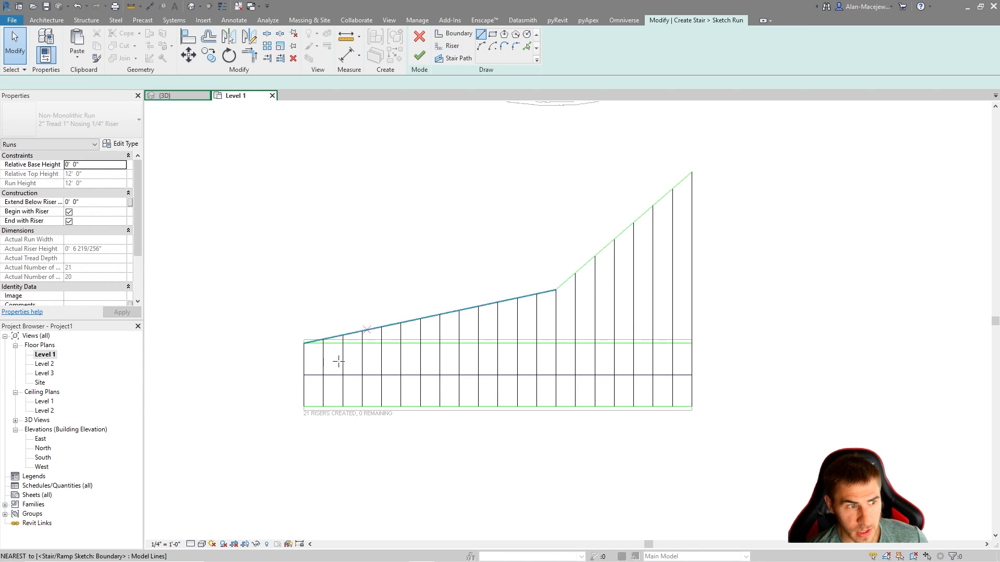
# Step: Draw a curved boundary arc from the run's lower-left corner, bulging downward and ending below the last riser
pyautogui.click(453, 34)
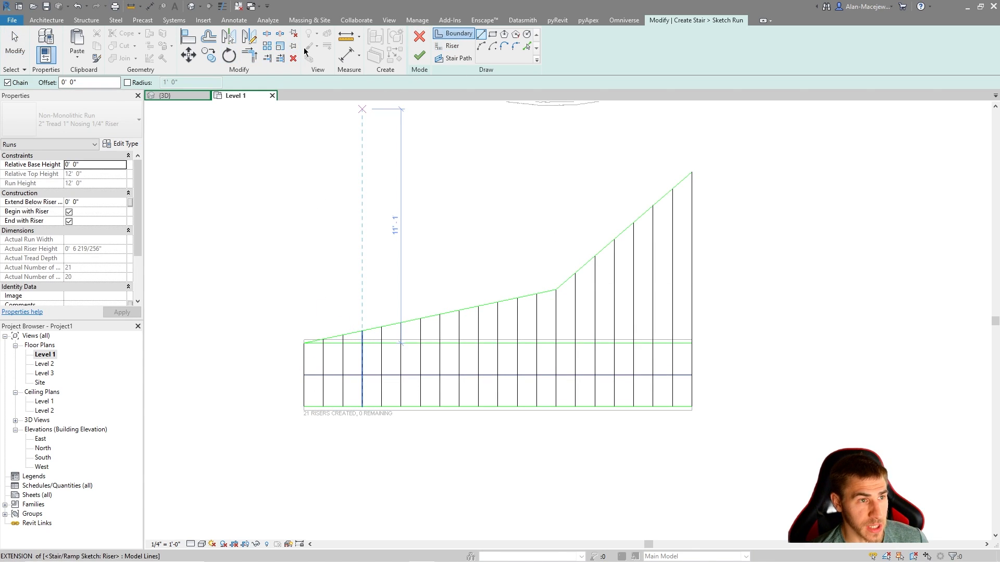
pyautogui.click(493, 48)
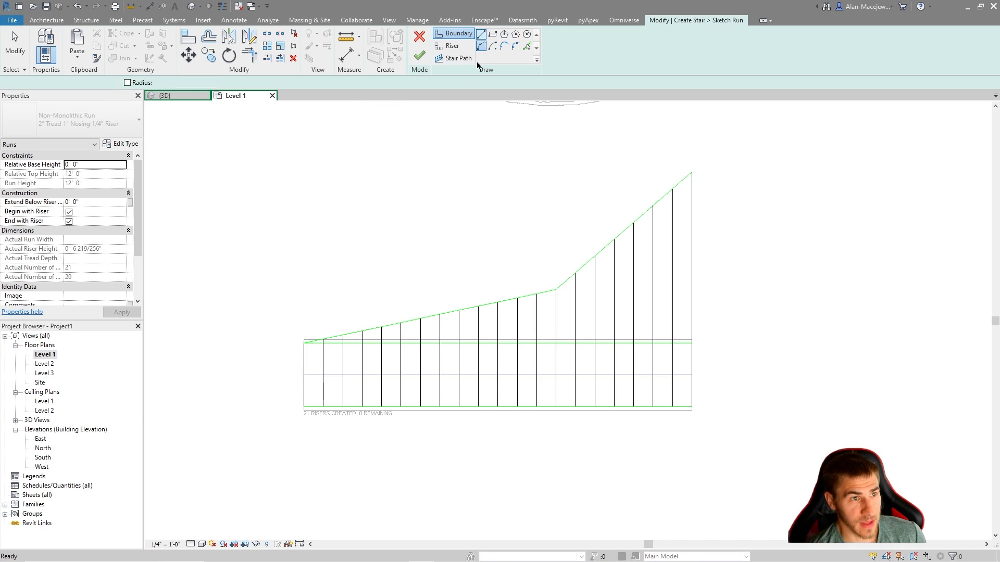
pyautogui.click(304, 407)
pyautogui.click(691, 496)
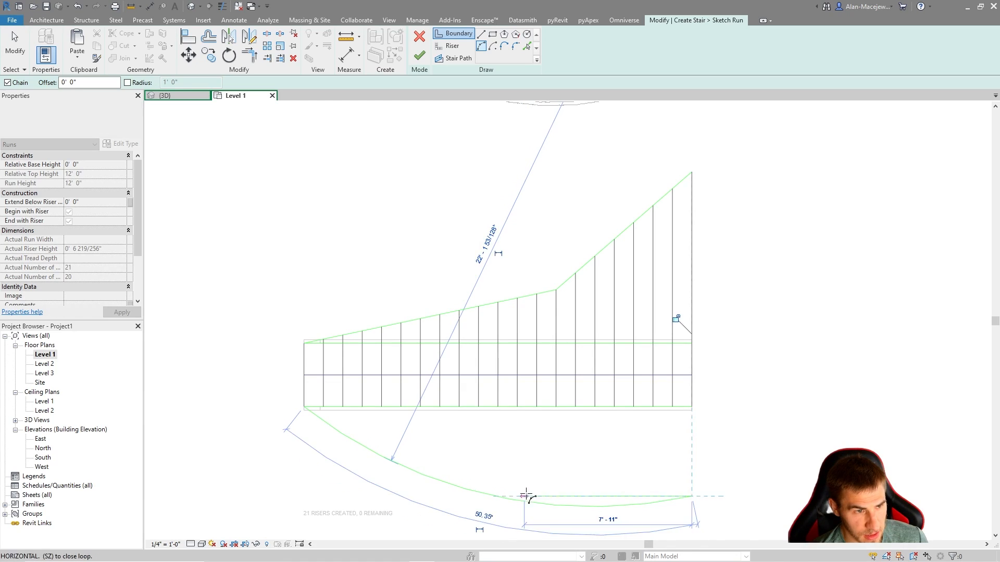
pyautogui.click(527, 501)
pyautogui.press('Escape')
pyautogui.press('Escape')
# Step: Extend the risers downward to meet the curved lower boundary
pyautogui.click(284, 60)
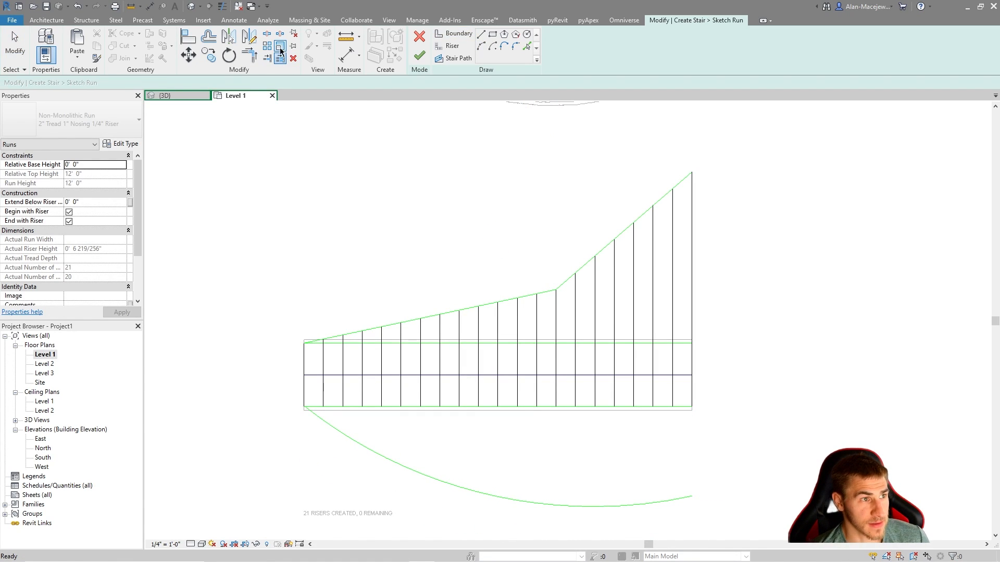
pyautogui.click(376, 450)
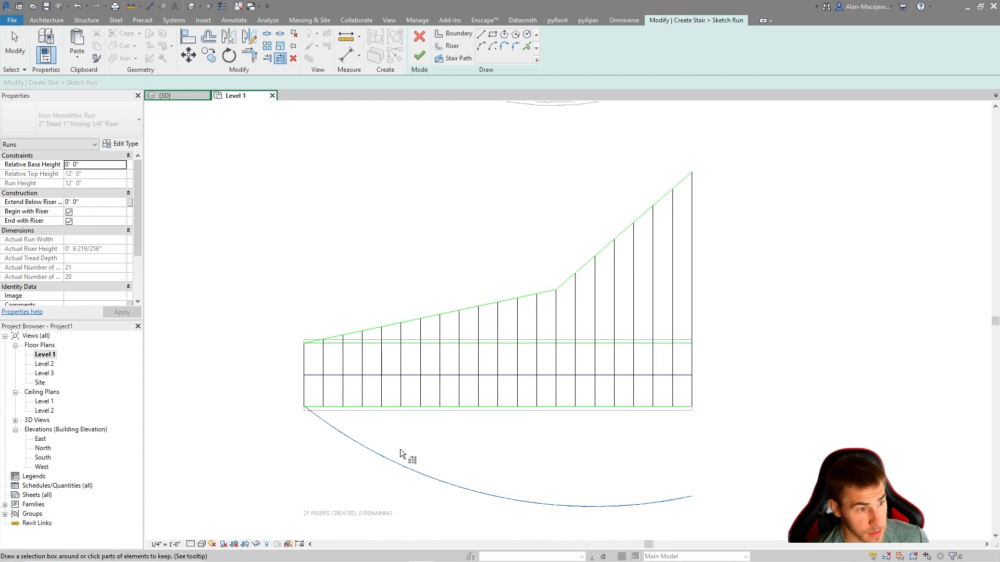
pyautogui.moveTo(723, 388); pyautogui.dragTo(324, 403)
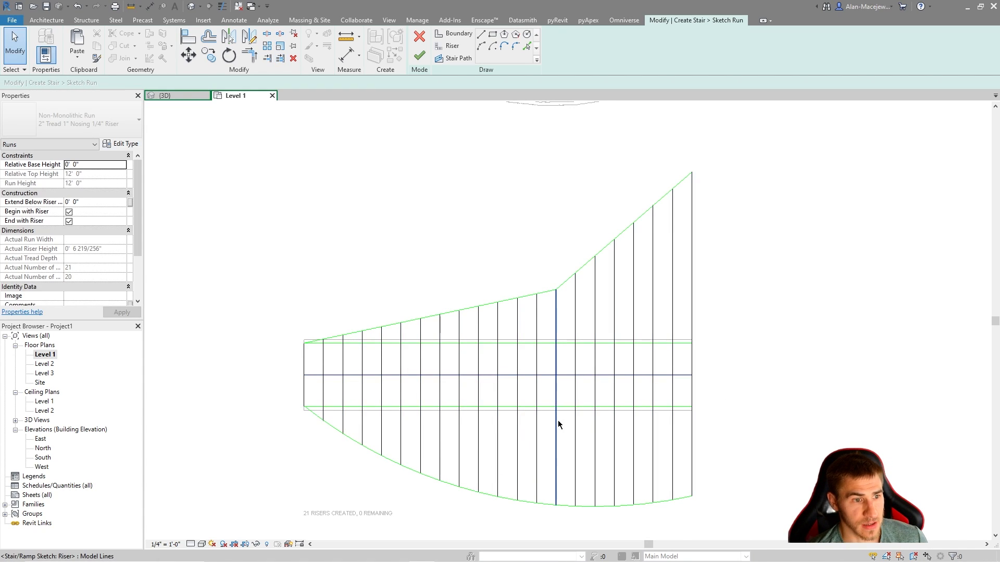
pyautogui.press('Escape')
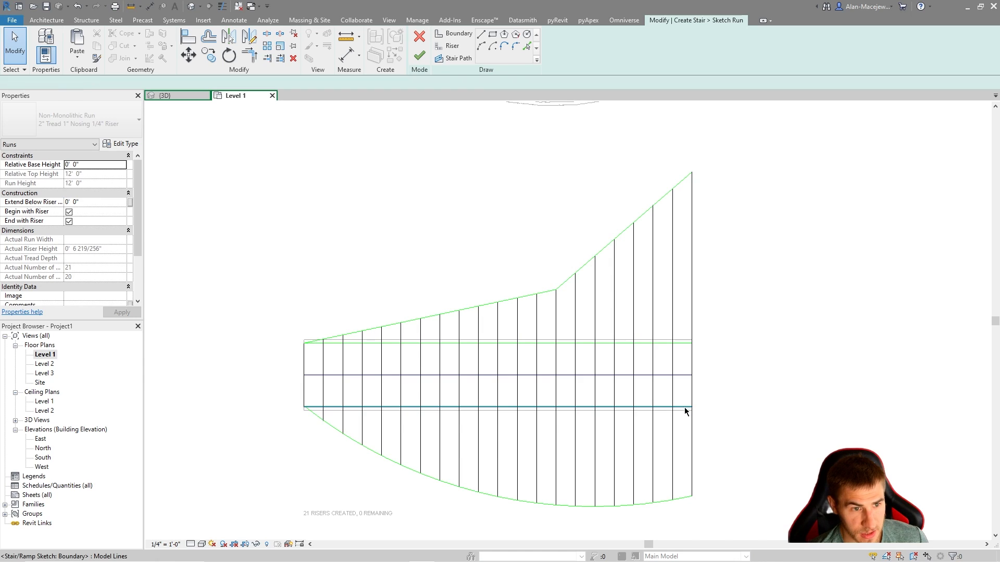
# Step: Delete the two original straight boundary lines and finish both the run sketch and the stair
pyautogui.click(687, 407)
pyautogui.keyDown('ctrl'); pyautogui.click(647, 345); pyautogui.keyUp('ctrl')
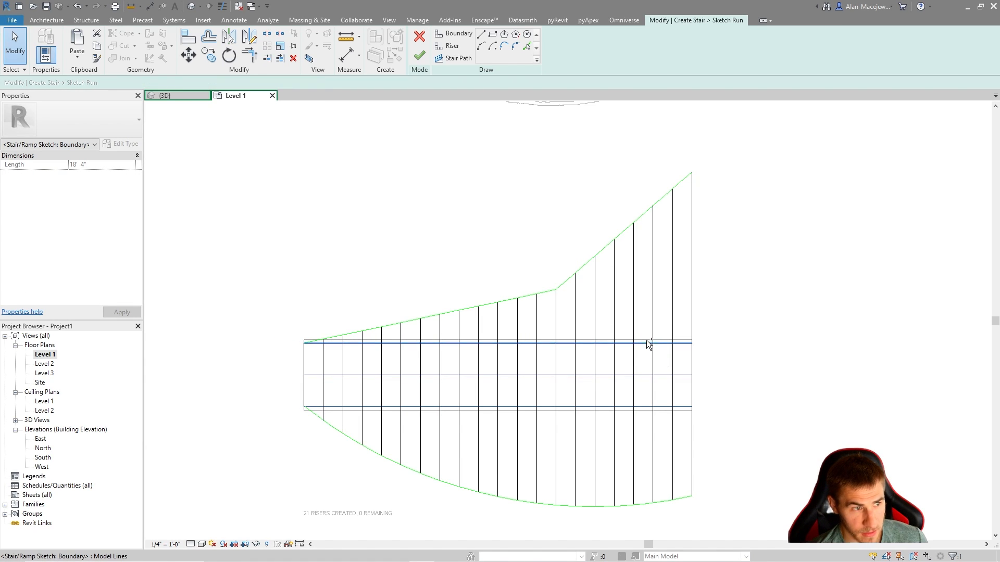
pyautogui.press('Delete')
pyautogui.click(420, 55)
pyautogui.scroll(-3, 565, 311)
pyautogui.moveTo(593, 320); pyautogui.dragTo(668, 384, button='middle')
pyautogui.scroll(3, 723, 381)
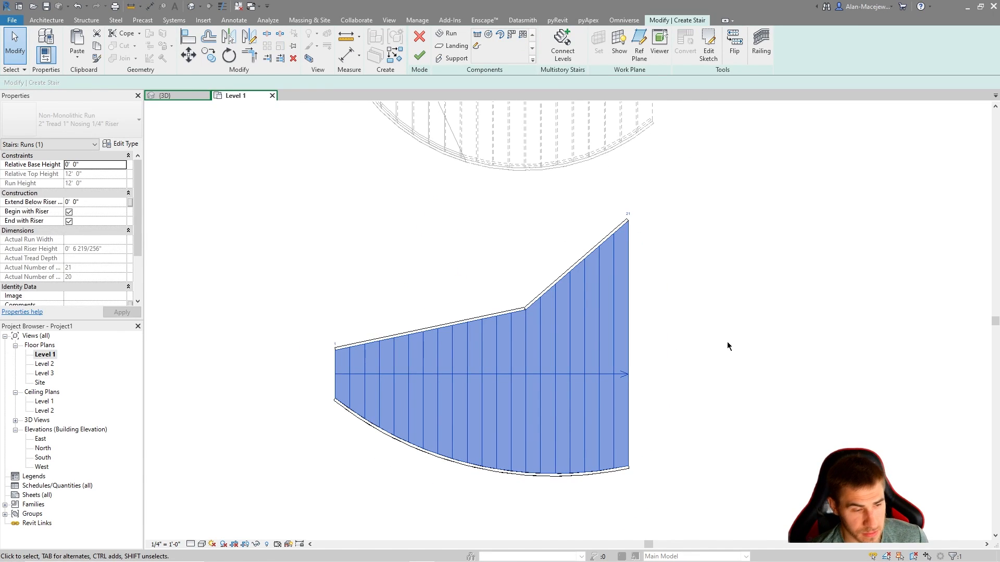
pyautogui.moveTo(599, 324); pyautogui.dragTo(596, 291, button='middle')
pyautogui.scroll(2, 584, 318)
pyautogui.scroll(-3, 573, 288)
pyautogui.moveTo(583, 385); pyautogui.dragTo(557, 323, button='middle')
pyautogui.click(772, 311)
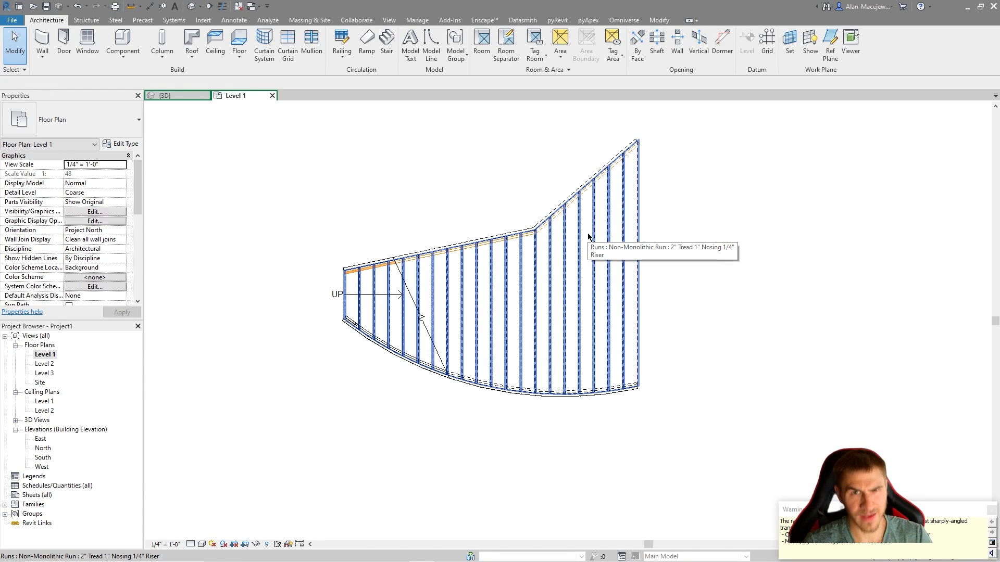
pyautogui.moveTo(748, 434); pyautogui.dragTo(702, 435, button='middle')
pyautogui.scroll(-1, 727, 391)
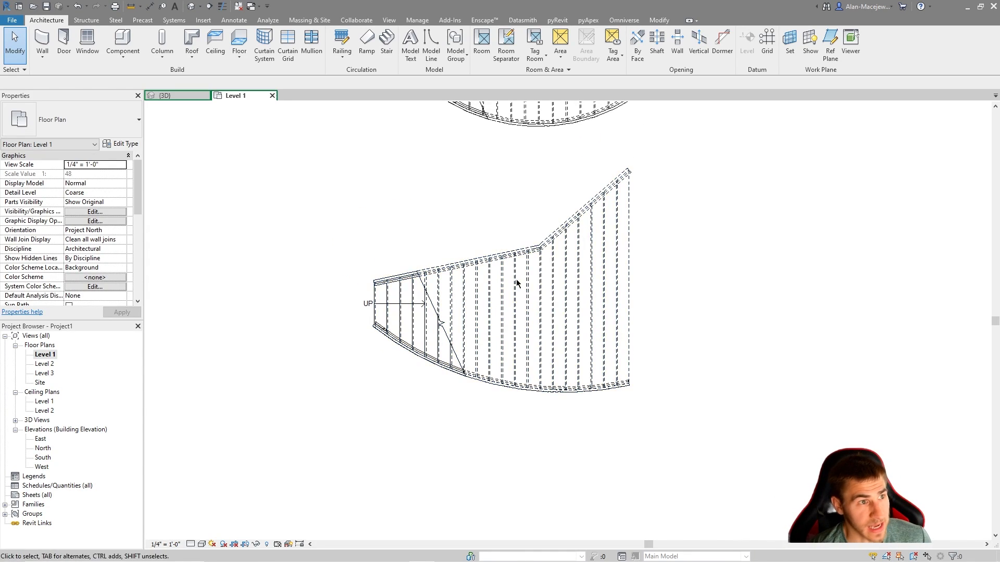
# Step: Start a new stair and draw a horizontal 10-riser run, 3' wide and 8'-3" long, below the reshaped stair
pyautogui.click(387, 41)
pyautogui.scroll(-1, 690, 364)
pyautogui.moveTo(674, 282); pyautogui.dragTo(640, 256, button='middle')
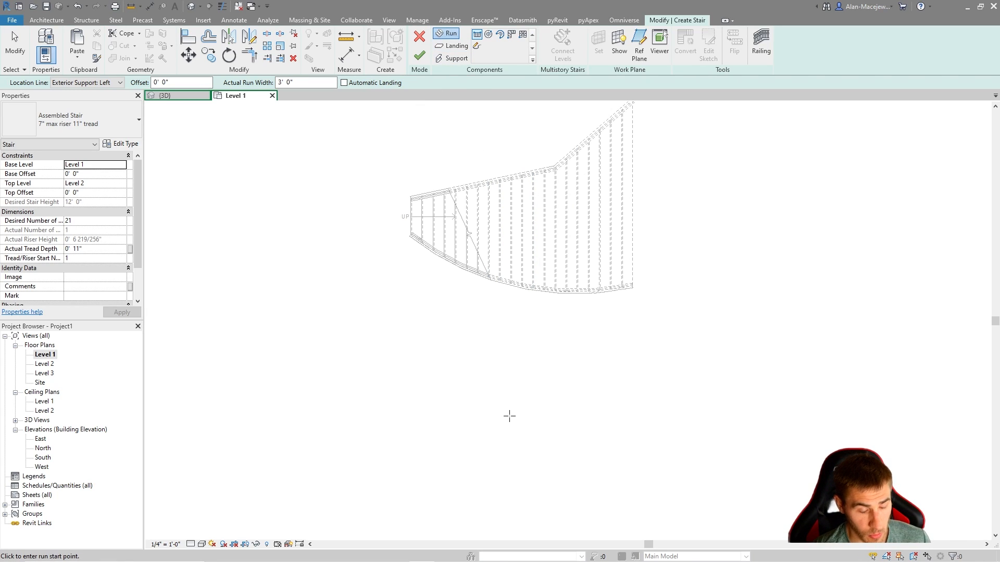
pyautogui.click(477, 470)
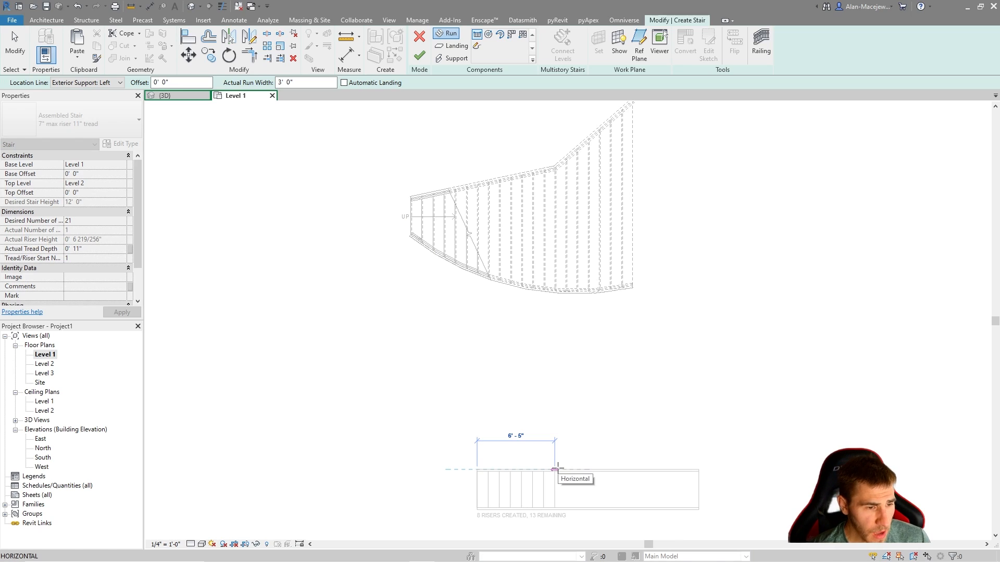
pyautogui.scroll(2, 567, 473)
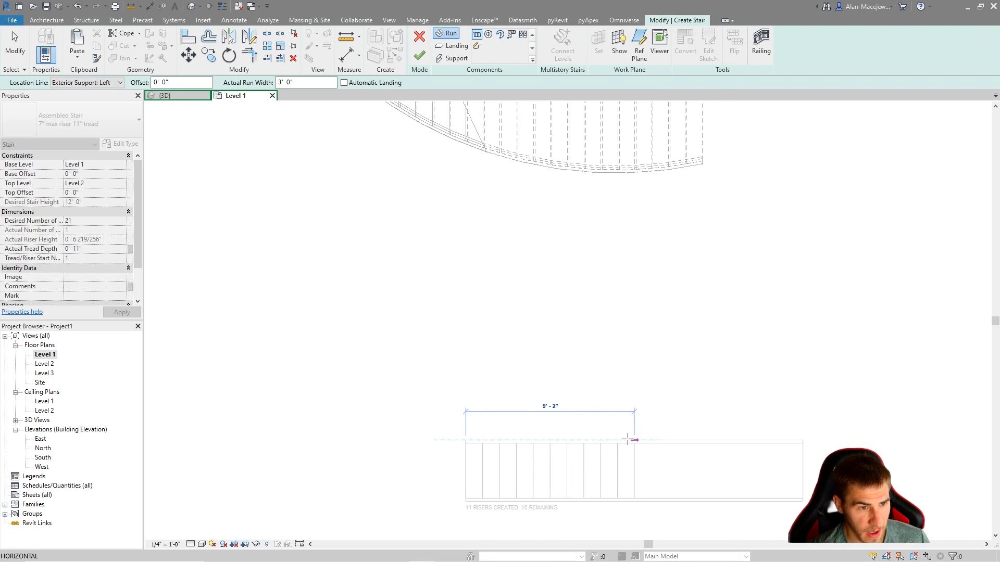
pyautogui.click(617, 439)
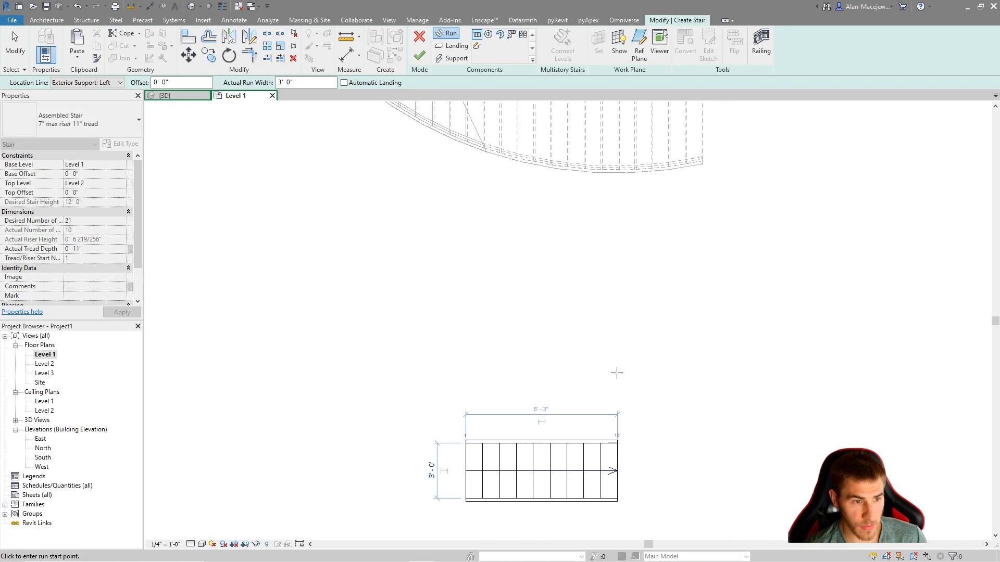
# Step: Draw a second run above the first, heading back in the opposite direction with the remaining 11 risers
pyautogui.click(617, 427)
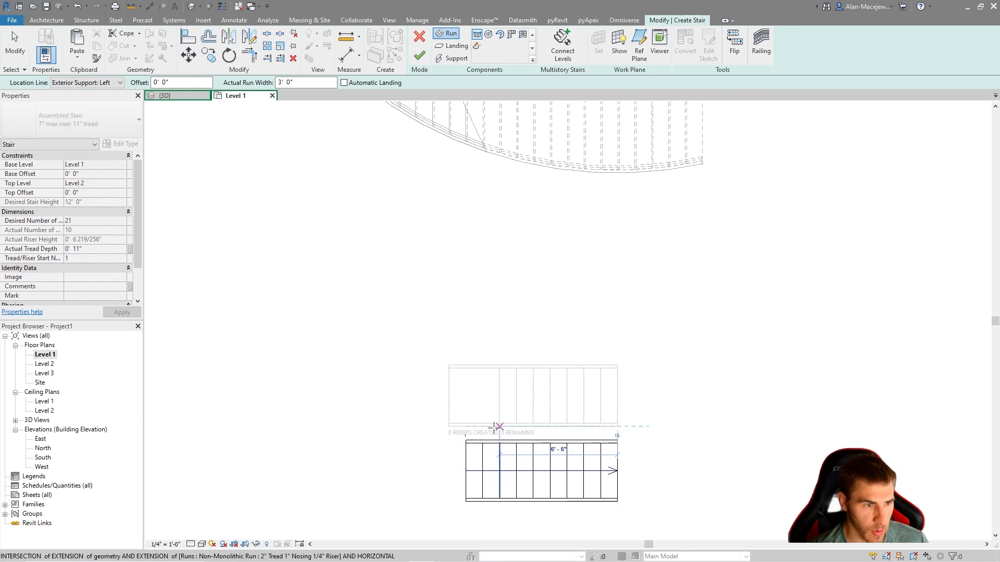
pyautogui.click(448, 427)
pyautogui.press('Escape')
pyautogui.moveTo(417, 462); pyautogui.dragTo(421, 436, button='middle')
pyautogui.scroll(2, 575, 401)
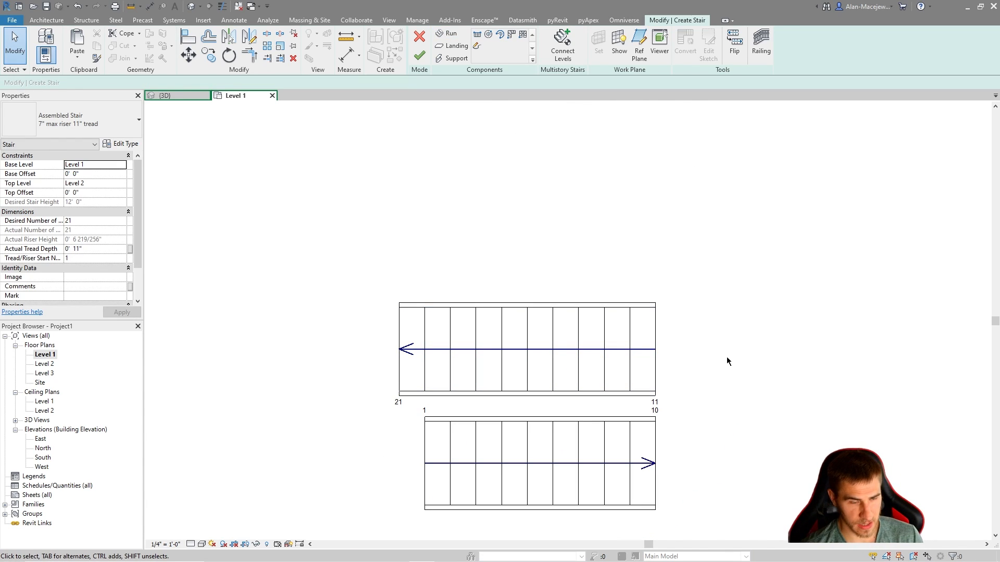
# Step: Nudge the lower run up toward the upper run until the gap between them is about 9"
pyautogui.click(631, 436)
pyautogui.press('Up')
pyautogui.press('Up')
pyautogui.press('Up')
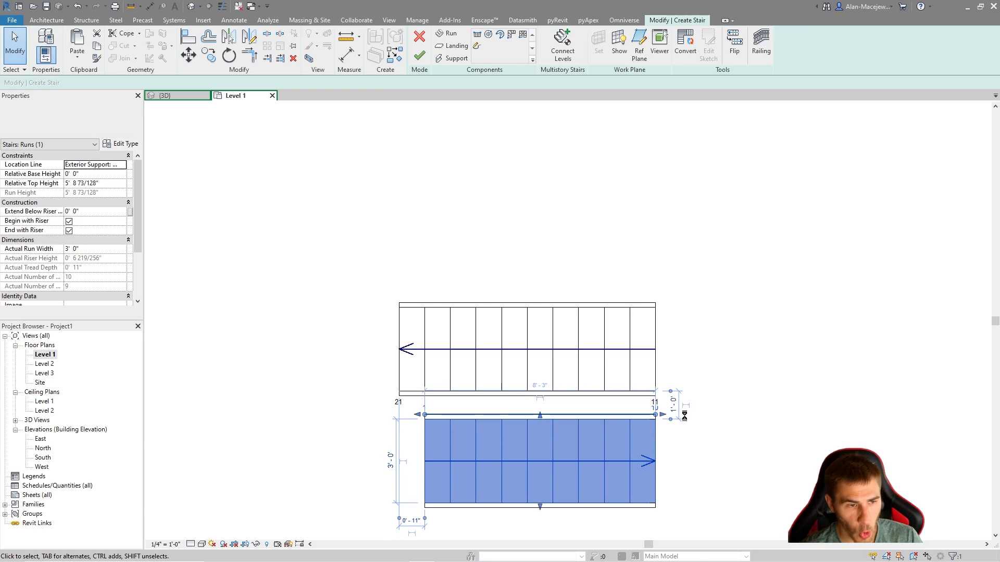
pyautogui.press('Up')
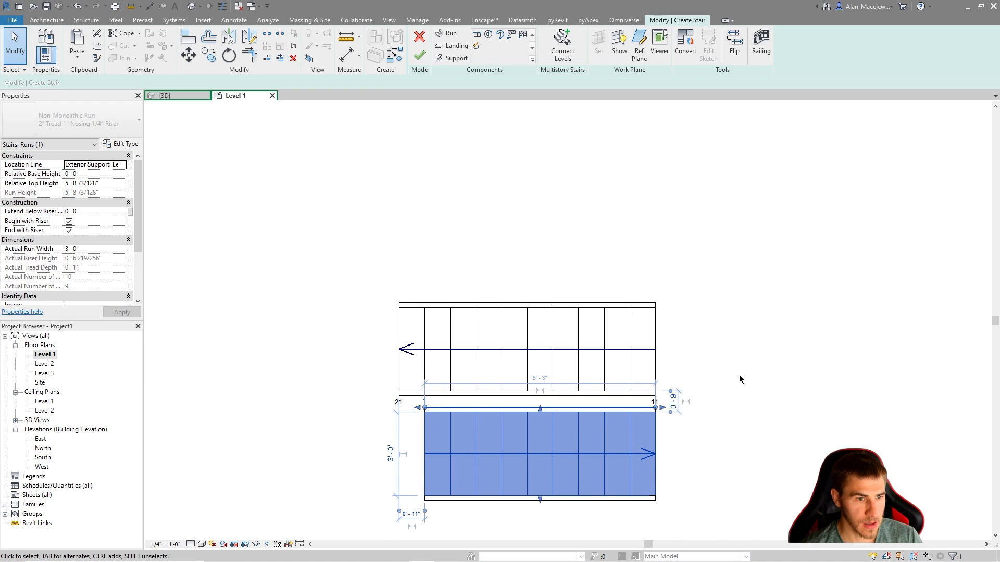
pyautogui.click(739, 380)
pyautogui.scroll(-1, 504, 375)
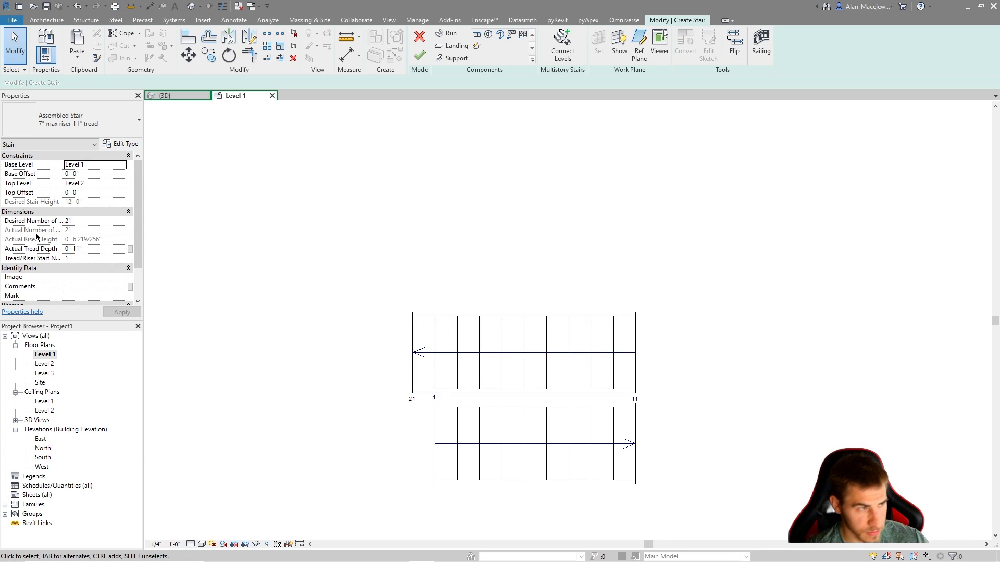
# Step: Finish the two-run stair and examine its separate runs in the 3D view
pyautogui.click(420, 56)
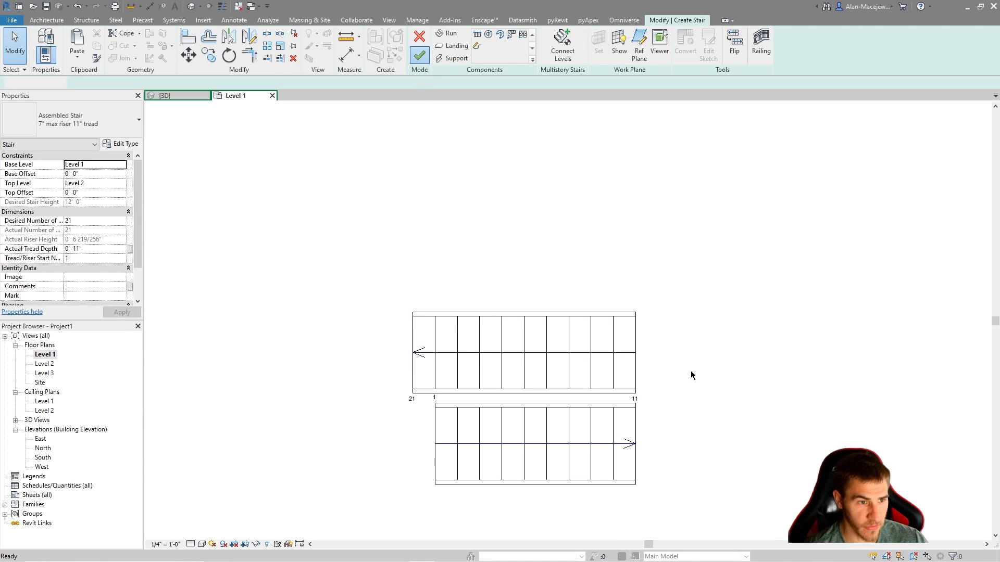
pyautogui.scroll(-3, 509, 405)
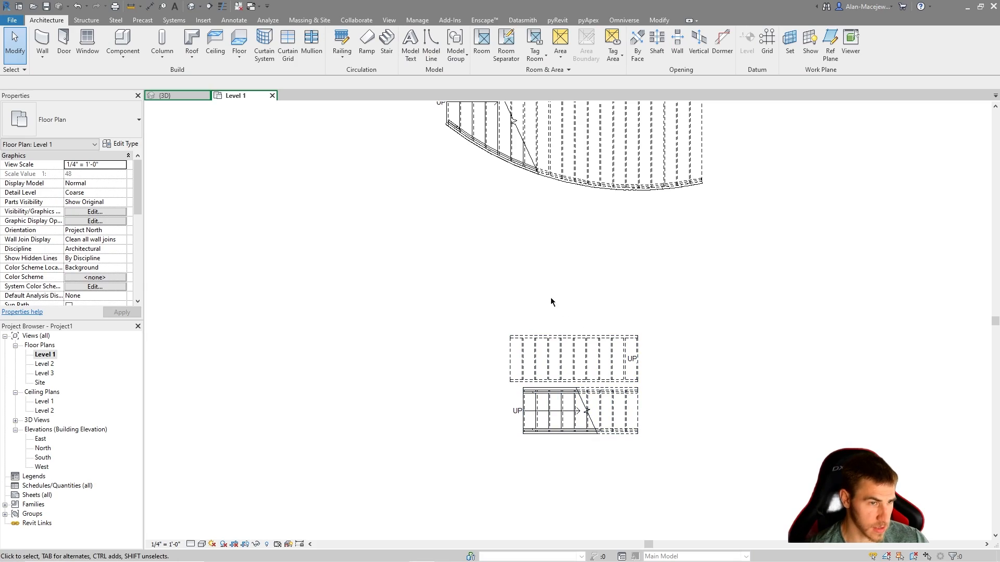
pyautogui.click(165, 95)
pyautogui.keyDown('shift'); pyautogui.moveTo(343, 346); pyautogui.dragTo(501, 366, button='middle'); pyautogui.keyUp('shift')
pyautogui.scroll(3, 458, 339)
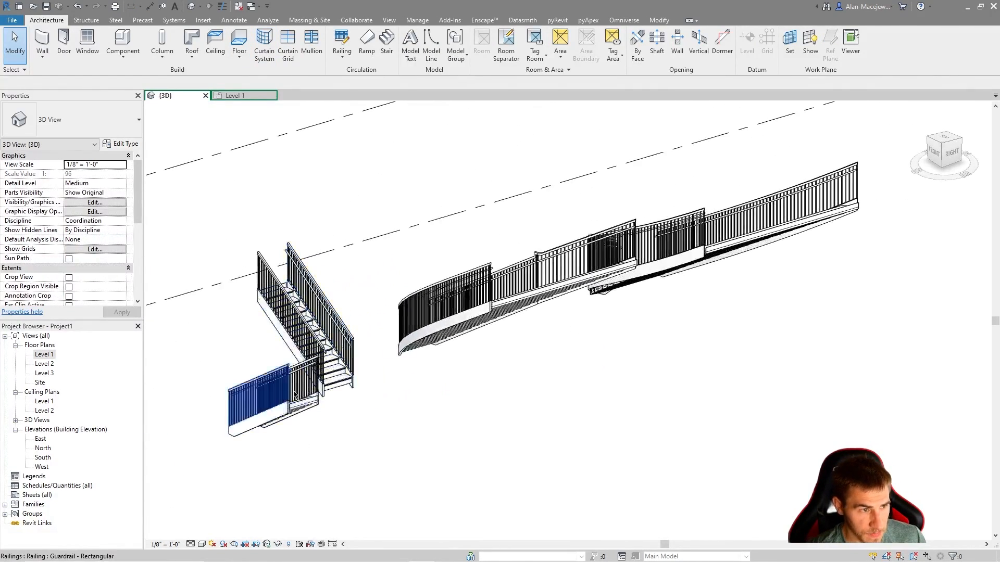
# Step: Edit the two-run stair in the Level 1 plan, add a landing connecting its runs, and finish the stair
pyautogui.click(263, 96)
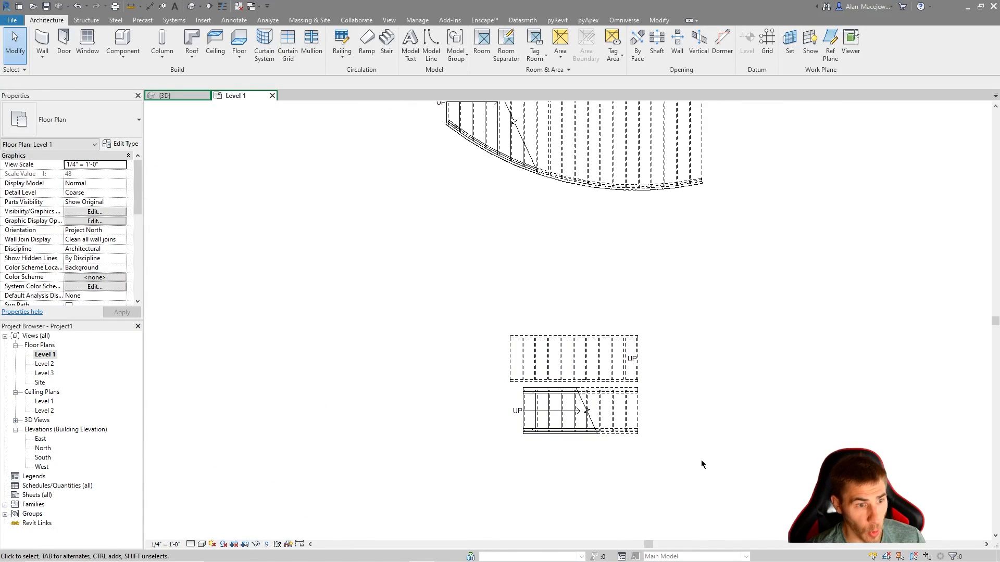
pyautogui.click(562, 389)
pyautogui.click(418, 49)
pyautogui.click(451, 46)
pyautogui.click(561, 404)
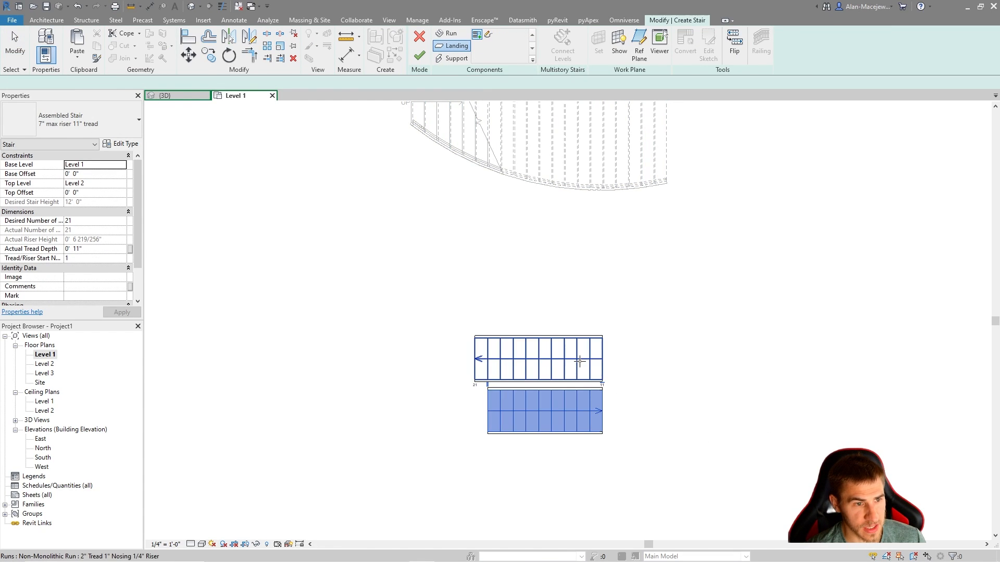
pyautogui.click(580, 358)
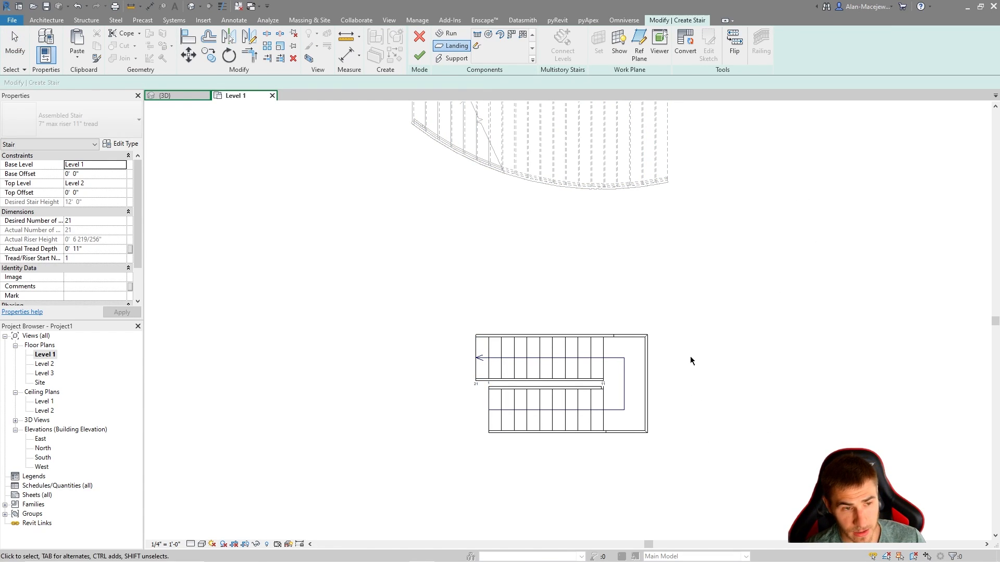
pyautogui.press('Escape')
pyautogui.moveTo(696, 357); pyautogui.dragTo(687, 351, button='middle')
pyautogui.click(419, 57)
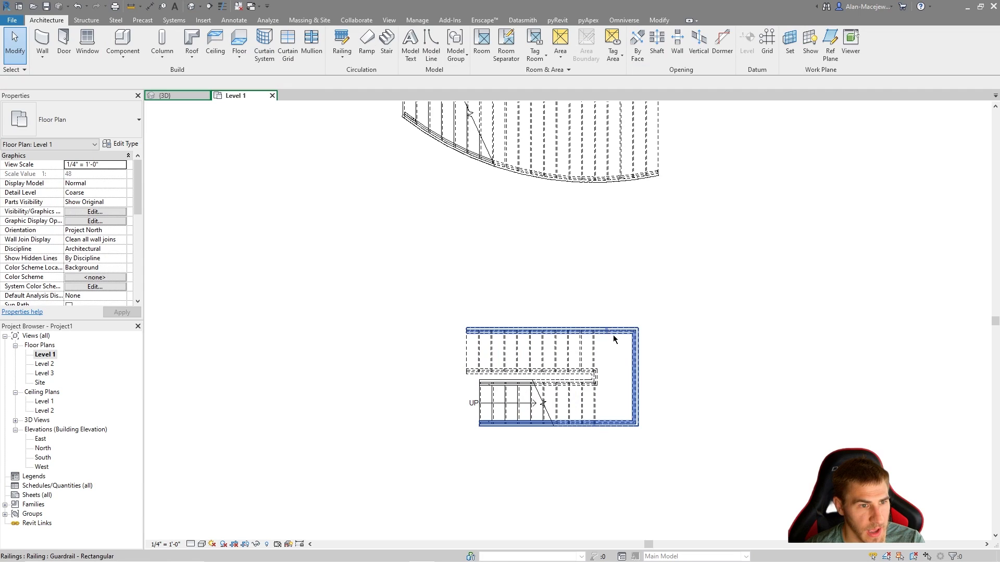
# Step: Open the two-run stair for editing in the Level 1 plan and select its landing
pyautogui.click(595, 351)
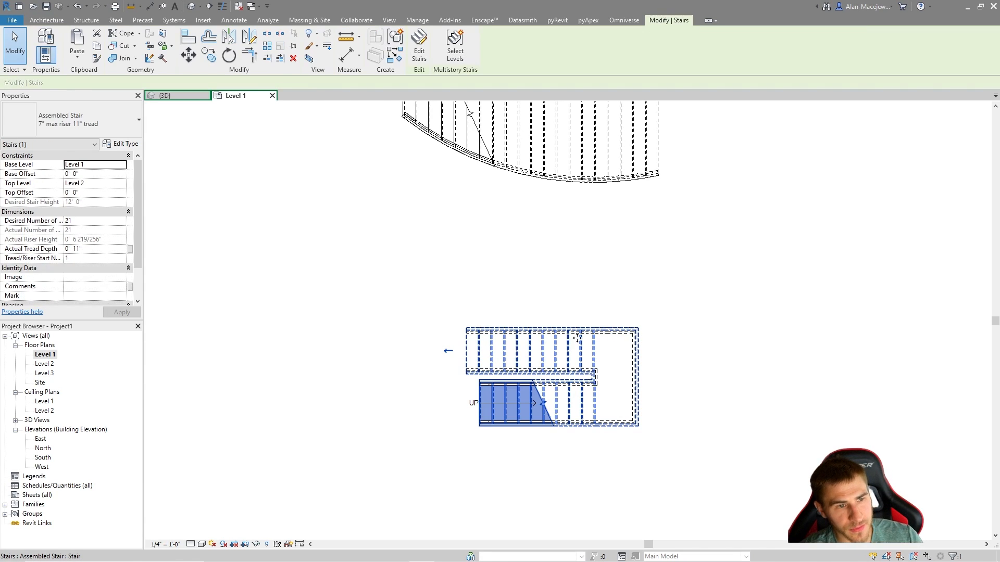
pyautogui.click(419, 46)
pyautogui.press('Tab')
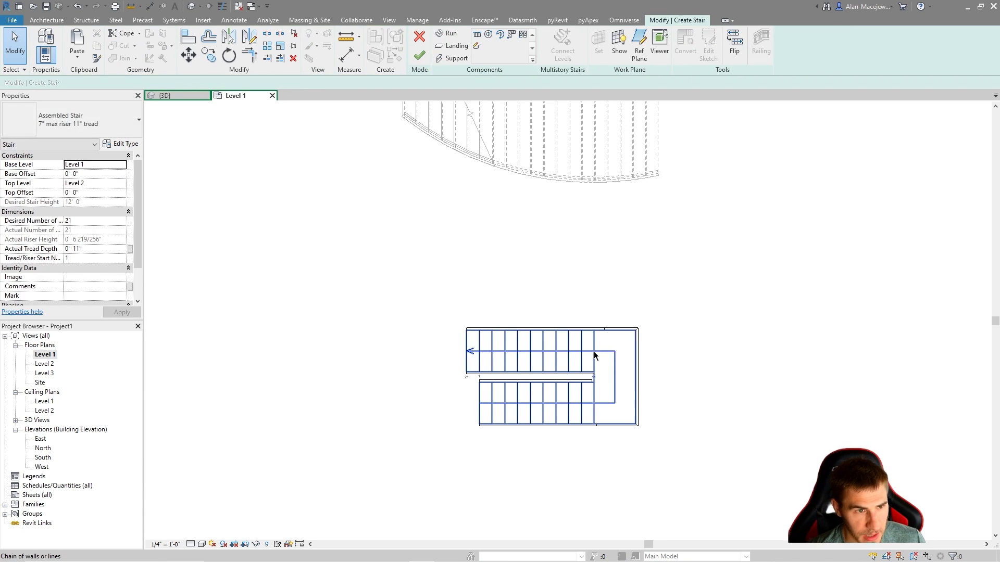
pyautogui.click(596, 355)
pyautogui.click(720, 355)
pyautogui.click(614, 380)
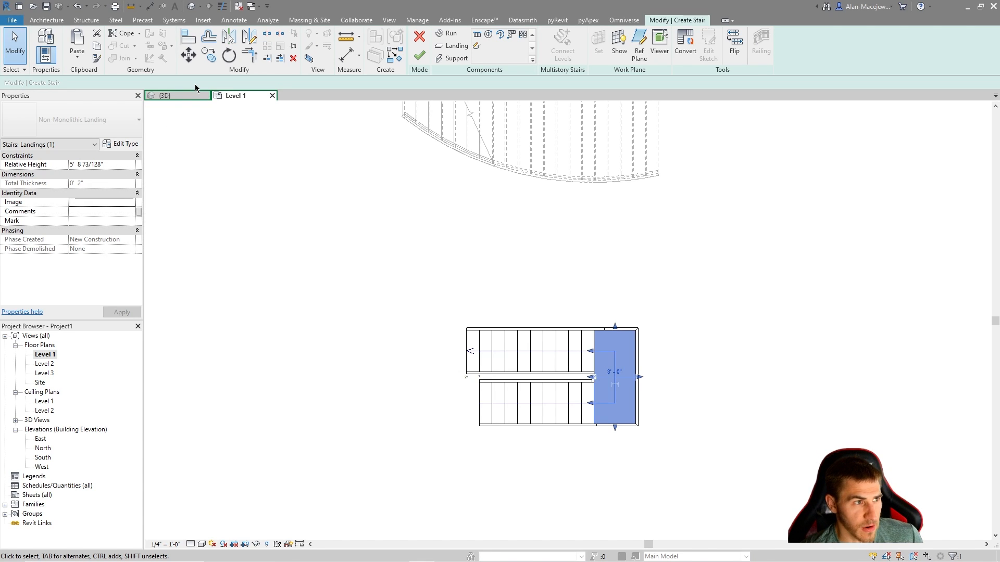
# Step: Examine the landing and its relative height in the 3D view, and finish the stair without changing it
pyautogui.click(204, 95)
pyautogui.keyDown('shift'); pyautogui.moveTo(396, 449); pyautogui.dragTo(485, 428, button='middle'); pyautogui.keyUp('shift')
pyautogui.click(72, 165)
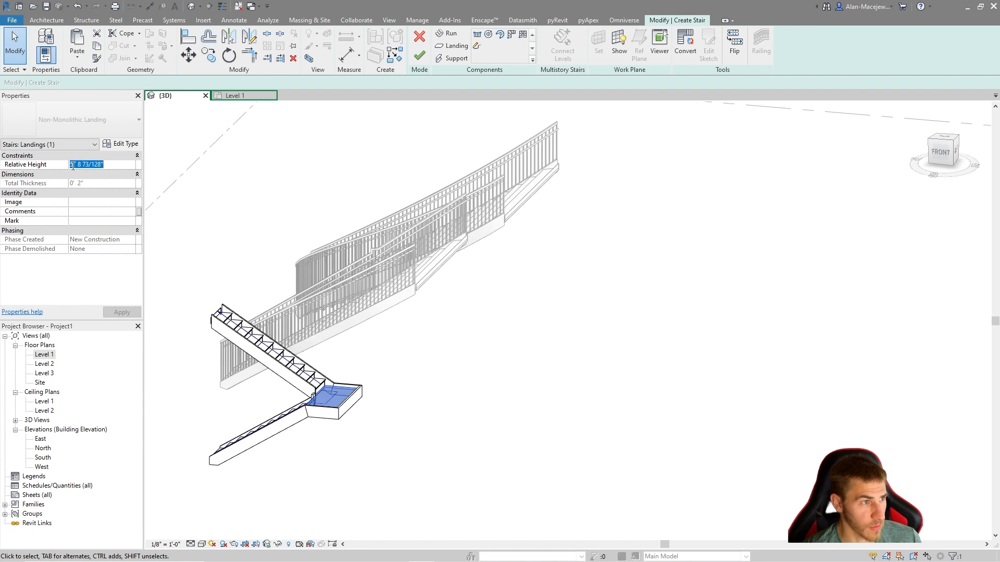
pyautogui.click(485, 353)
pyautogui.keyDown('shift'); pyautogui.moveTo(542, 329); pyautogui.dragTo(545, 353, button='middle'); pyautogui.keyUp('shift')
pyautogui.moveTo(440, 184); pyautogui.dragTo(520, 205, button='middle')
pyautogui.click(419, 39)
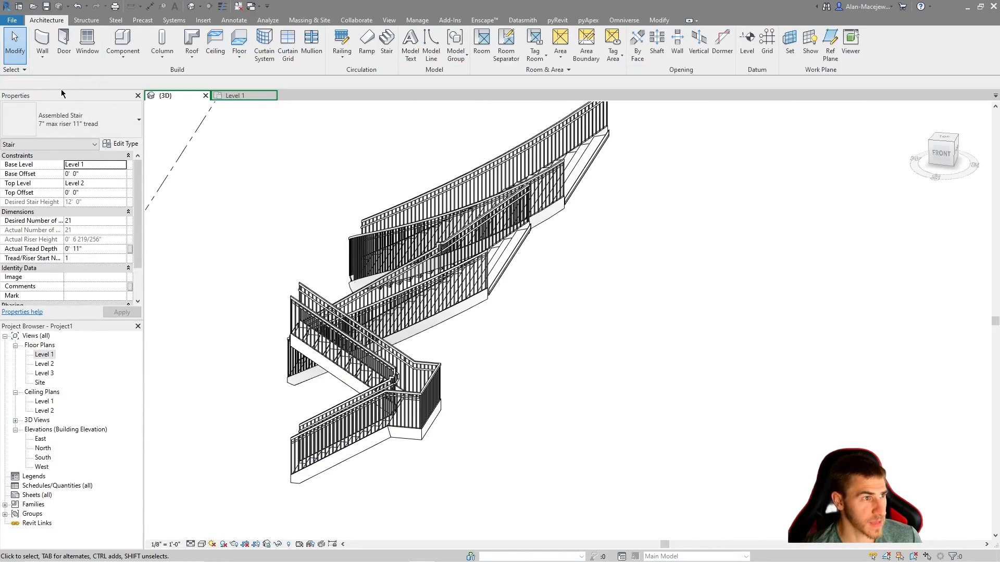
# Step: Start a Generic - 12" floor in the Level 1 plan and sketch a rectangular boundary about 11'-9" long above the landing
pyautogui.click(233, 93)
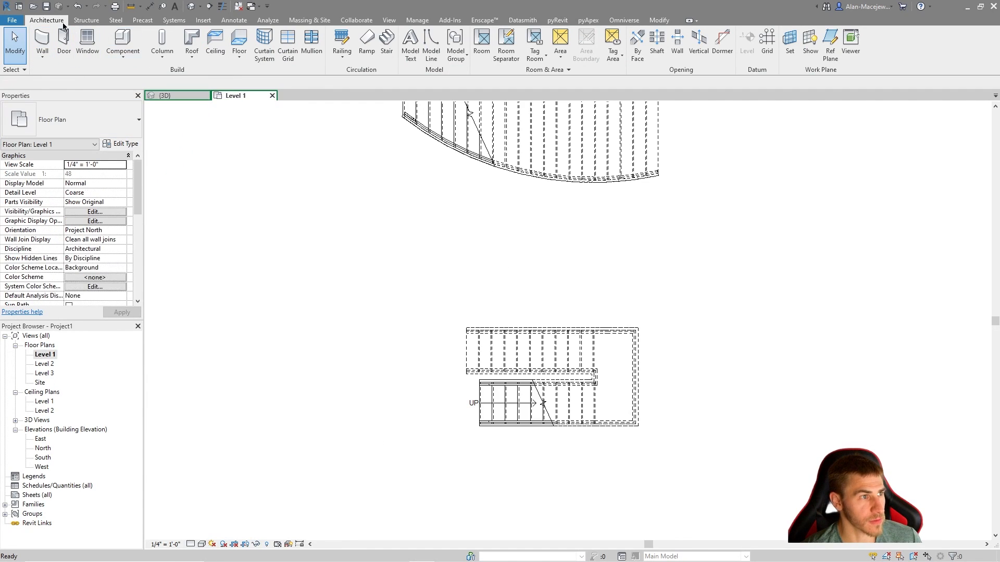
pyautogui.click(237, 37)
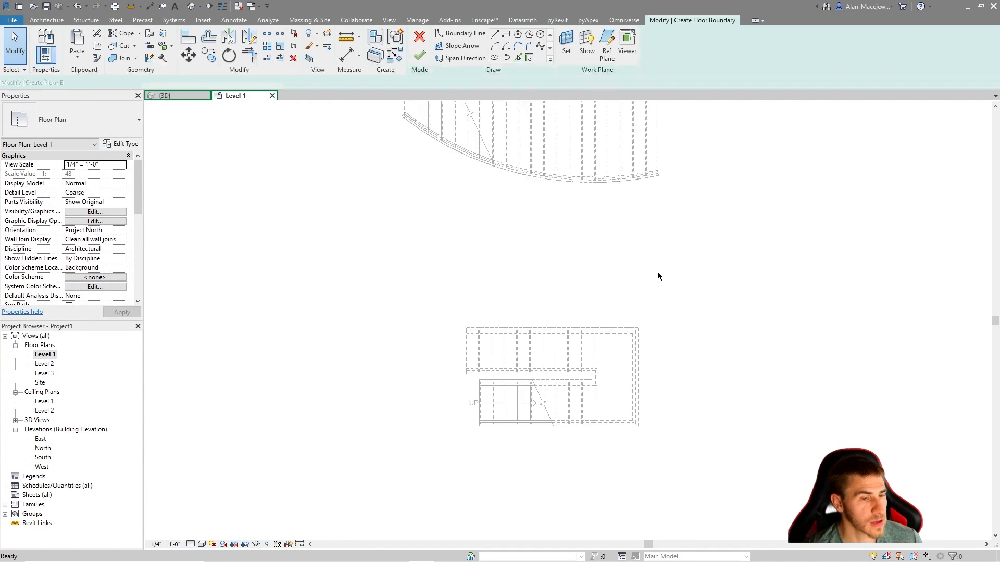
pyautogui.click(511, 34)
pyautogui.scroll(4, 594, 337)
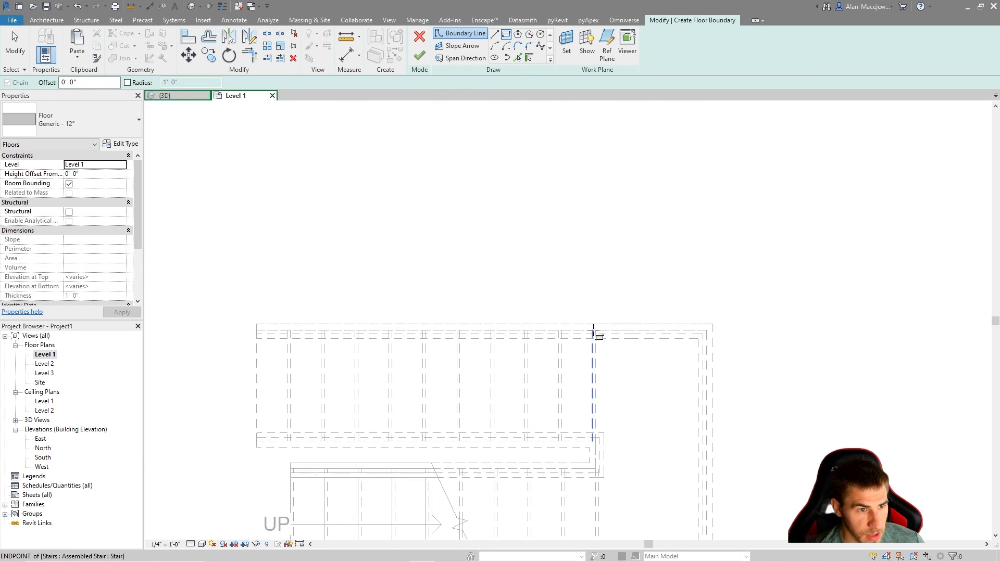
pyautogui.click(595, 363)
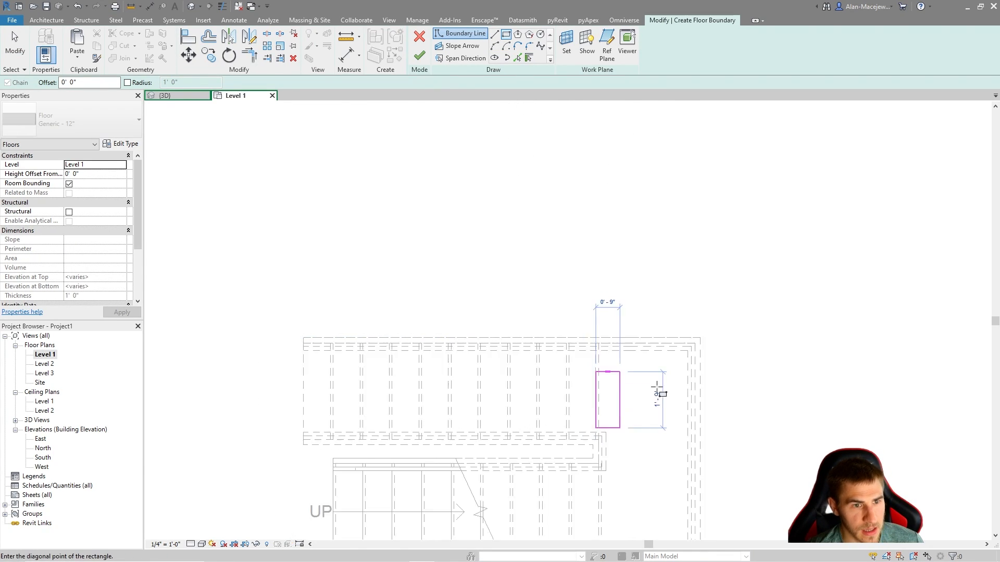
pyautogui.scroll(-2, 622, 417)
pyautogui.click(855, 251)
pyautogui.press('Escape')
pyautogui.press('Escape')
# Step: Raise the floor boundary's lower edge and align it with the outer edge of the stair's upper run
pyautogui.moveTo(688, 389); pyautogui.dragTo(634, 367)
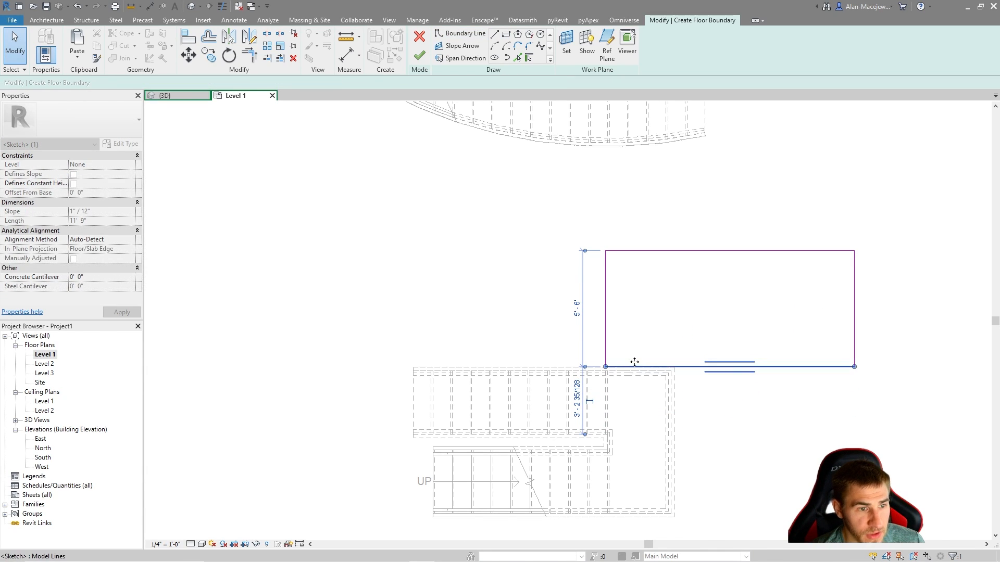
pyautogui.scroll(4, 633, 364)
pyautogui.press('Escape')
pyautogui.scroll(1, 643, 353)
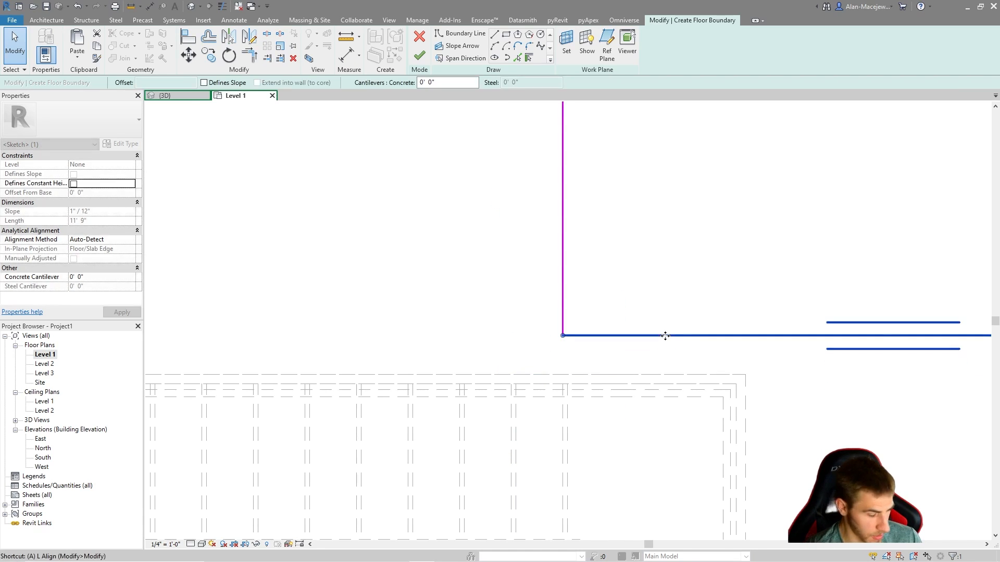
pyautogui.press('a')
pyautogui.press('l')
pyautogui.click(535, 374)
pyautogui.click(625, 336)
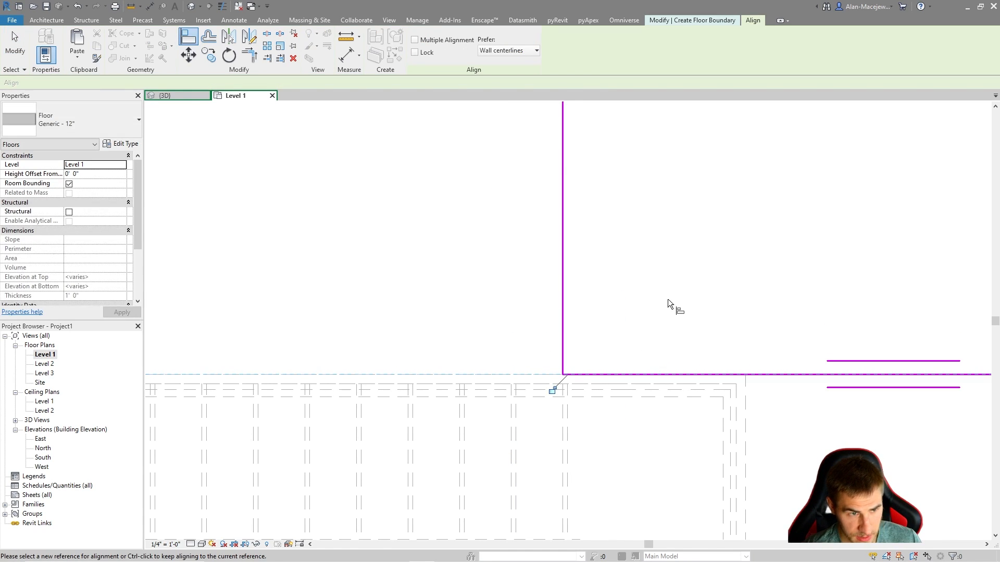
pyautogui.press('Escape')
pyautogui.press('Escape')
# Step: Set the floor's height offset from level to 5' 8 1/2", finish the floor, and view it in 3D
pyautogui.scroll(-3, 497, 290)
pyautogui.scroll(-1, 527, 313)
pyautogui.click(111, 173)
pyautogui.write('5 8 1/2')
pyautogui.press('Return')
pyautogui.click(419, 55)
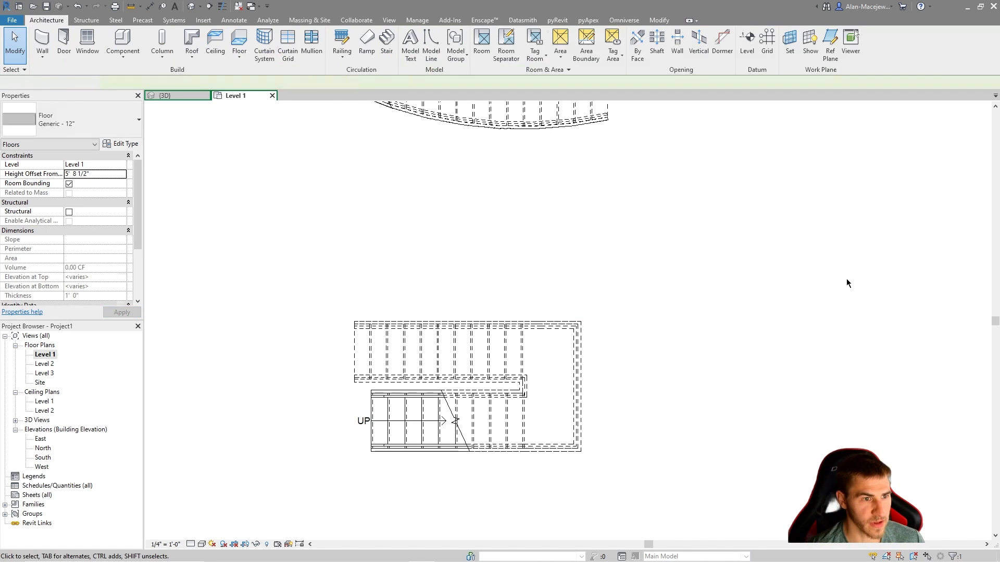
pyautogui.click(165, 95)
pyautogui.keyDown('shift'); pyautogui.moveTo(500, 365); pyautogui.dragTo(220, 118, button='middle'); pyautogui.keyUp('shift')
# Step: Set the cut plane offset in the Level 1 plan's view range to 6' 0"
pyautogui.click(235, 95)
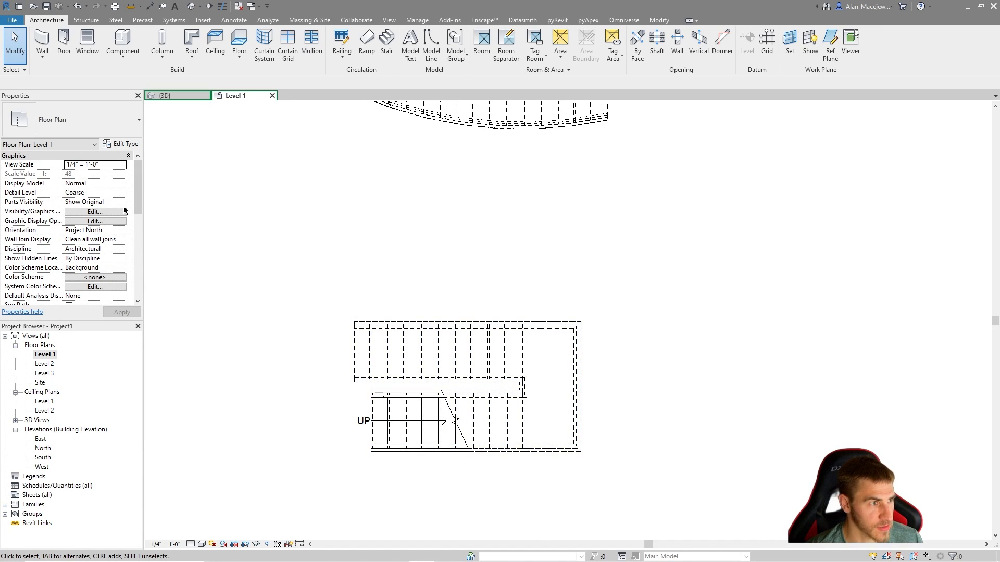
pyautogui.scroll(-1, 204, 235)
pyautogui.scroll(-4, 81, 235)
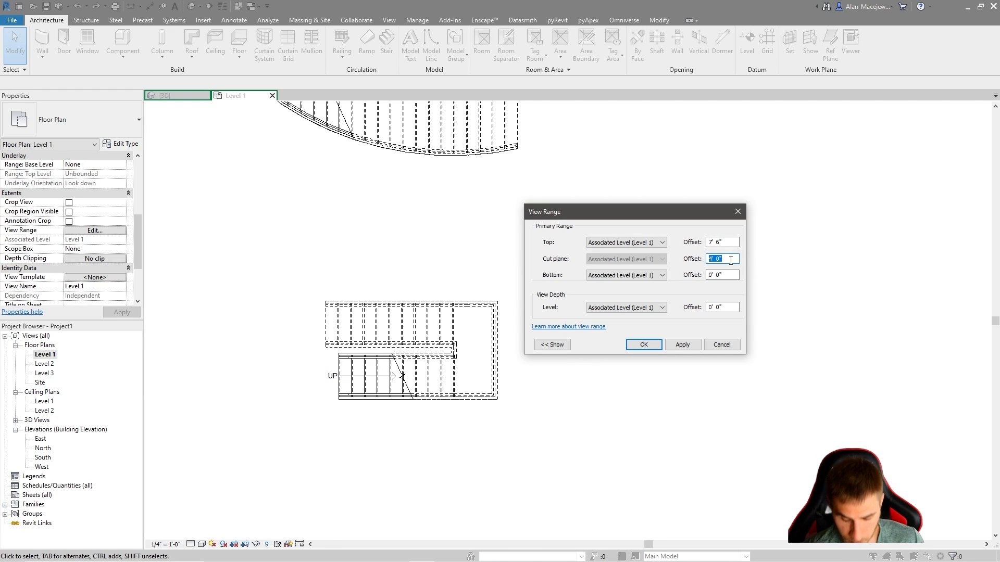
pyautogui.click(683, 344)
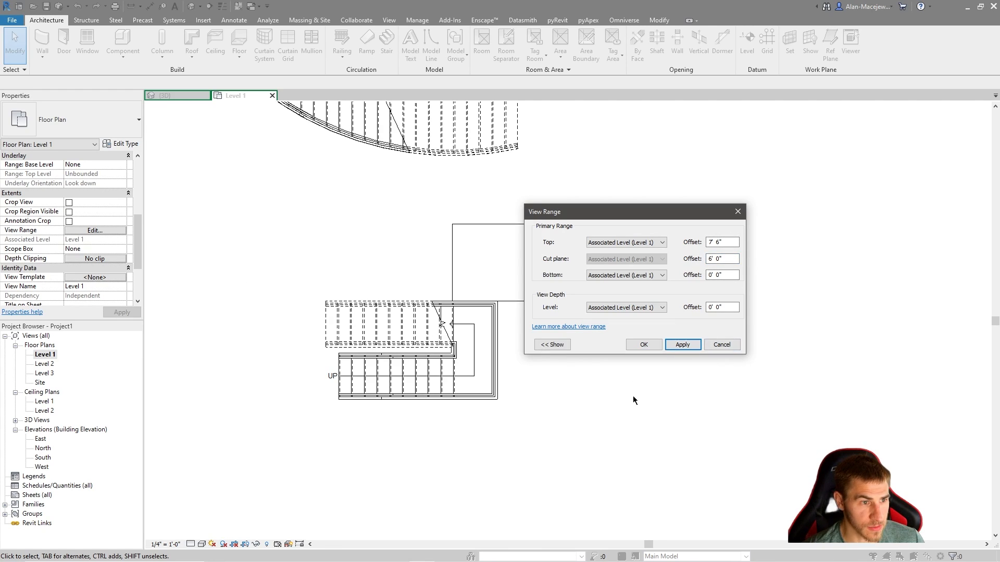
pyautogui.click(646, 345)
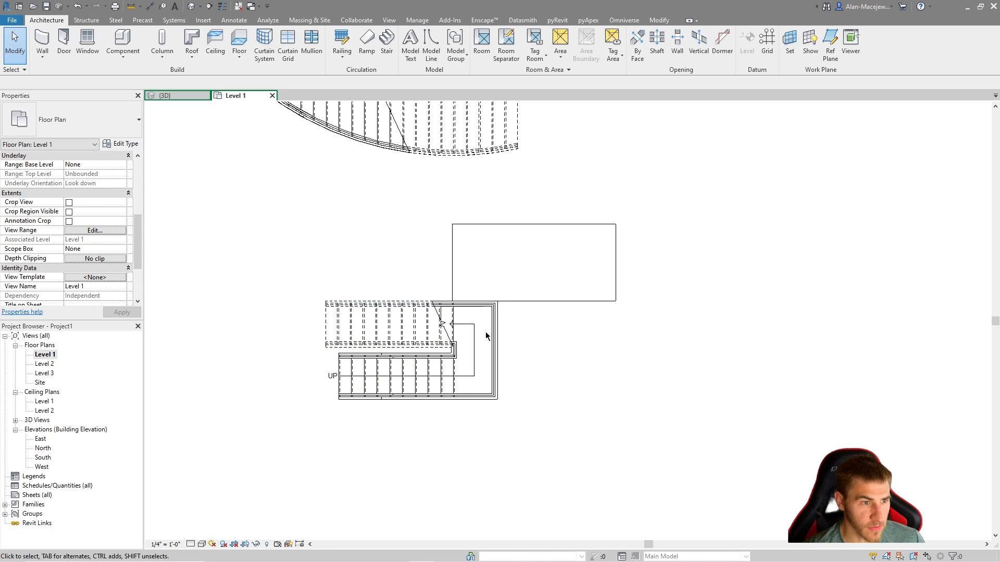
# Step: Start a Generic - 8" wall and set its location line to Finish Face: Exterior
pyautogui.scroll(5, 485, 328)
pyautogui.scroll(-2, 218, 183)
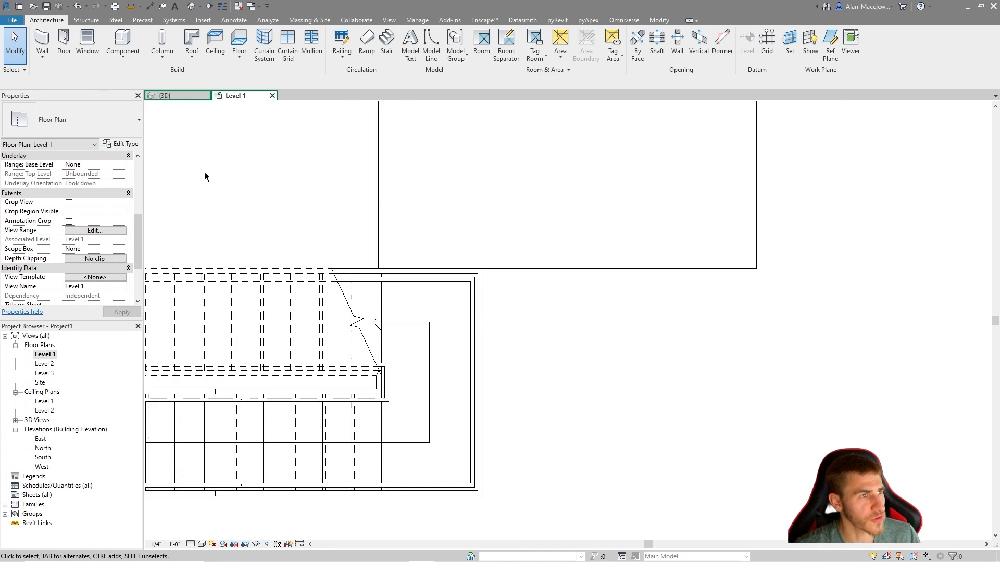
pyautogui.click(42, 43)
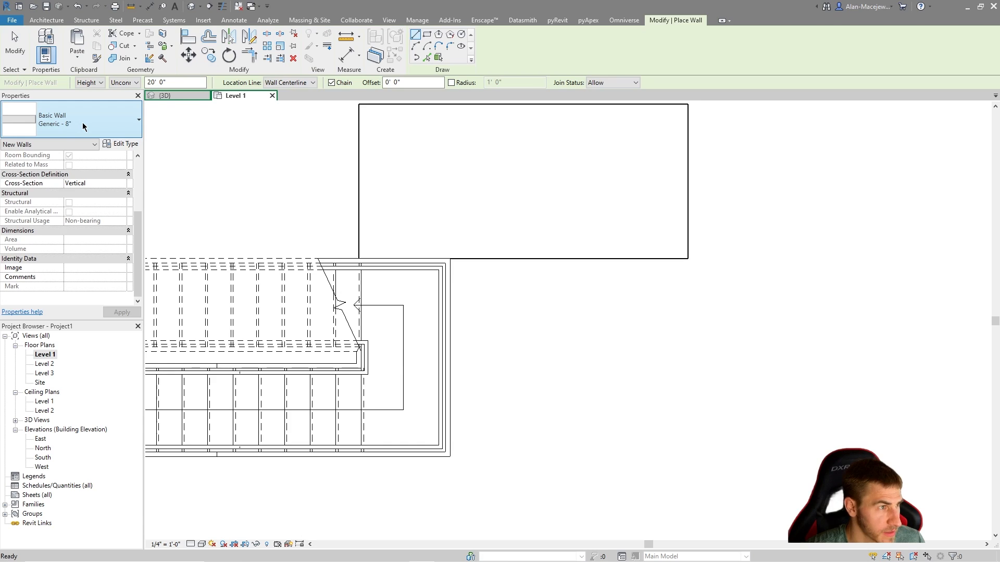
pyautogui.click(358, 257)
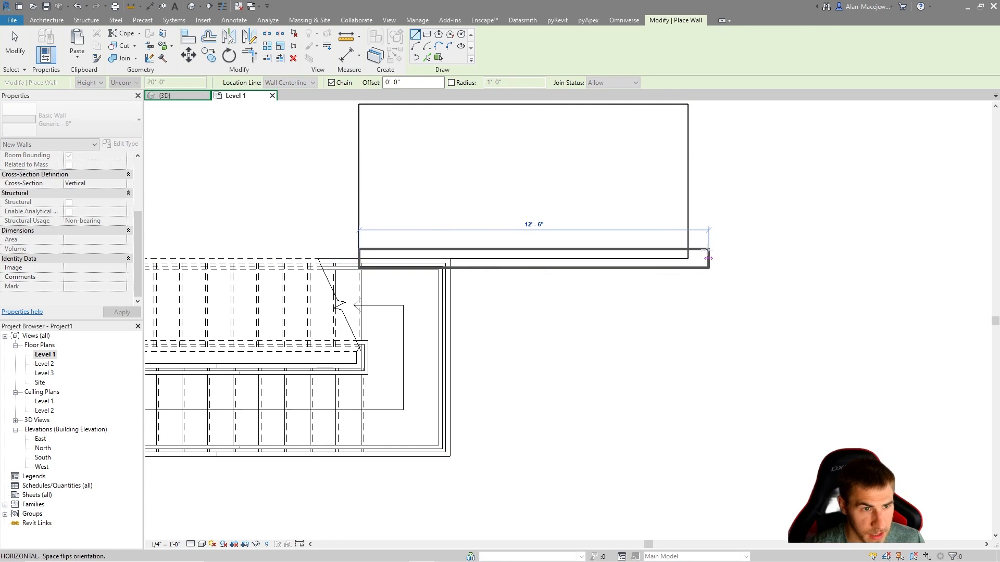
pyautogui.press('Escape')
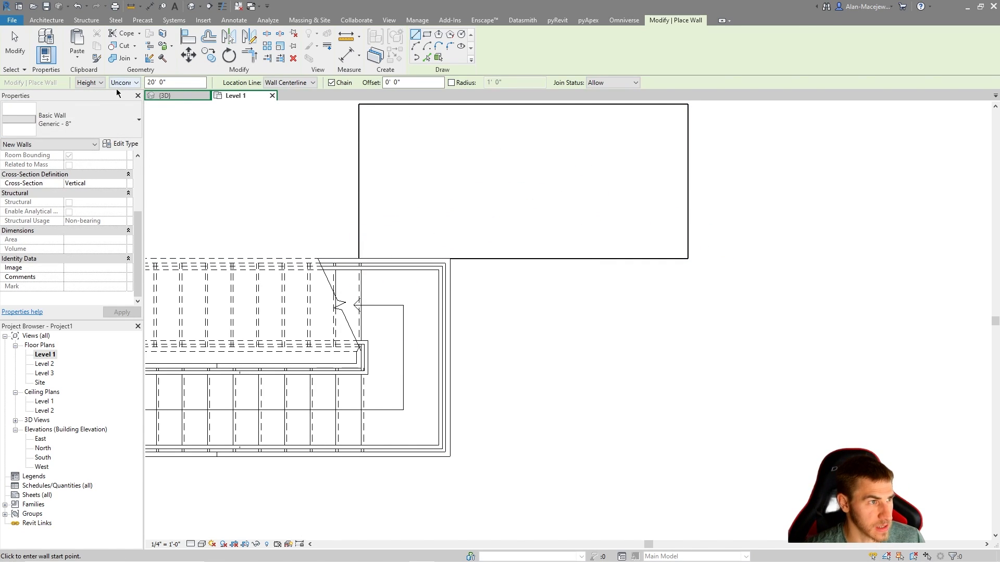
pyautogui.click(124, 85)
pyautogui.click(122, 90)
pyautogui.scroll(4, 99, 190)
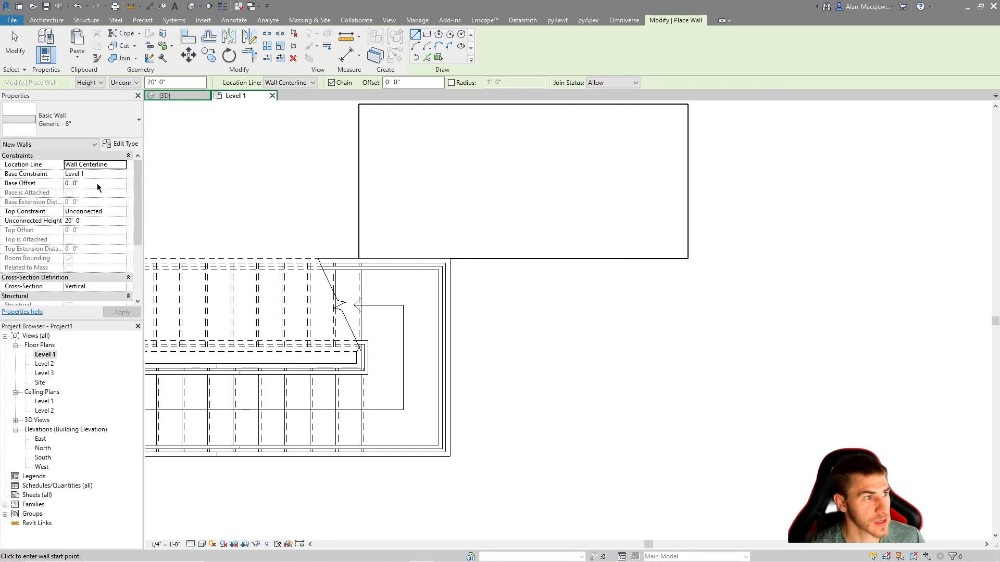
pyautogui.click(125, 166)
pyautogui.click(108, 189)
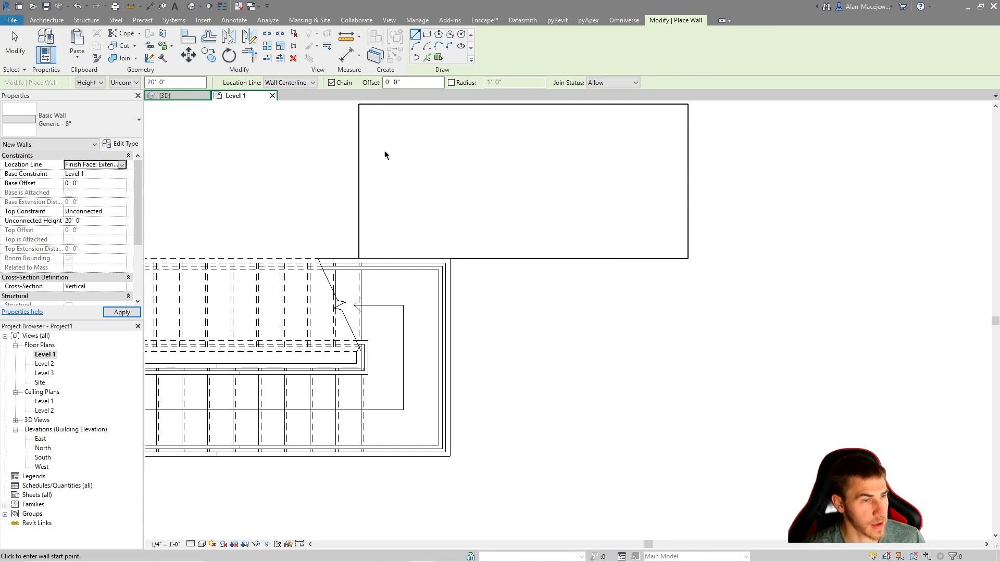
# Step: Draw a rectangle of walls along the outline of the new floor, from its lower-left to its upper-right corner
pyautogui.moveTo(368, 149); pyautogui.dragTo(353, 190, button='middle')
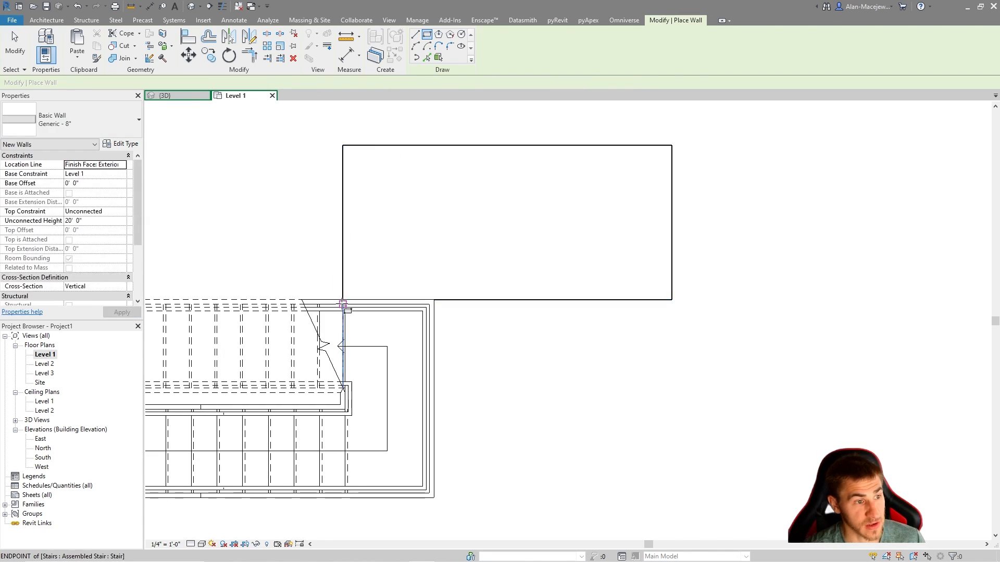
pyautogui.click(343, 299)
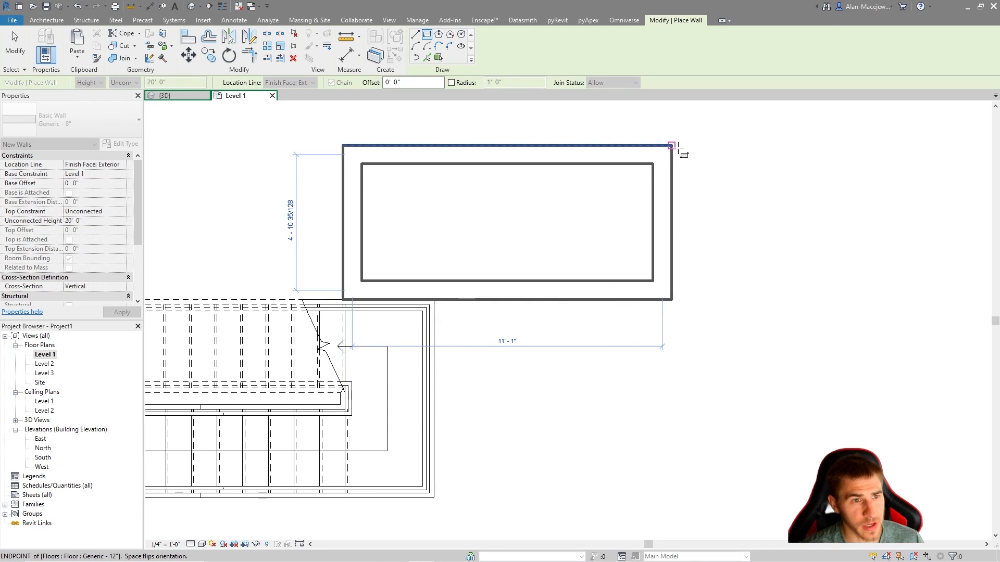
pyautogui.click(672, 150)
pyautogui.press('Escape')
pyautogui.press('Escape')
pyautogui.scroll(-2, 521, 242)
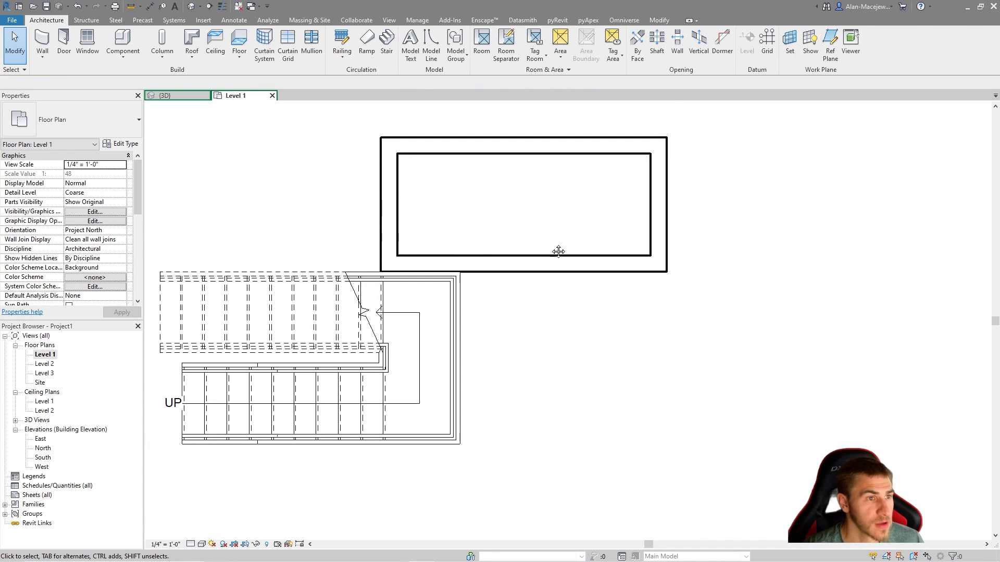
# Step: Try a Single-Flush 30" x 80" door in the wall facing the landing, and undo the placement
pyautogui.moveTo(553, 242); pyautogui.dragTo(533, 272, button='middle')
pyautogui.click(64, 42)
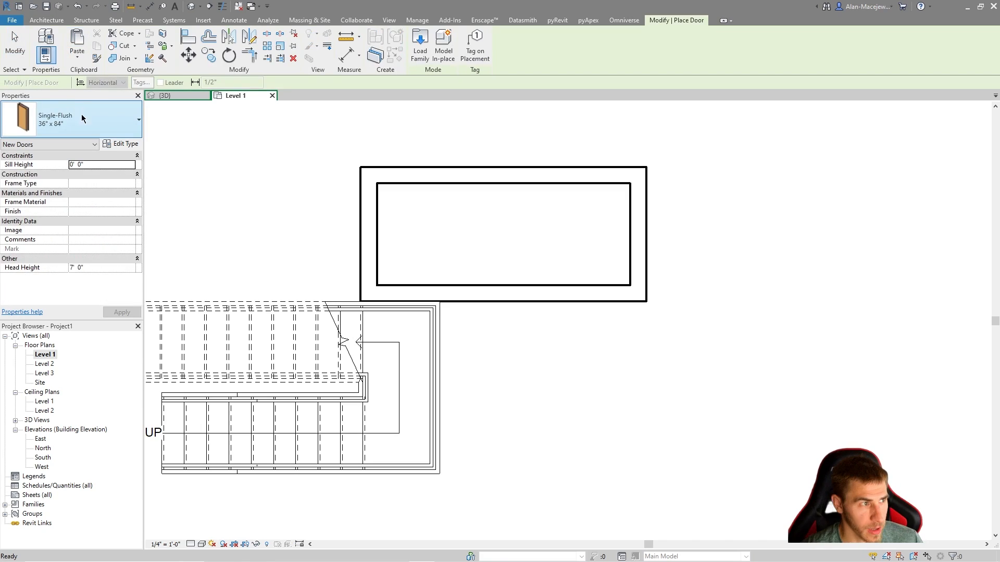
pyautogui.click(83, 125)
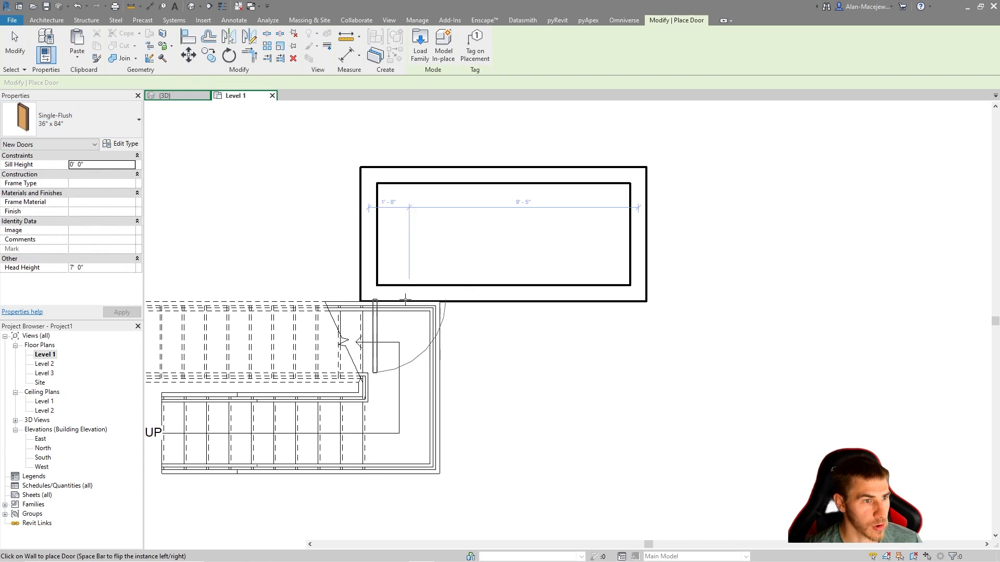
pyautogui.click(78, 120)
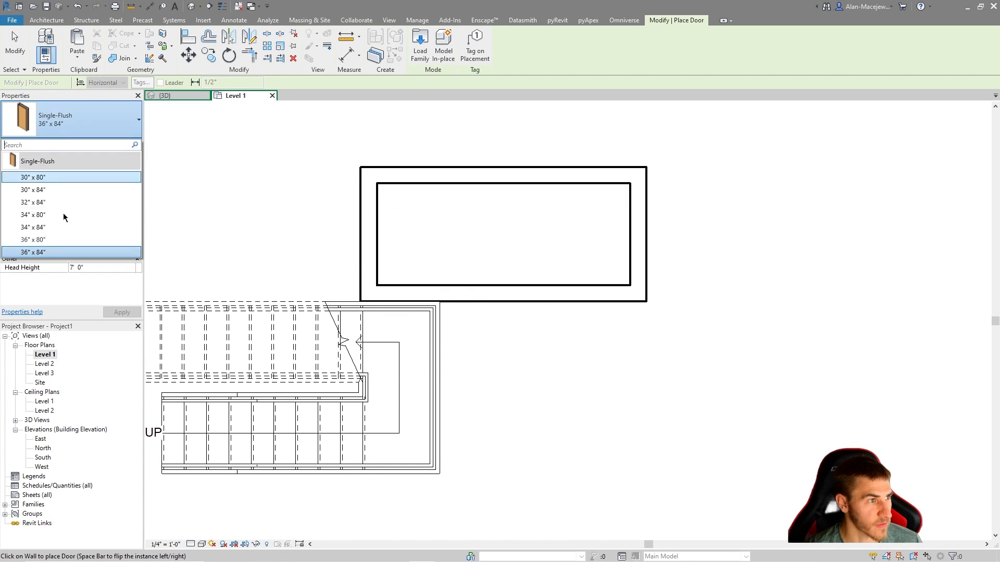
pyautogui.click(64, 175)
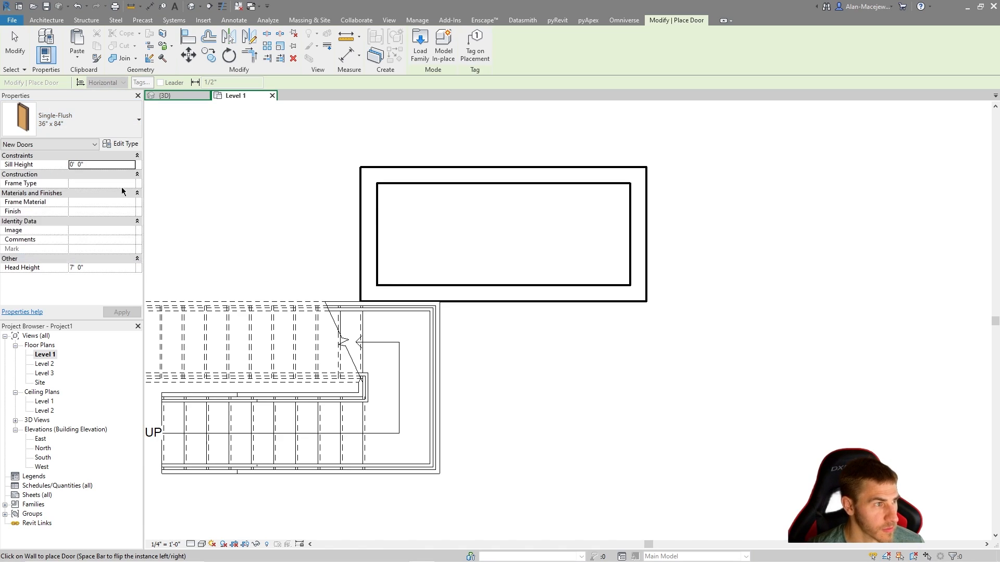
pyautogui.click(402, 295)
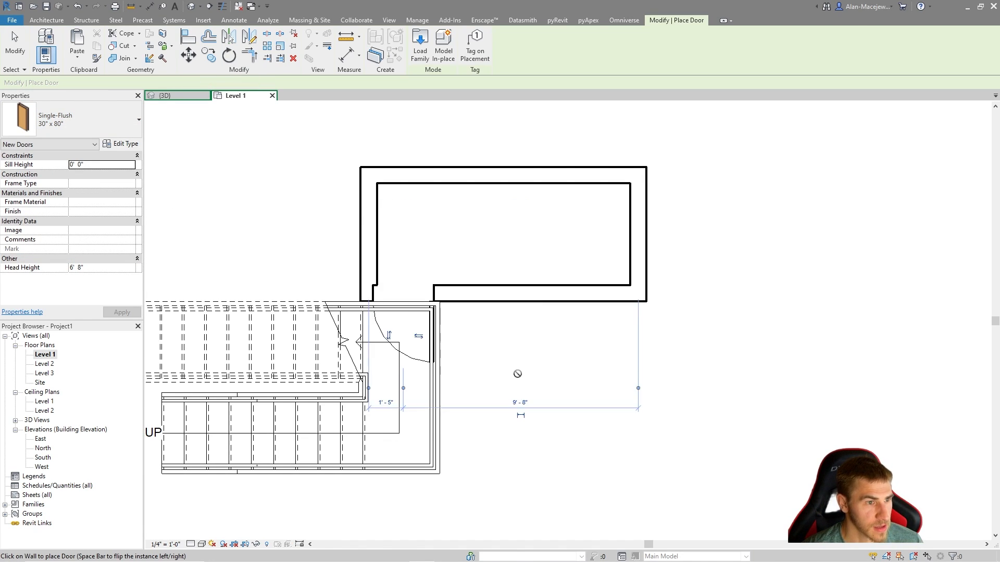
pyautogui.press('Escape')
pyautogui.press('Escape')
pyautogui.hotkey('ctrl', 'z')
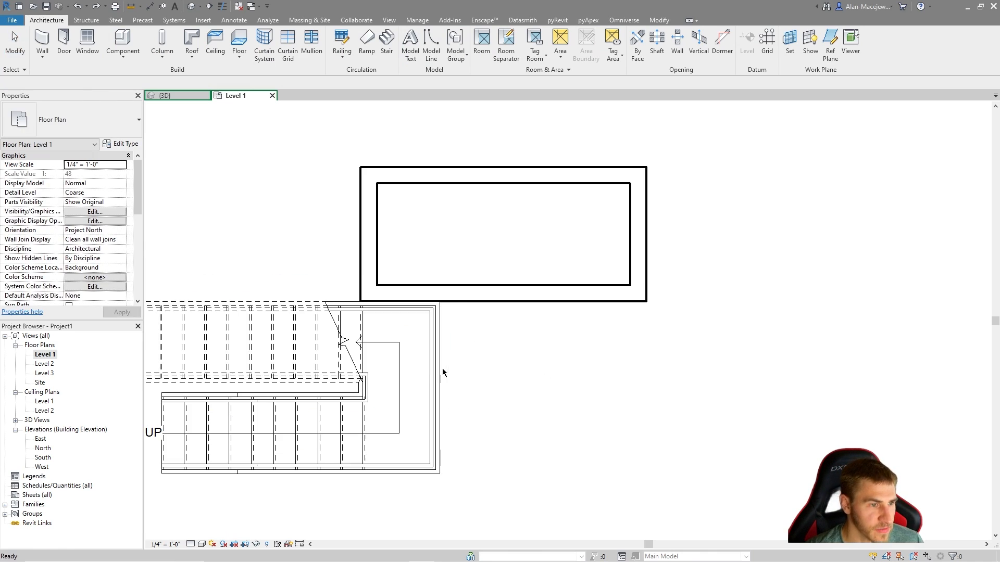
# Step: Edit the two-run stair and set the actual run width of both runs to 4' 6"
pyautogui.click(293, 352)
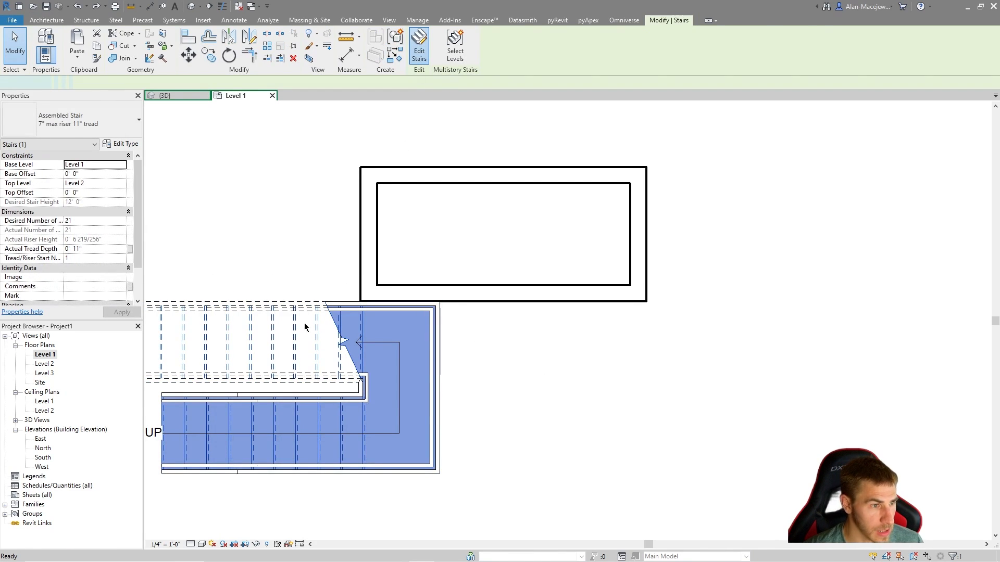
pyautogui.click(307, 341)
pyautogui.keyDown('ctrl'); pyautogui.click(314, 420); pyautogui.keyUp('ctrl')
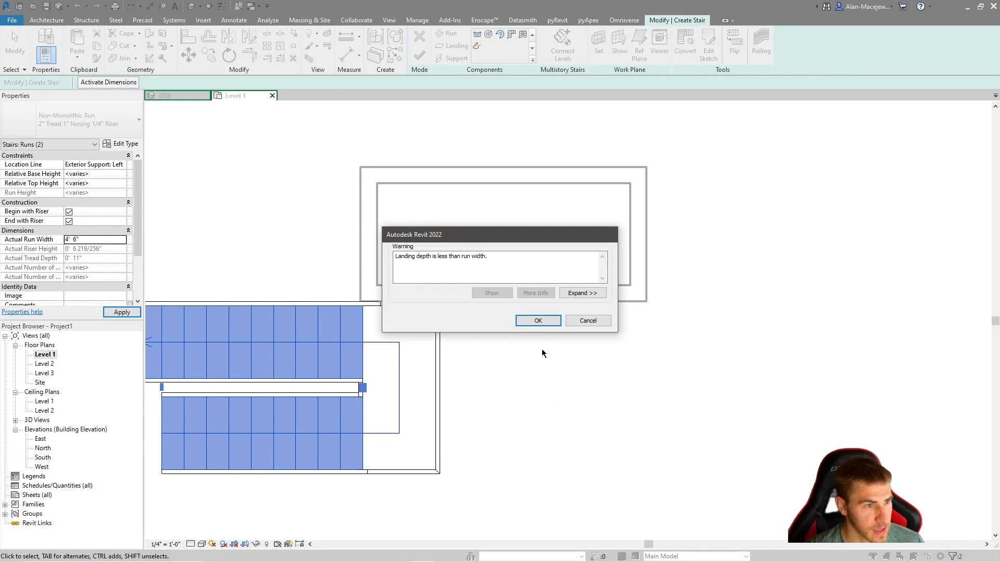
pyautogui.click(538, 319)
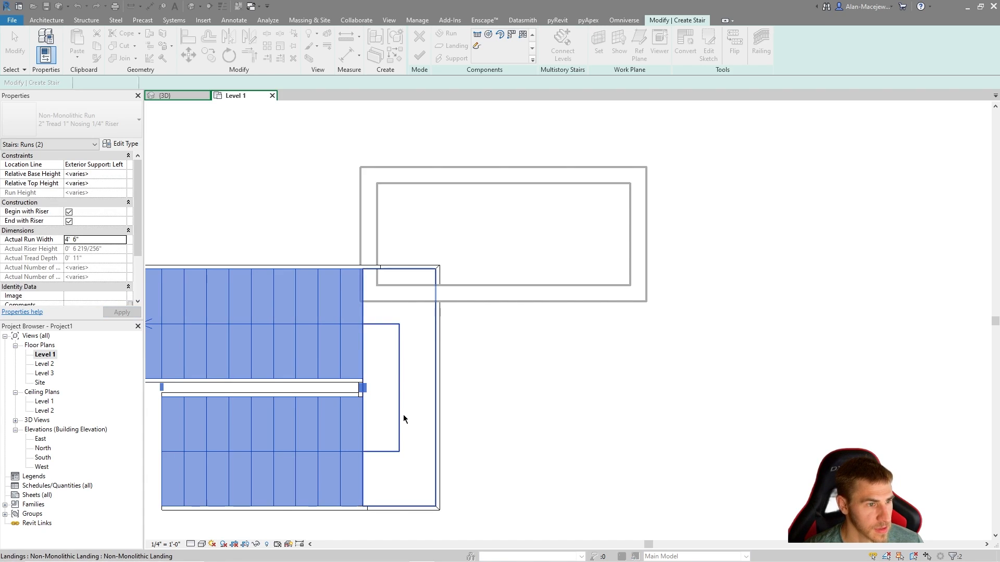
# Step: Set the depth of the stair's landing to 4' 6" and finish the stair edit
pyautogui.click(406, 406)
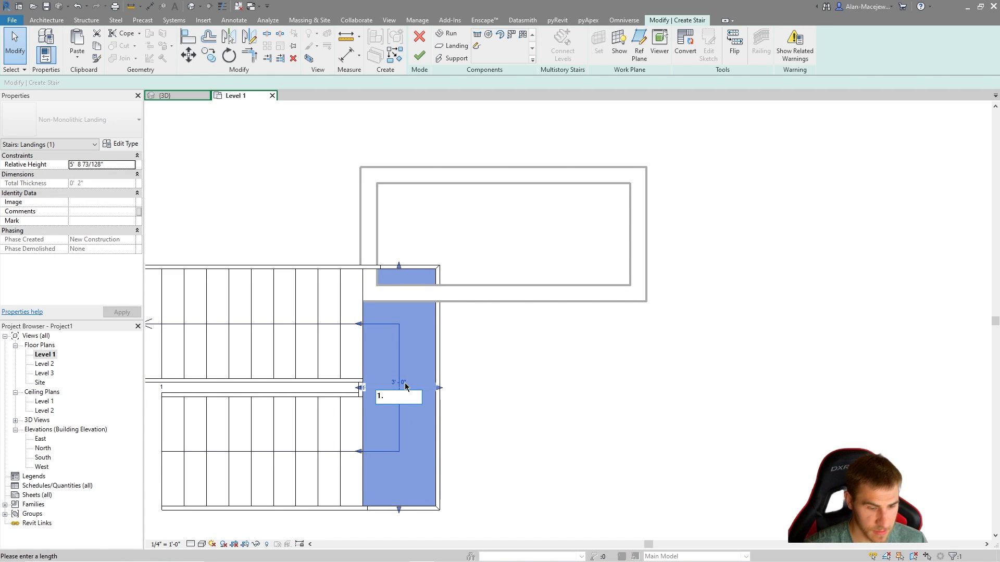
pyautogui.press('Return')
pyautogui.click(717, 404)
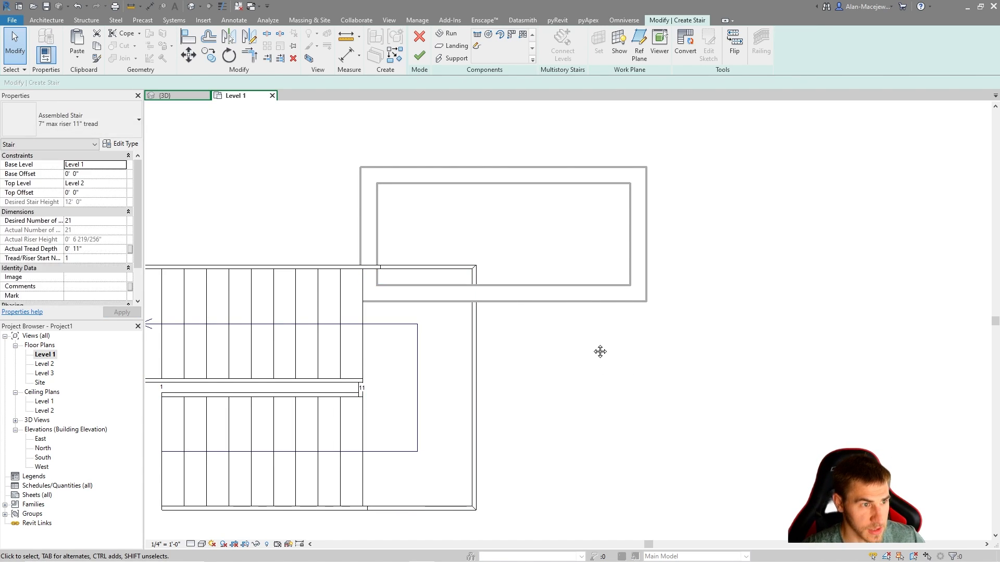
pyautogui.click(412, 57)
# Step: Move the room's walls and floor up from their lower-left corner so the wall face meets the outer edge of the stair
pyautogui.moveTo(736, 239); pyautogui.dragTo(629, 328)
pyautogui.keyDown('ctrl'); pyautogui.moveTo(739, 151); pyautogui.dragTo(516, 208); pyautogui.keyUp('ctrl')
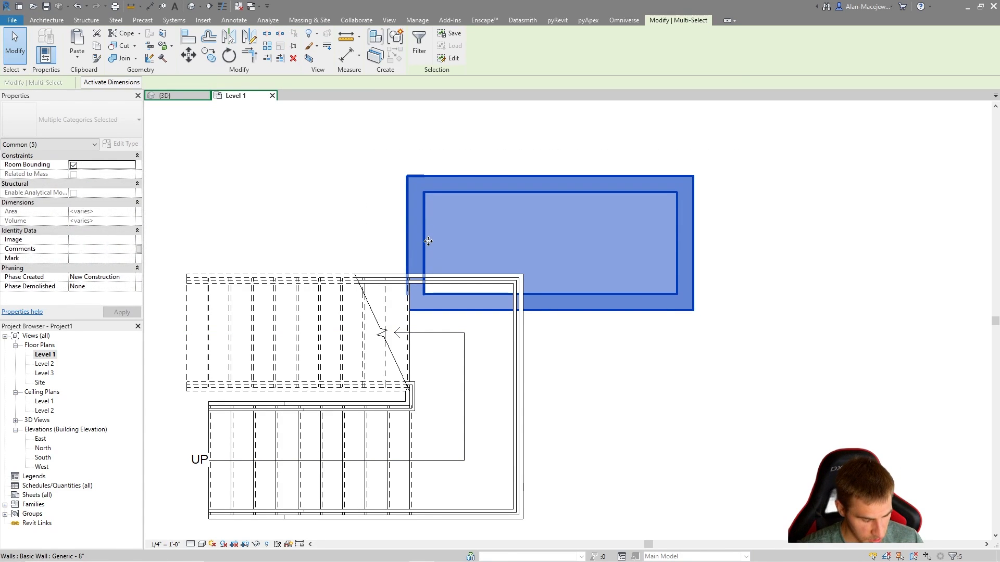
pyautogui.scroll(3, 424, 289)
pyautogui.scroll(1, 424, 289)
pyautogui.press('m')
pyautogui.press('v')
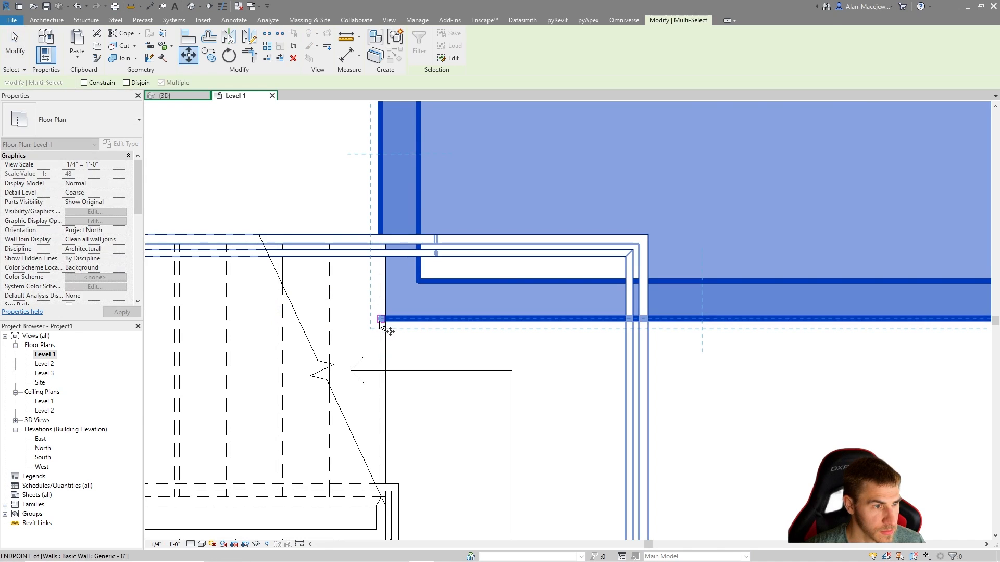
pyautogui.click(381, 319)
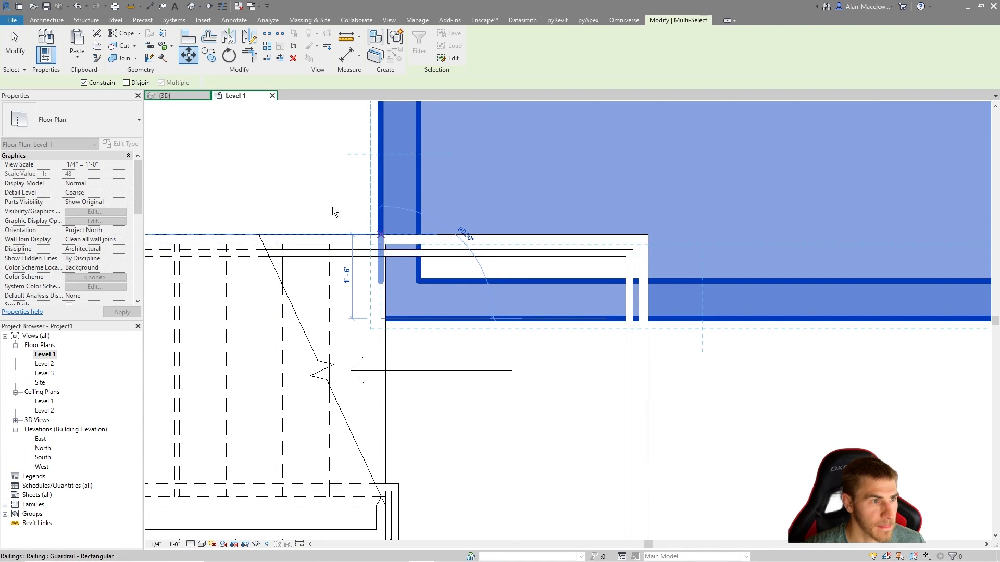
pyautogui.click(340, 213)
pyautogui.press('Escape')
pyautogui.scroll(-3, 395, 292)
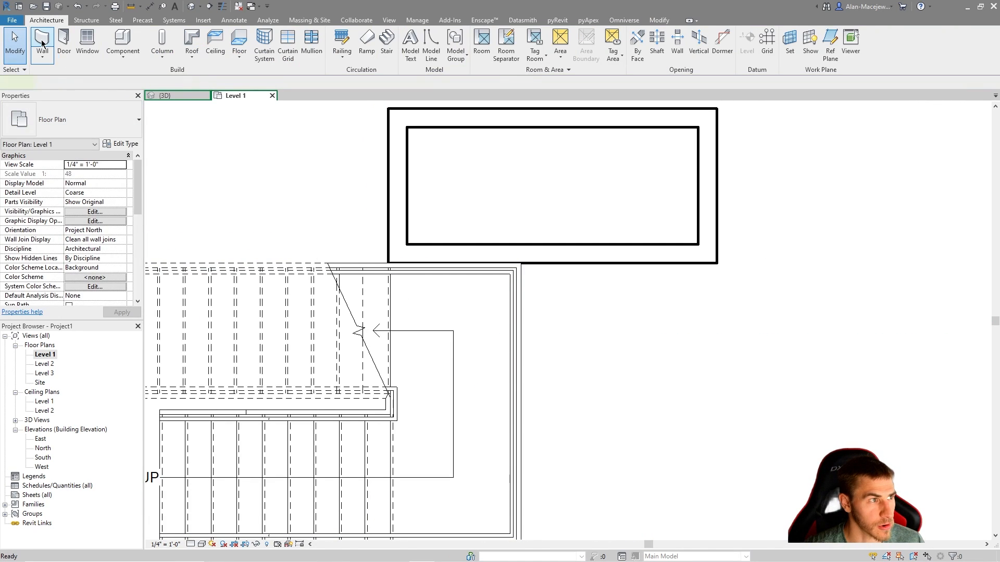
# Step: Place a Single-Flush 30" x 80" door in the room wall facing the landing, swinging out over the landing
pyautogui.click(64, 42)
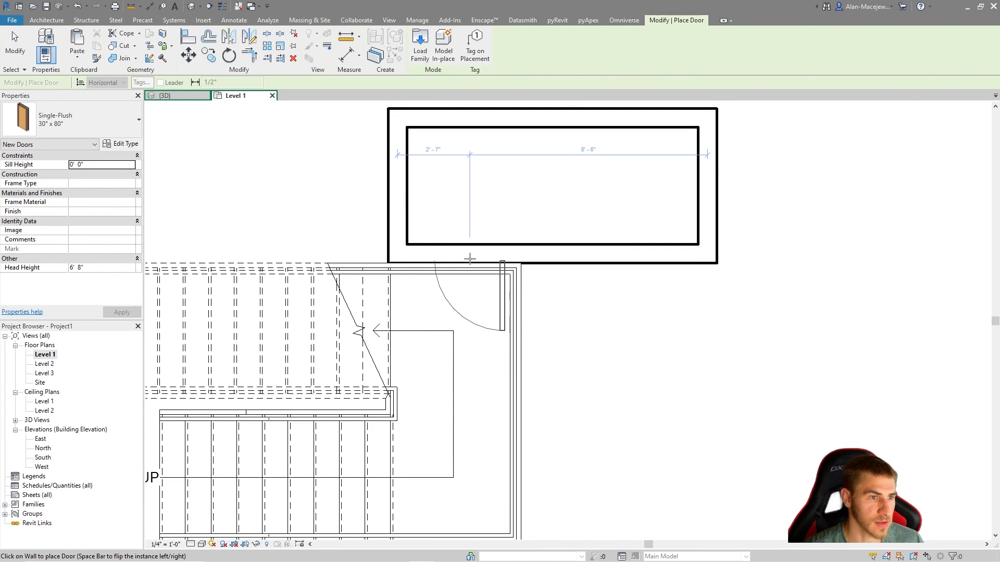
pyautogui.click(472, 253)
pyautogui.press('Escape')
pyautogui.press('Escape')
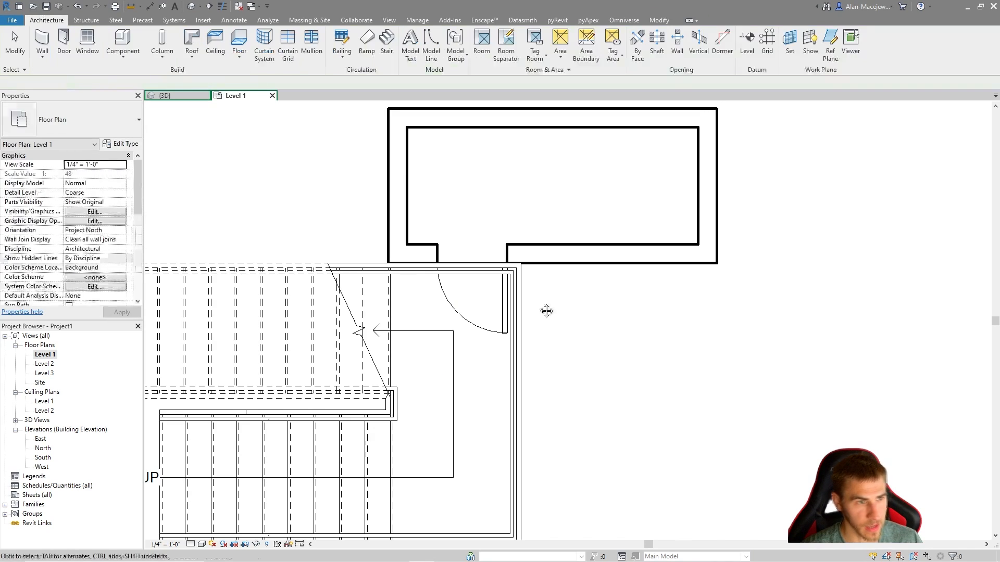
# Step: In the 3D view, raise the new door to the landing by setting its sill height to 5' 8"
pyautogui.click(185, 96)
pyautogui.keyDown('shift'); pyautogui.moveTo(513, 317); pyautogui.dragTo(578, 268, button='middle'); pyautogui.keyUp('shift')
pyautogui.click(462, 426)
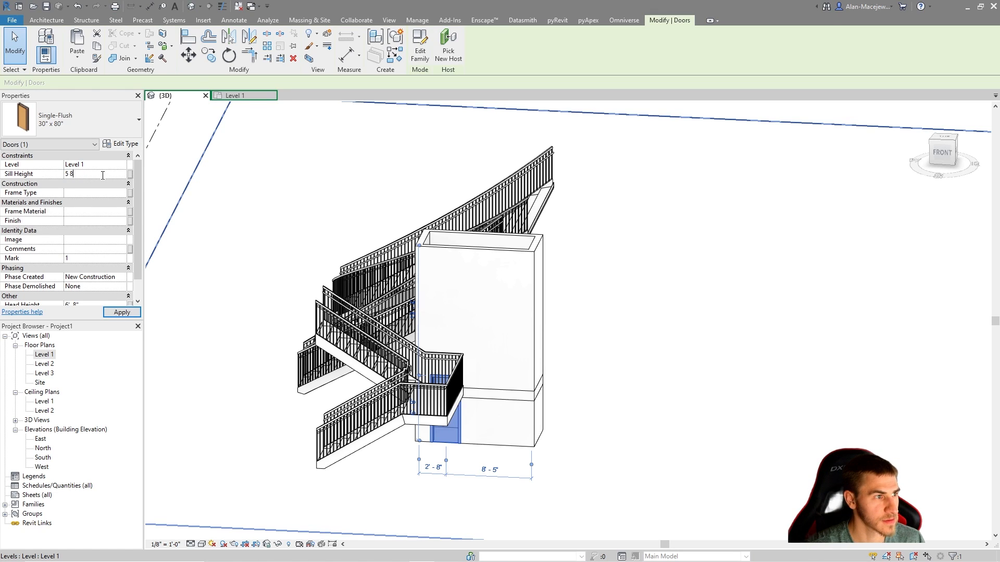
pyautogui.click(634, 287)
# Step: Delete the outer and inner railings of the two-run stair beside the room
pyautogui.click(425, 358)
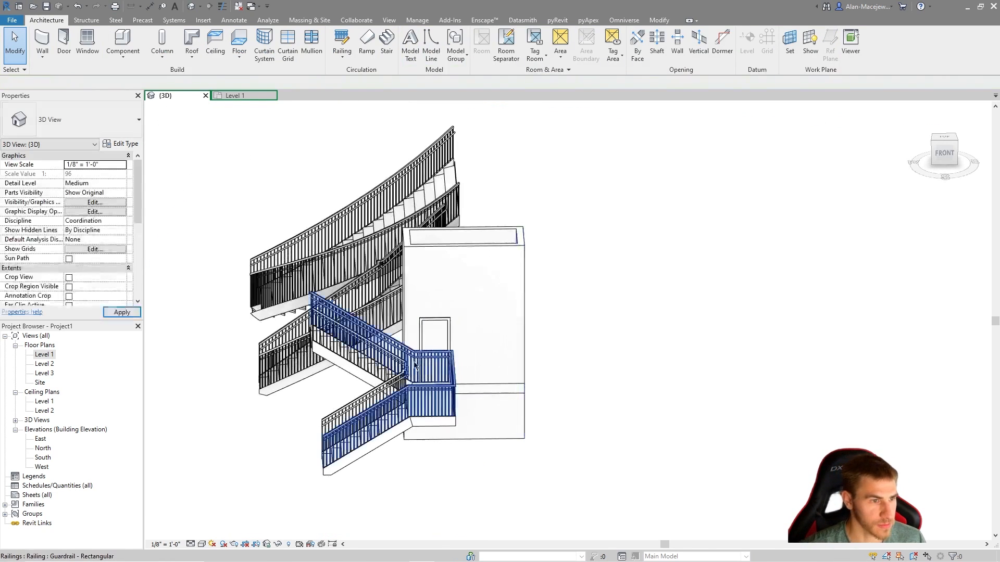
pyautogui.scroll(5, 424, 358)
pyautogui.press('Delete')
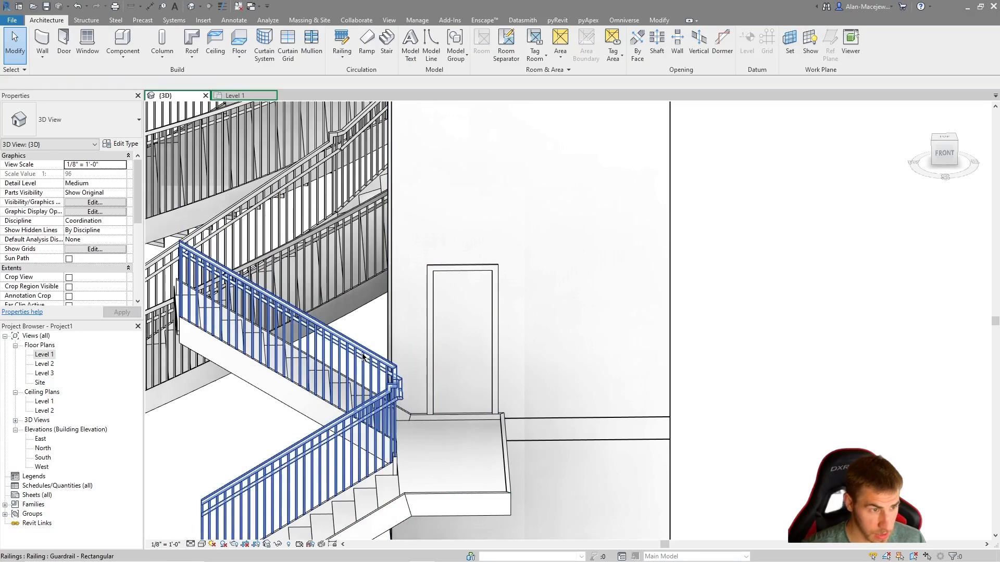
pyautogui.click(363, 355)
pyautogui.press('Delete')
pyautogui.scroll(-3, 508, 325)
pyautogui.keyDown('shift'); pyautogui.moveTo(515, 326); pyautogui.dragTo(542, 364, button='middle'); pyautogui.keyUp('shift')
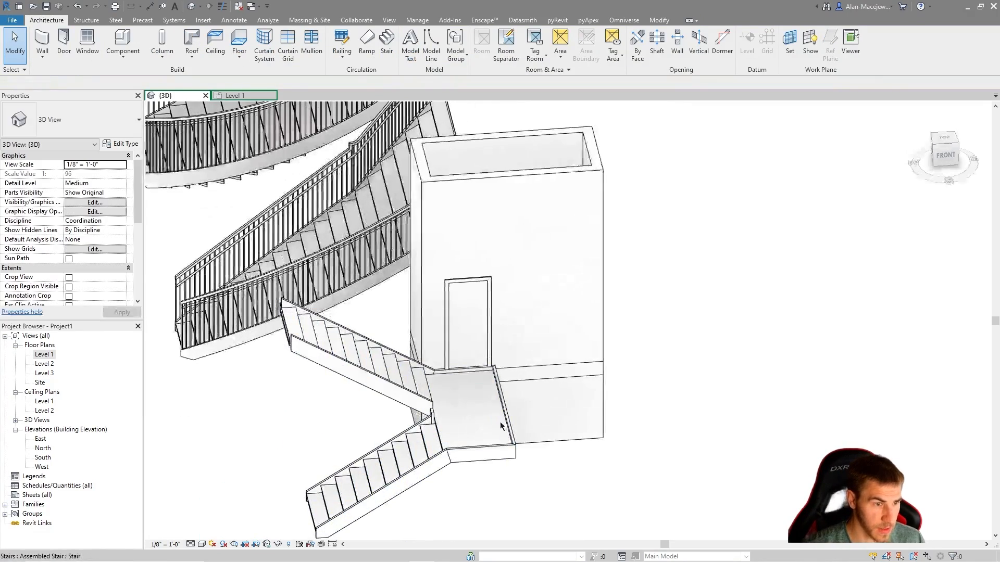
# Step: Edit the two-run stair, delete the stringer support across the doorway, and finish the edit
pyautogui.click(504, 424)
pyautogui.keyDown('shift'); pyautogui.moveTo(609, 428); pyautogui.dragTo(564, 415, button='middle'); pyautogui.keyUp('shift')
pyautogui.scroll(3, 495, 344)
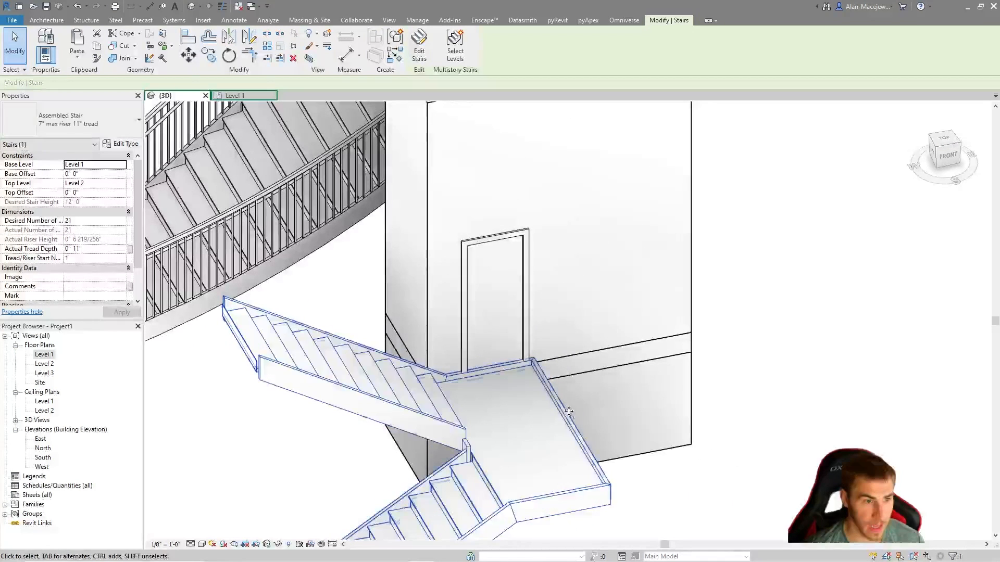
pyautogui.doubleClick(491, 368)
pyautogui.scroll(4, 524, 369)
pyautogui.click(523, 371)
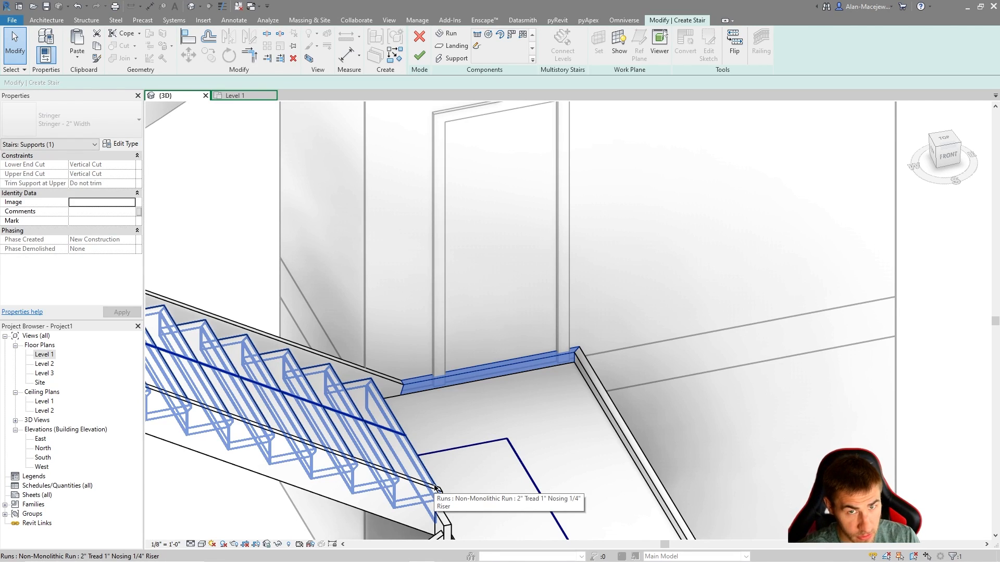
pyautogui.press('Delete')
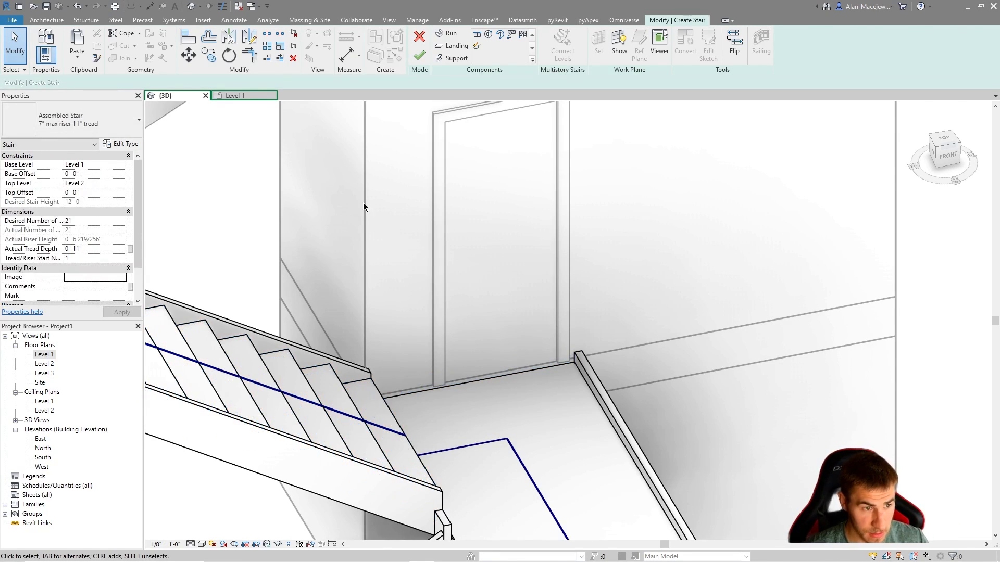
pyautogui.click(420, 56)
# Step: Examine the joint between the landing and the door wall where the stringer was removed
pyautogui.keyDown('shift'); pyautogui.moveTo(508, 432); pyautogui.dragTo(458, 439, button='middle'); pyautogui.keyUp('shift')
pyautogui.scroll(3, 457, 439)
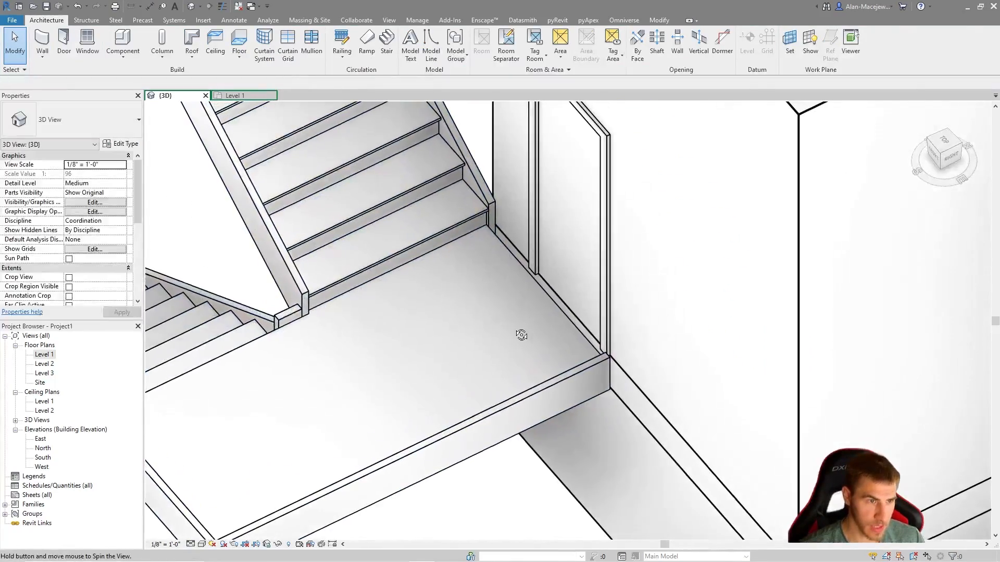
pyautogui.scroll(2, 503, 255)
pyautogui.scroll(1, 503, 256)
pyautogui.keyDown('shift'); pyautogui.moveTo(503, 256); pyautogui.dragTo(554, 265, button='middle'); pyautogui.keyUp('shift')
pyautogui.scroll(-3, 580, 368)
pyautogui.keyDown('shift'); pyautogui.moveTo(580, 368); pyautogui.dragTo(648, 276, button='middle'); pyautogui.keyUp('shift')
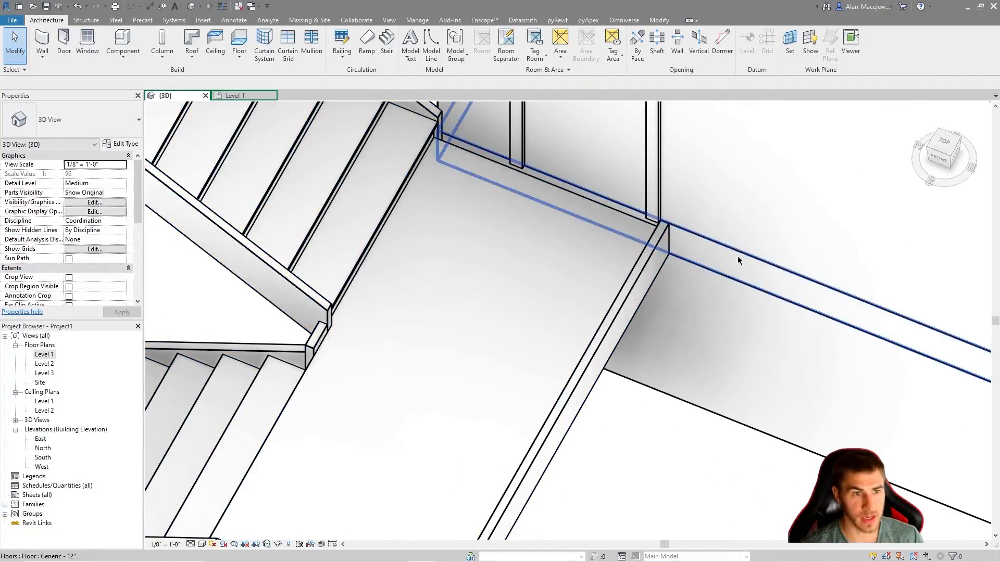
pyautogui.keyDown('shift'); pyautogui.moveTo(536, 243); pyautogui.dragTo(517, 405, button='middle'); pyautogui.keyUp('shift')
pyautogui.scroll(2, 517, 405)
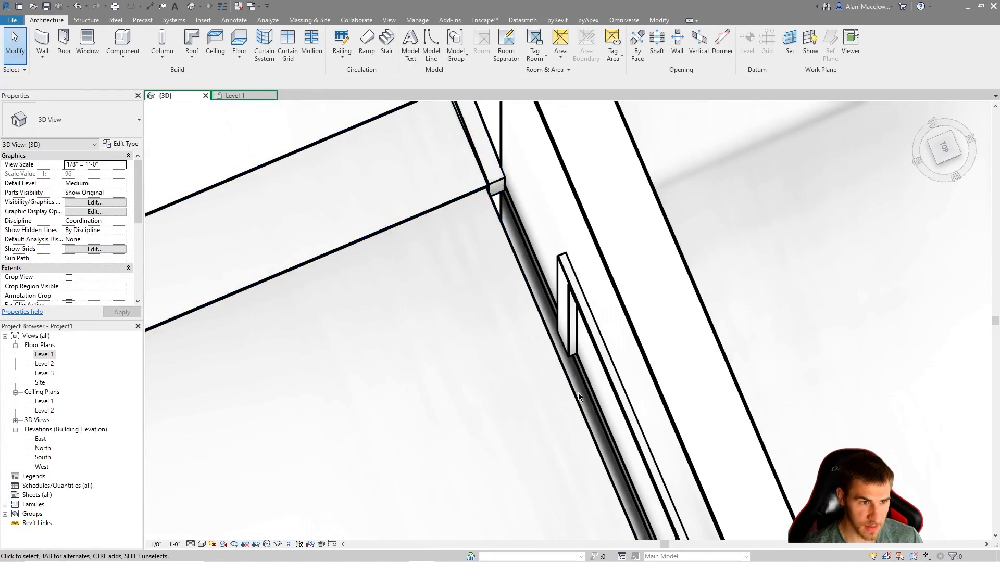
pyautogui.keyDown('shift'); pyautogui.moveTo(578, 398); pyautogui.dragTo(616, 337, button='middle'); pyautogui.keyUp('shift')
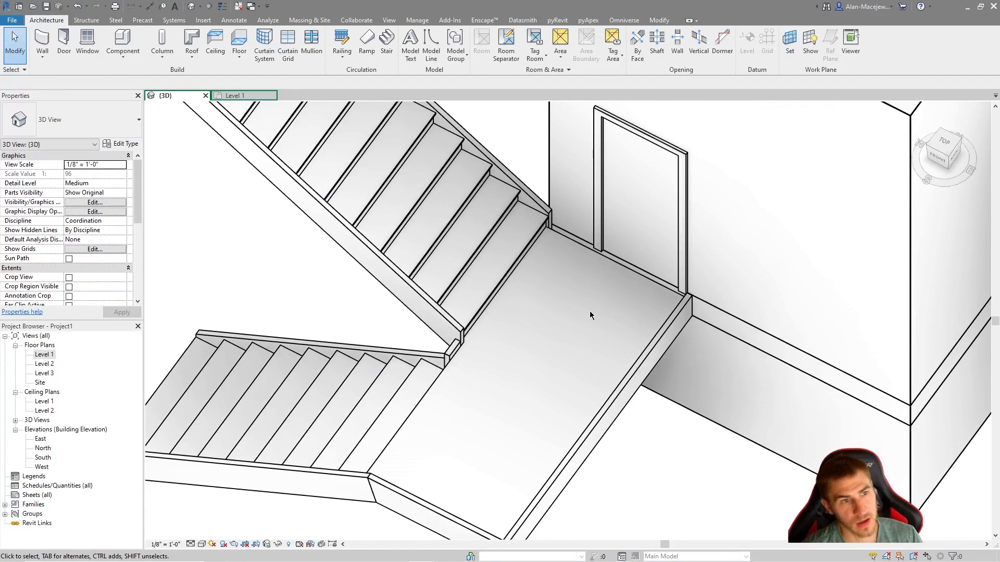
pyautogui.scroll(-2, 560, 308)
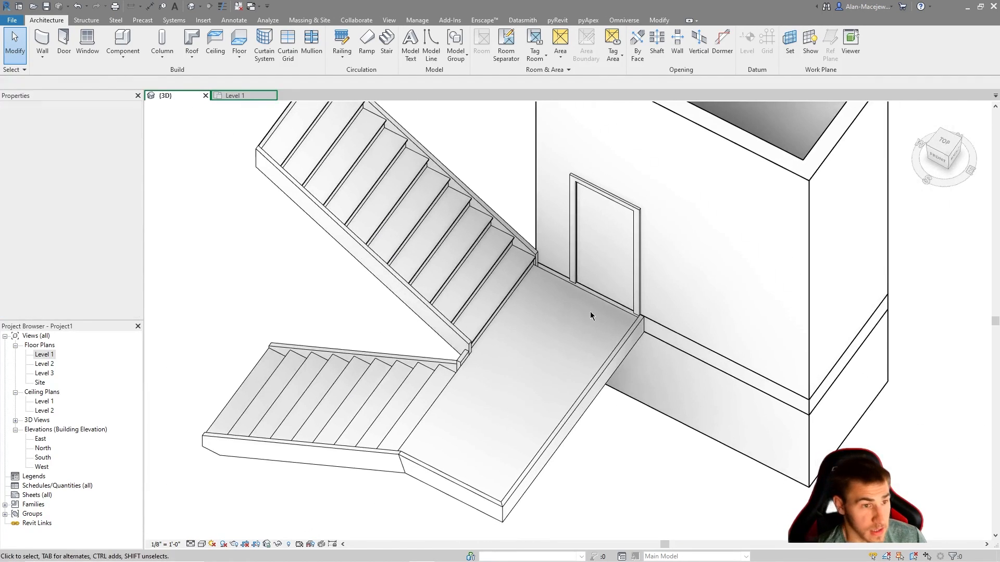
# Step: Reopen the two-run stair for editing and examine its lower run, landing and upper run as separate components
pyautogui.click(562, 279)
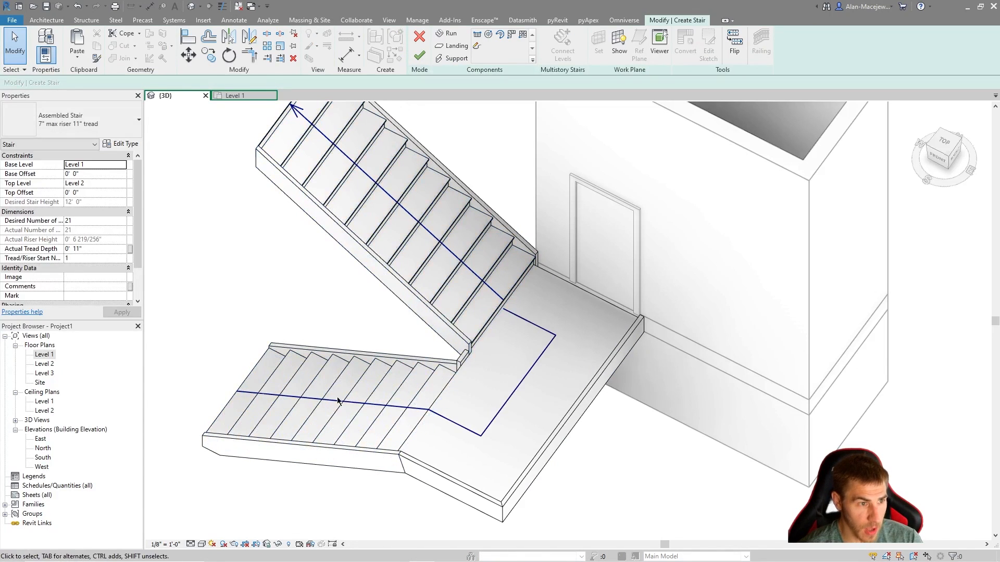
pyautogui.click(383, 382)
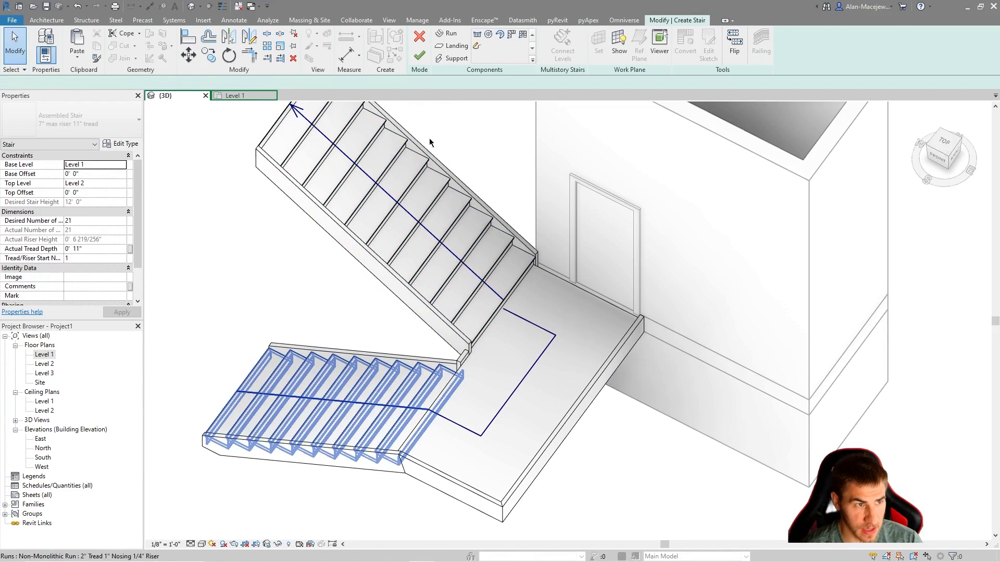
pyautogui.click(496, 168)
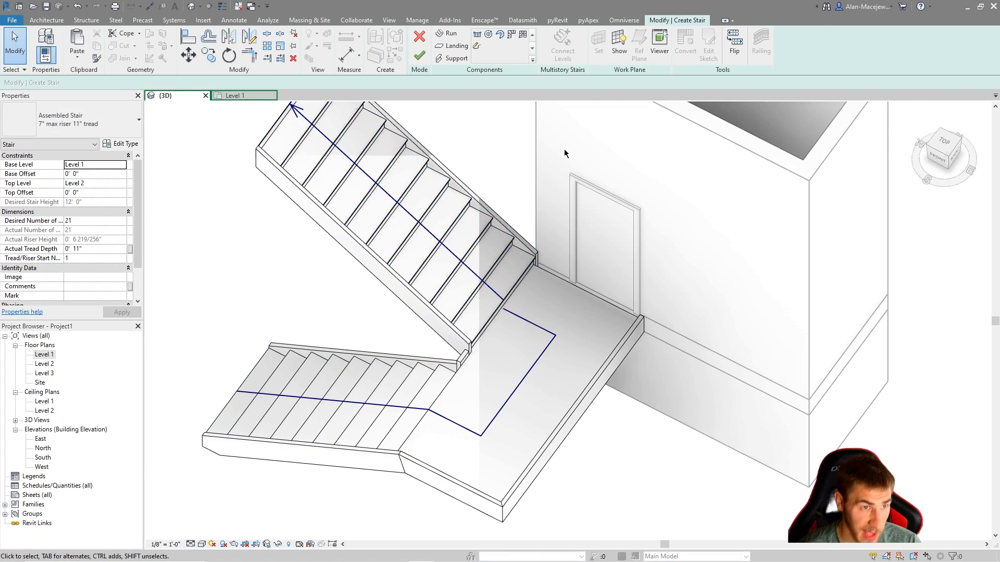
pyautogui.click(541, 351)
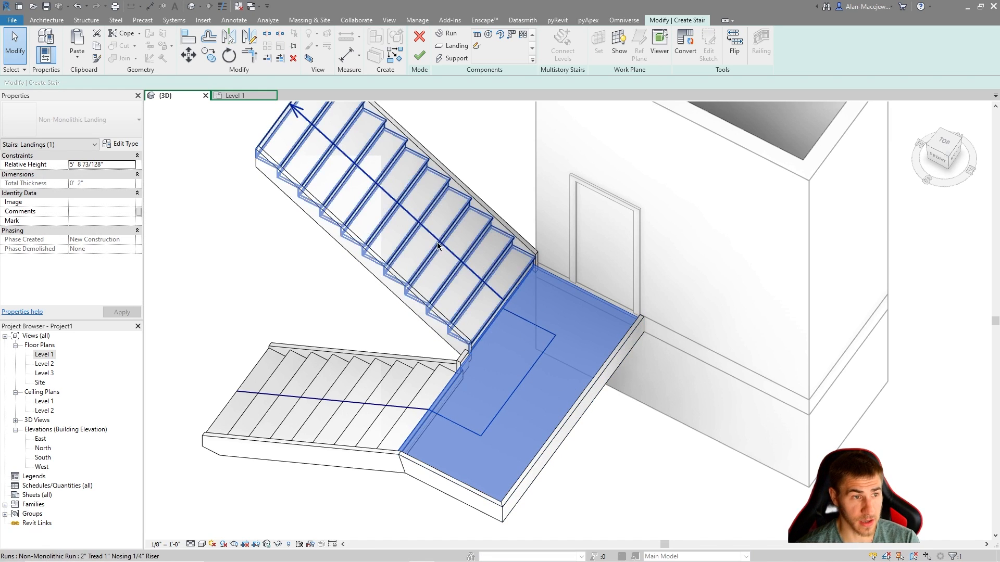
pyautogui.click(444, 231)
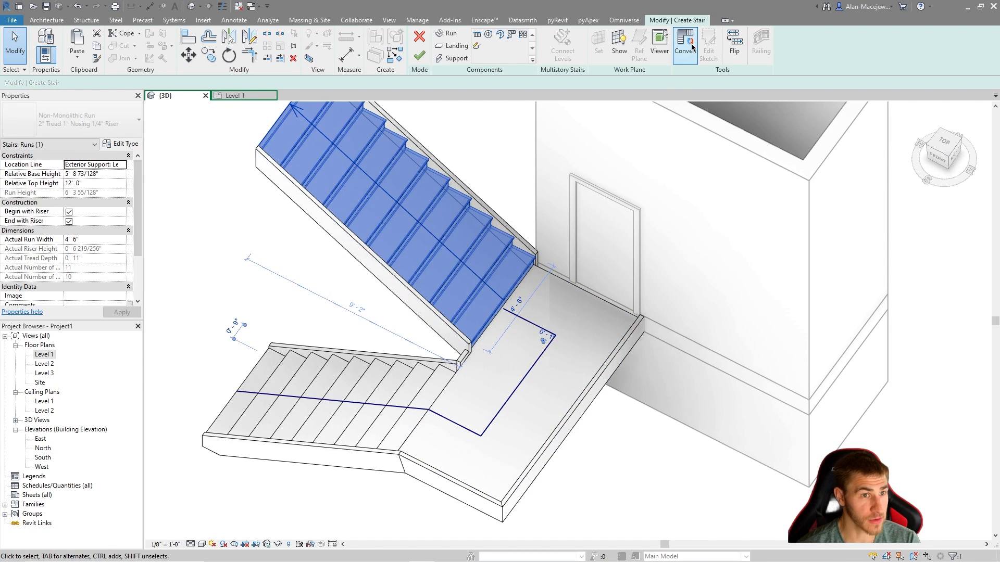
pyautogui.click(408, 376)
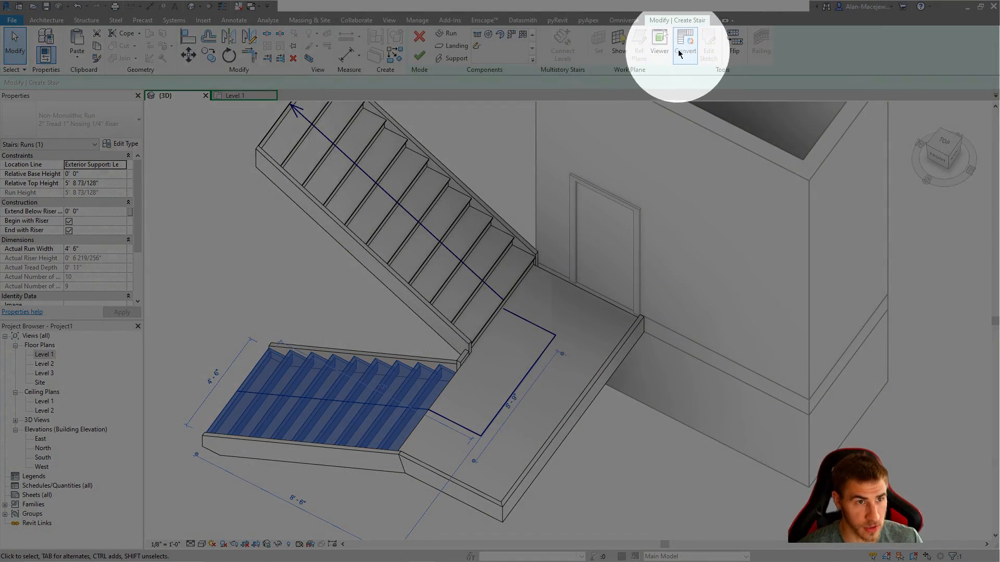
pyautogui.click(446, 242)
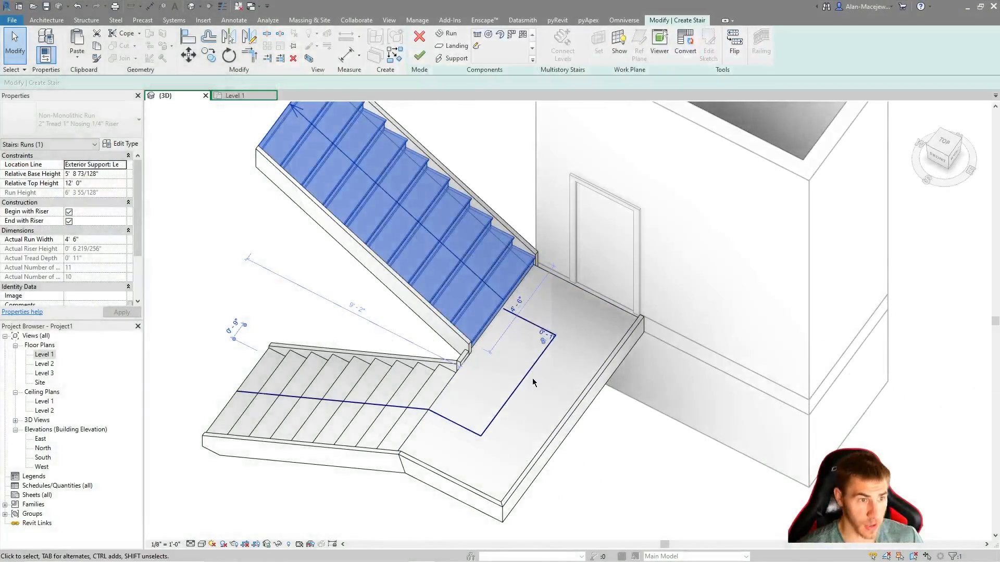
pyautogui.press('Escape')
# Step: Examine the gap between the landing's edge and the door wall in the Level 1 plan
pyautogui.click(523, 374)
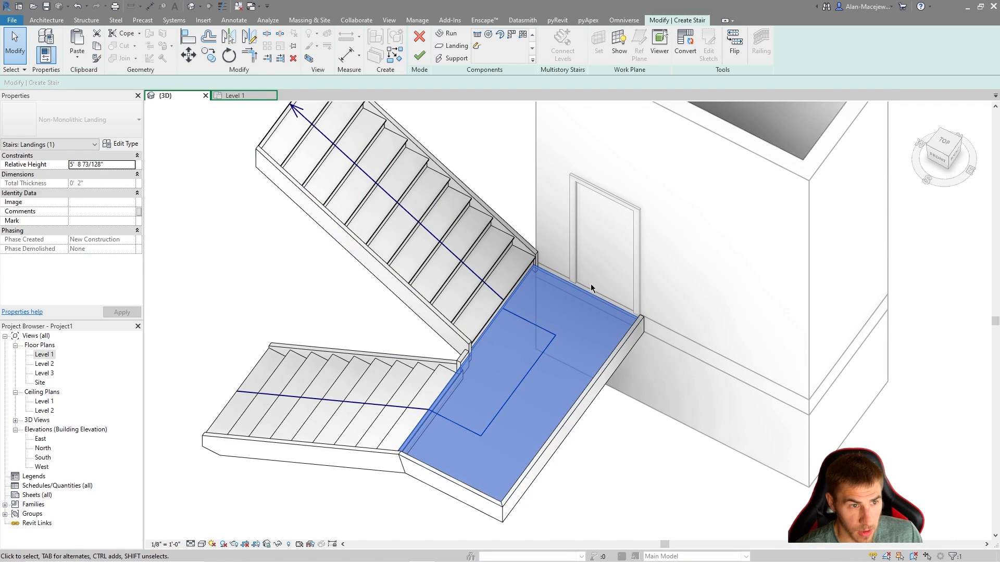
pyautogui.scroll(2, 591, 285)
pyautogui.keyDown('shift'); pyautogui.moveTo(591, 286); pyautogui.dragTo(591, 321, button='middle'); pyautogui.keyUp('shift')
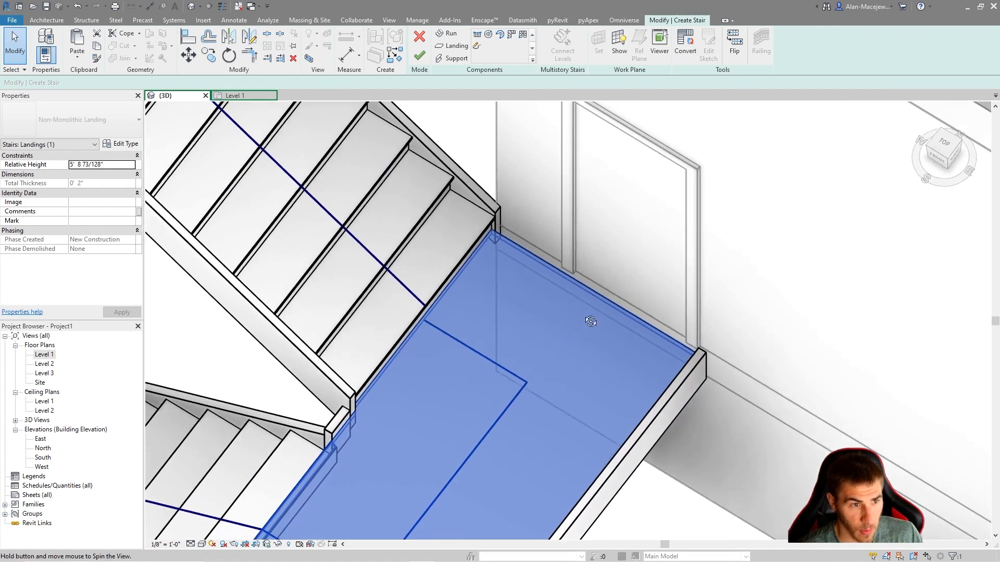
pyautogui.click(236, 97)
pyautogui.scroll(3, 411, 266)
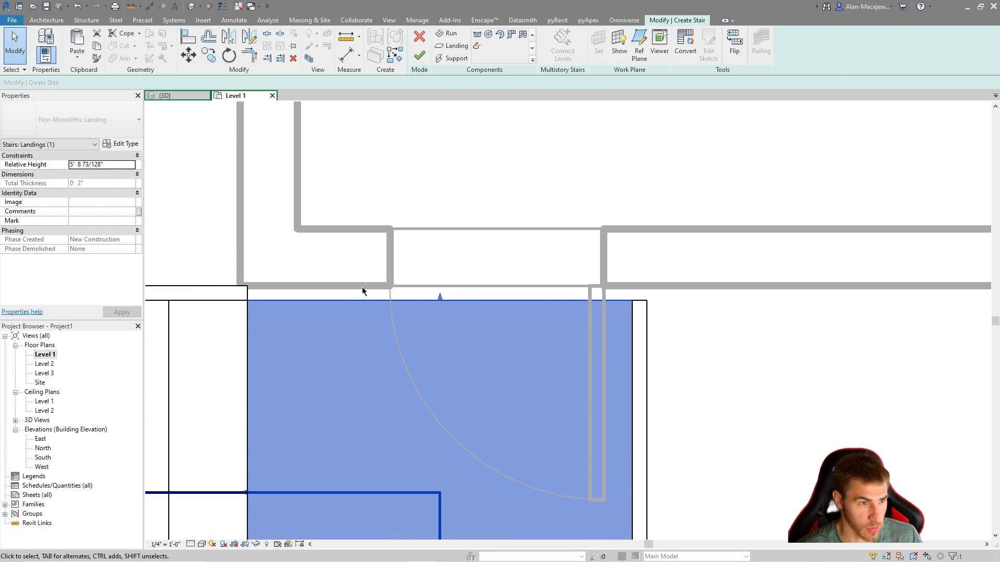
pyautogui.scroll(-2, 743, 345)
pyautogui.click(696, 277)
pyautogui.scroll(-2, 696, 277)
pyautogui.moveTo(793, 423); pyautogui.dragTo(697, 345, button='middle')
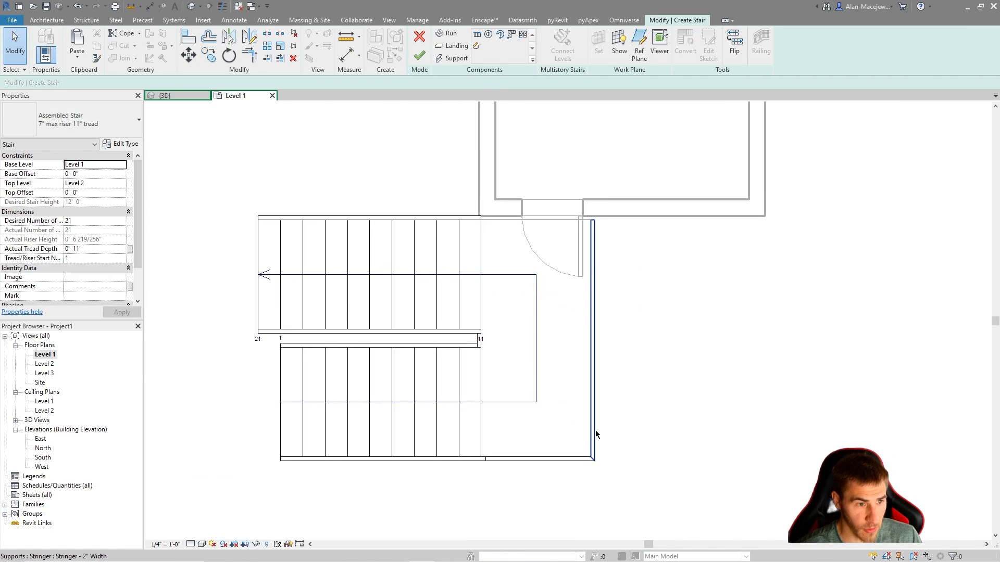
# Step: Stretch the landing's upper edge to the outer face of the door wall
pyautogui.click(657, 316)
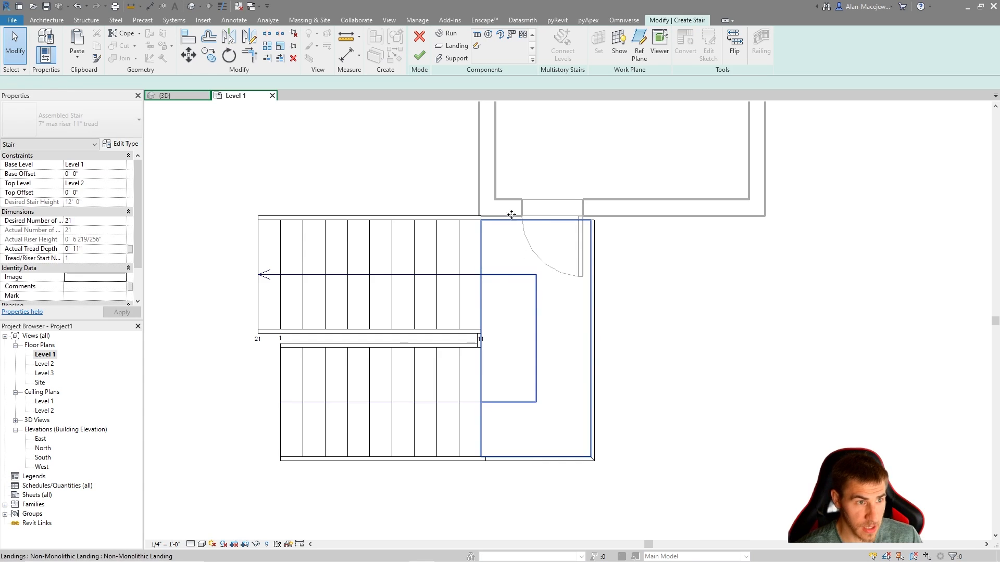
pyautogui.click(510, 217)
pyautogui.scroll(2, 508, 212)
pyautogui.scroll(2, 530, 212)
pyautogui.moveTo(566, 229); pyautogui.dragTo(569, 223)
pyautogui.click(734, 254)
pyautogui.scroll(-2, 588, 208)
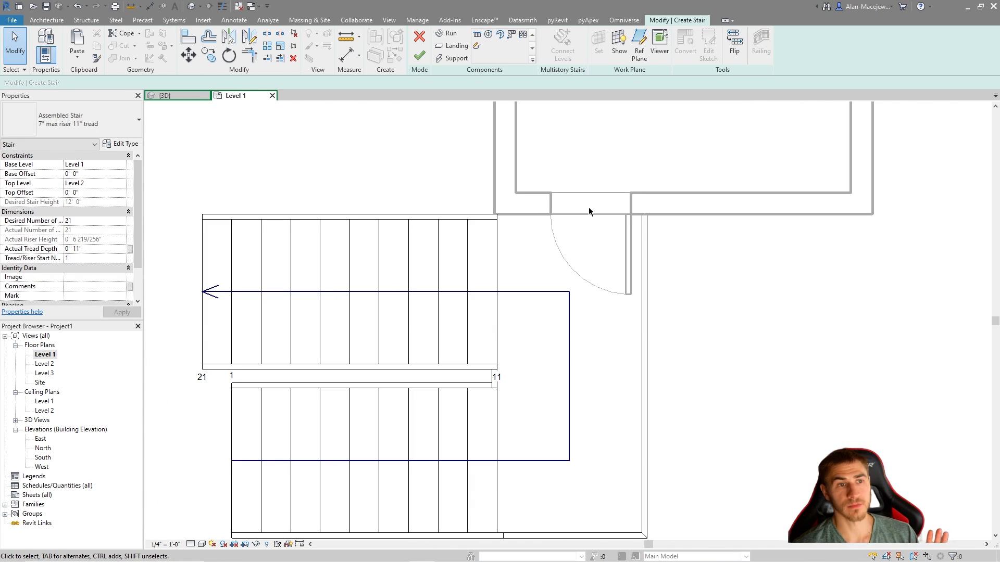
# Step: Select the stretched landing and examine how it meets the door wall and the upper run
pyautogui.scroll(-3, 588, 209)
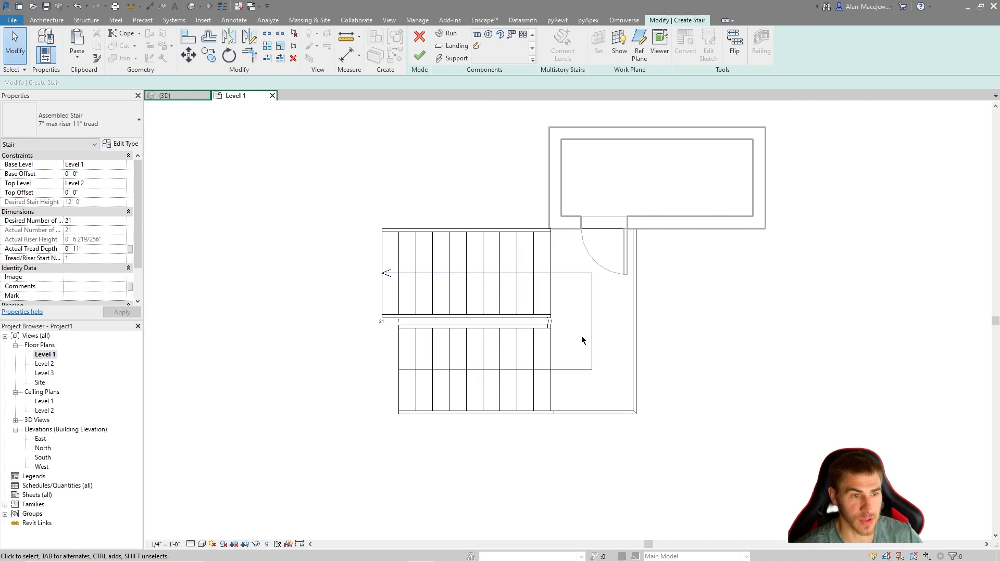
pyautogui.click(598, 337)
pyautogui.scroll(4, 678, 265)
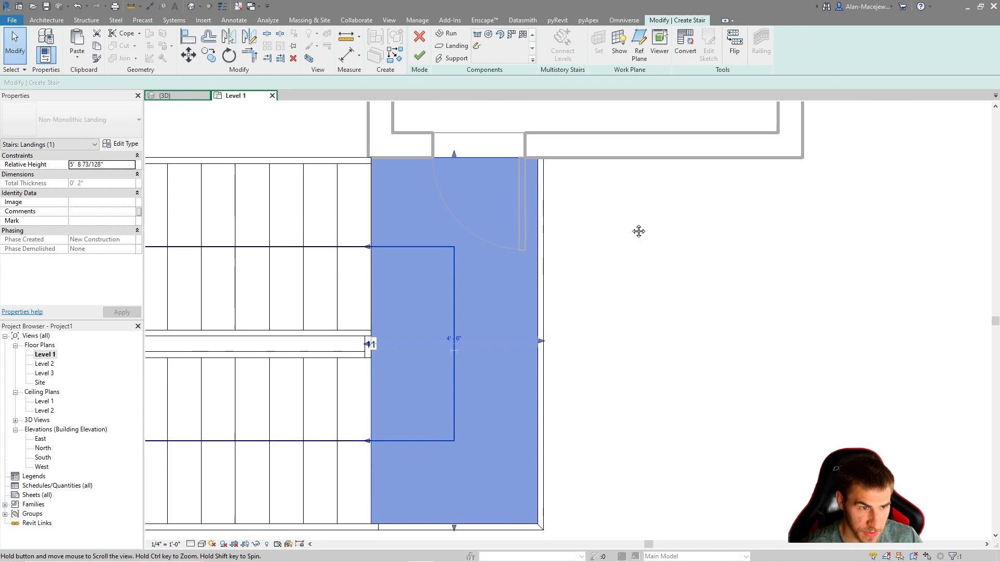
pyautogui.scroll(-2, 659, 255)
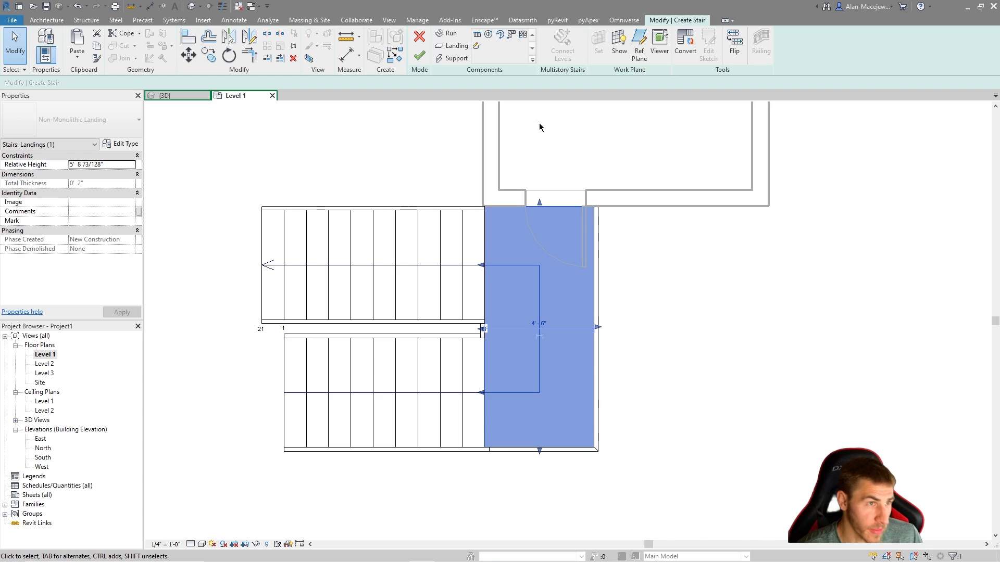
pyautogui.click(603, 260)
pyautogui.click(548, 284)
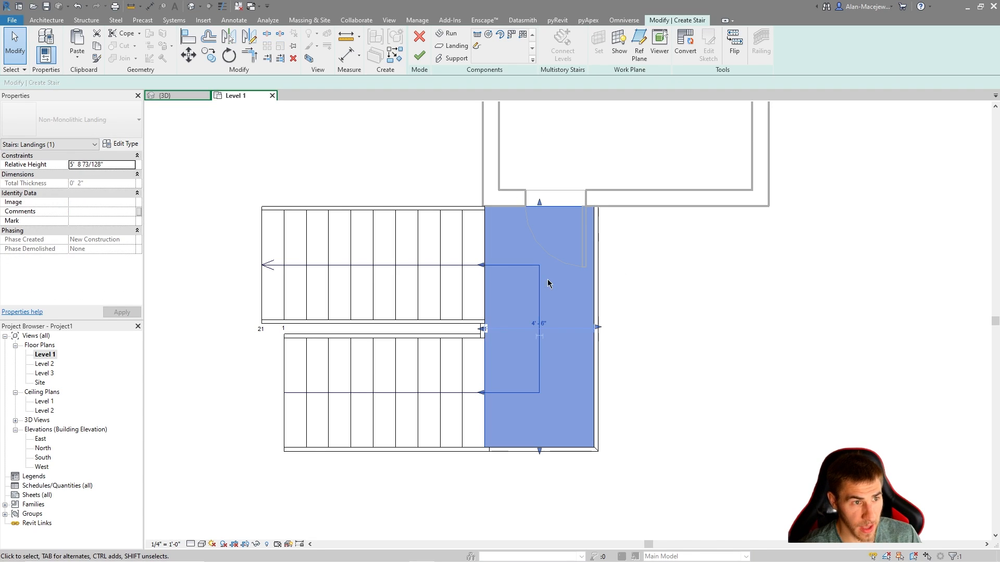
# Step: Revert the landing stretch and the stringer removal along the door wall, and finish editing the stair
pyautogui.click(669, 257)
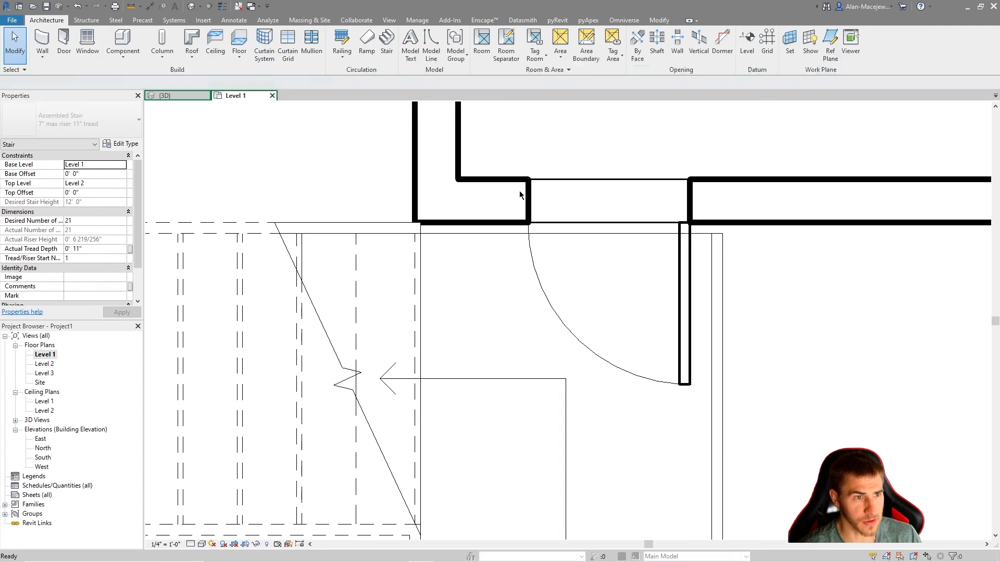
pyautogui.doubleClick(439, 229)
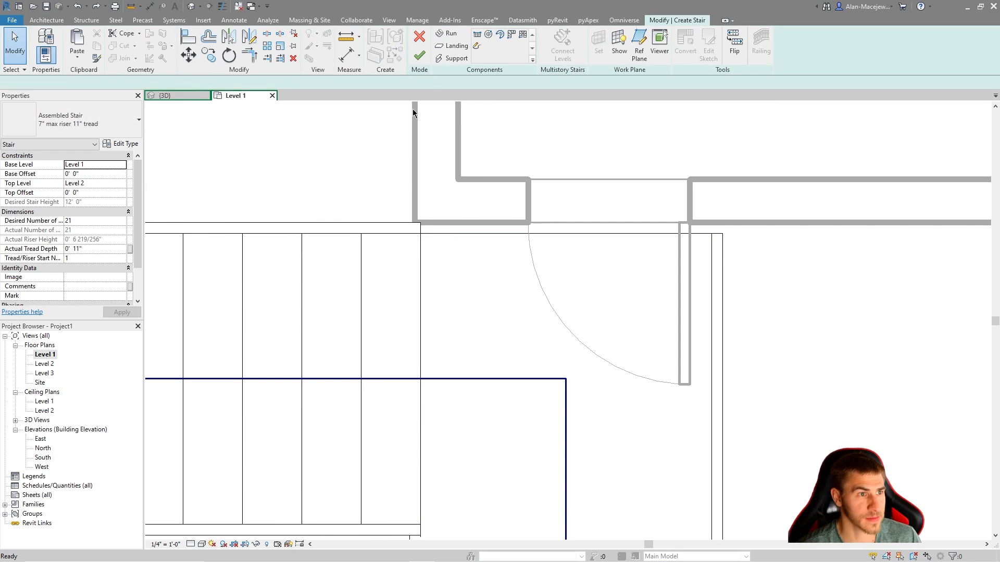
pyautogui.click(419, 55)
pyautogui.scroll(-2, 573, 289)
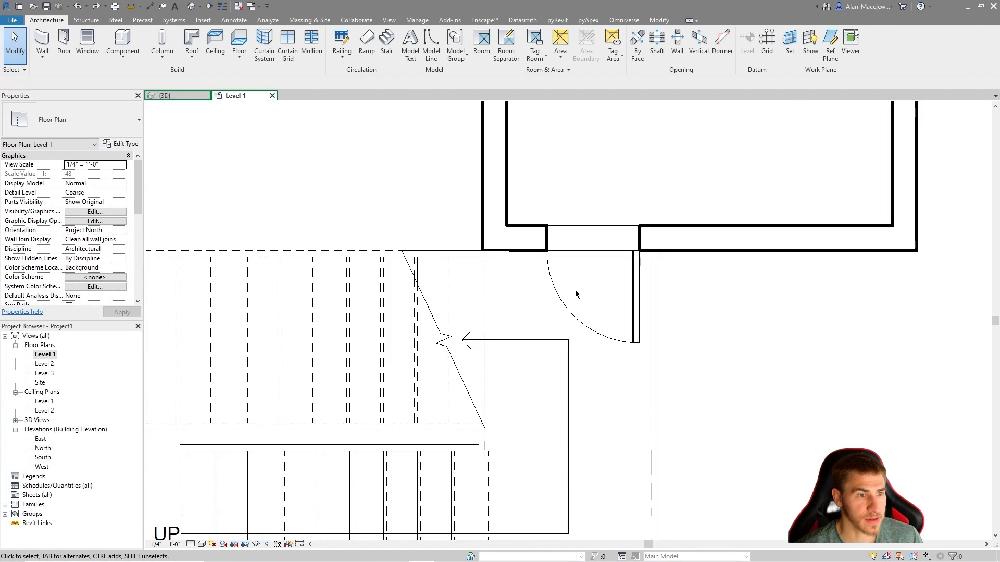
pyautogui.scroll(-2, 511, 334)
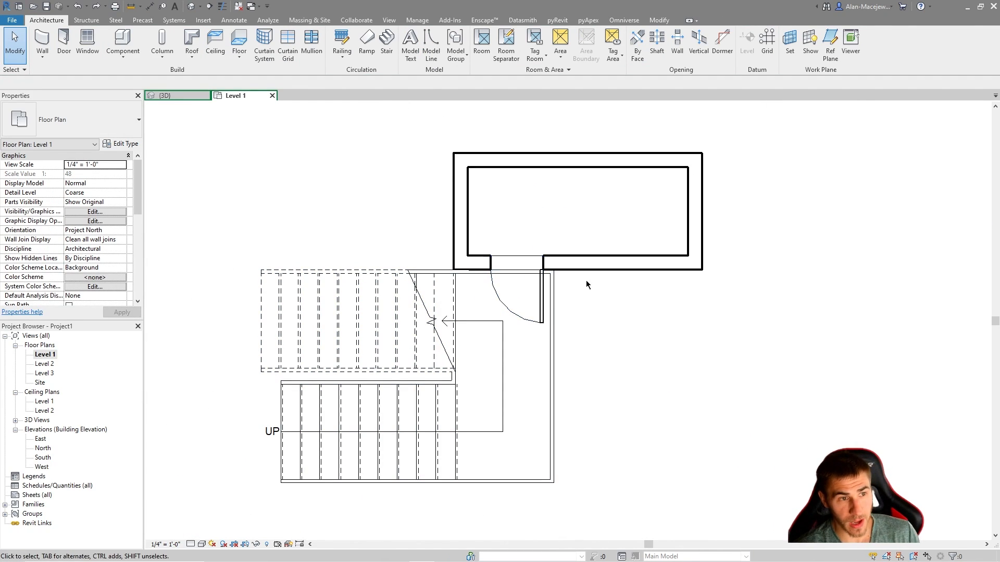
# Step: Move the door along its wall clear of the landing, with its centre about 2'-8" from the far wall, and check it in 3D
pyautogui.keyDown('ctrl'); pyautogui.moveTo(542, 299); pyautogui.dragTo(675, 295); pyautogui.keyUp('ctrl')
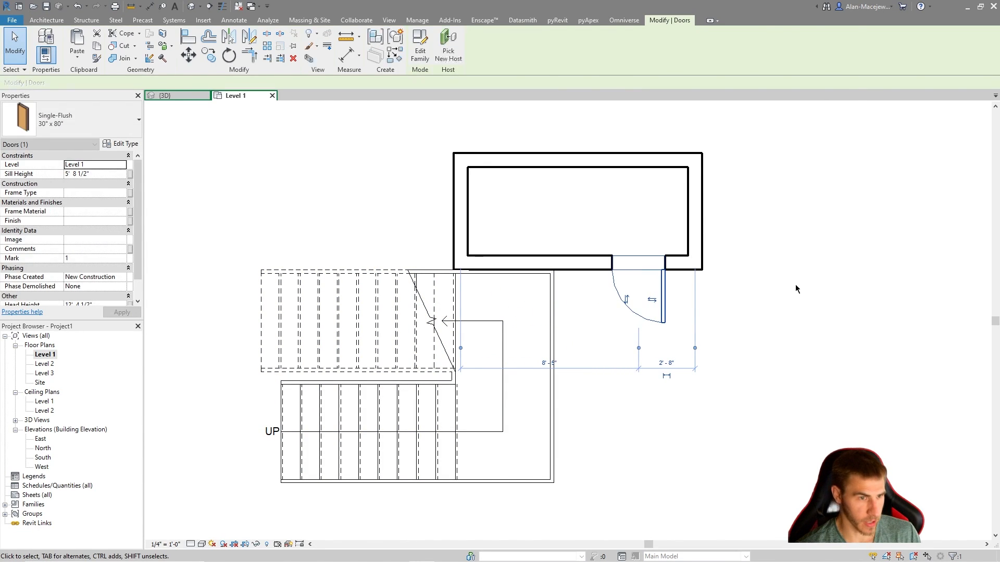
pyautogui.click(795, 284)
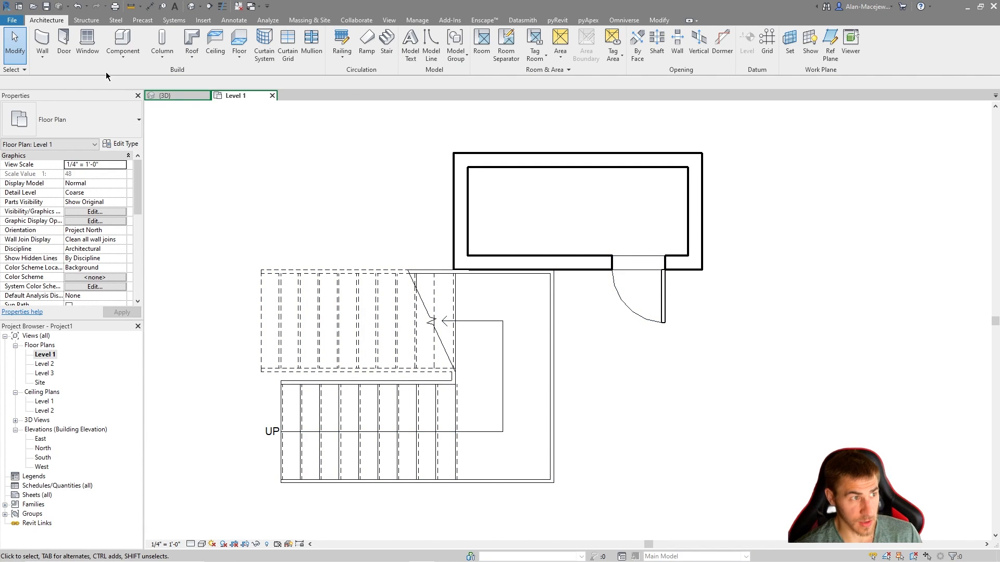
pyautogui.click(177, 95)
pyautogui.scroll(5, 674, 399)
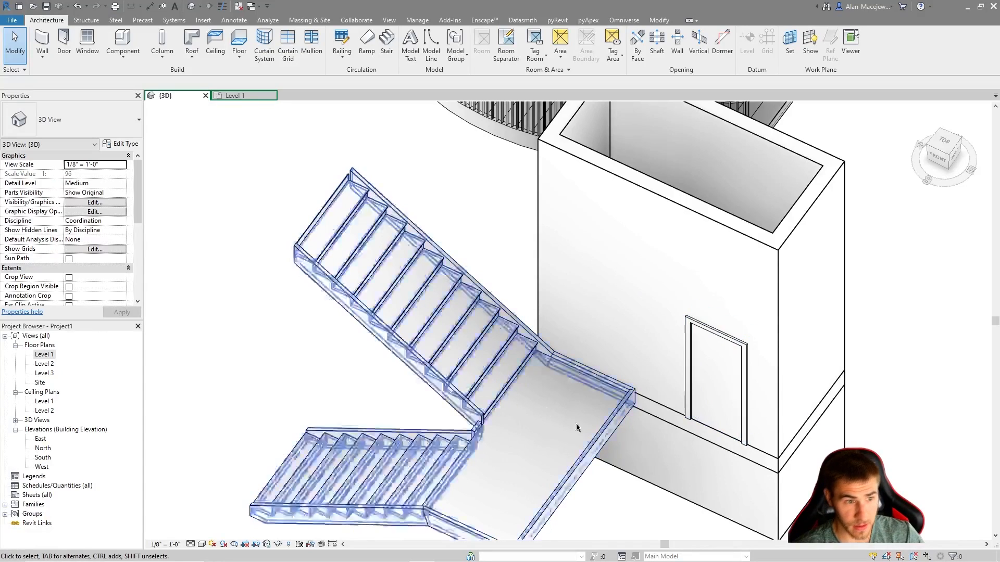
pyautogui.click(708, 377)
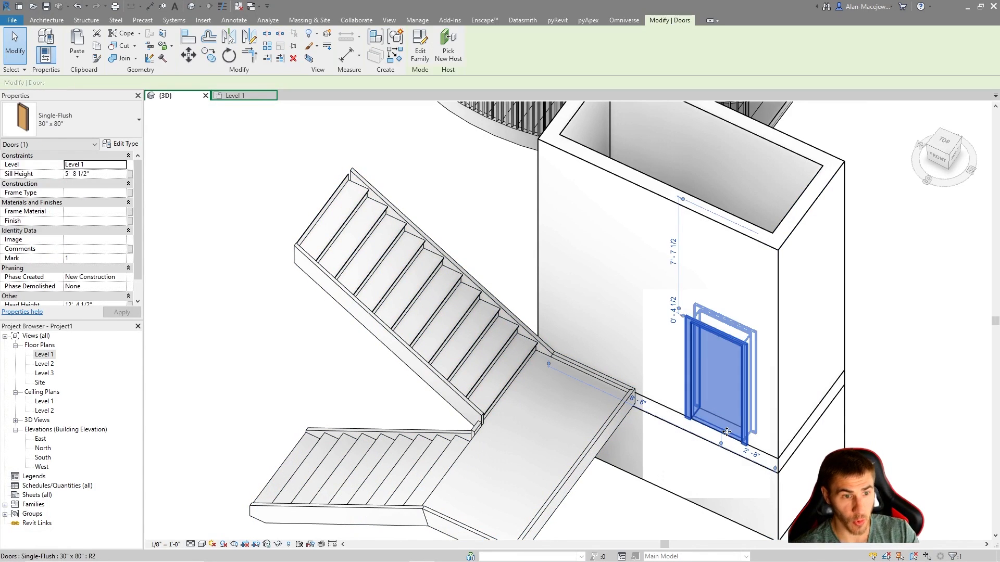
pyautogui.scroll(-2, 499, 357)
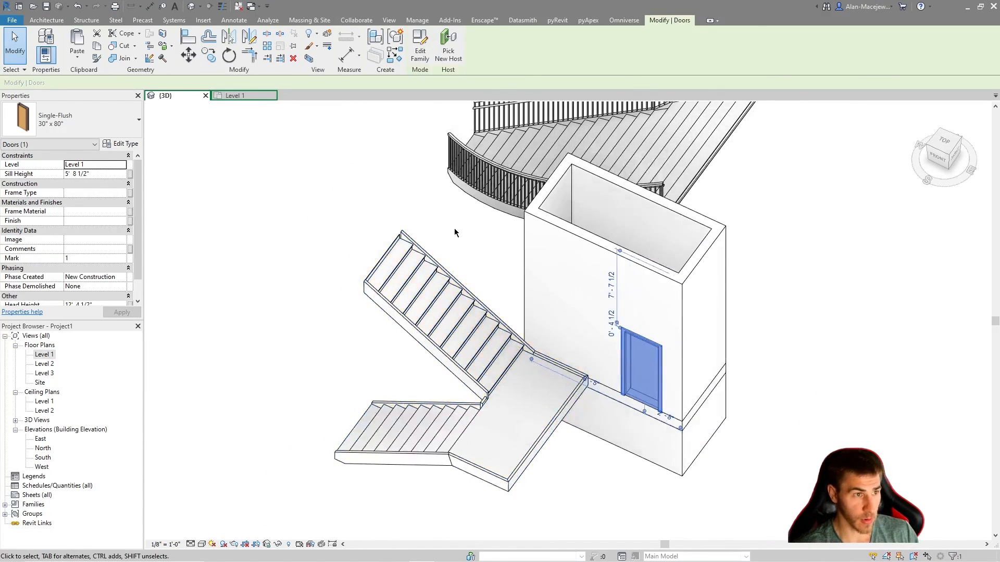
# Step: Reopen the two-run stair for editing in the Level 1 plan
pyautogui.click(217, 94)
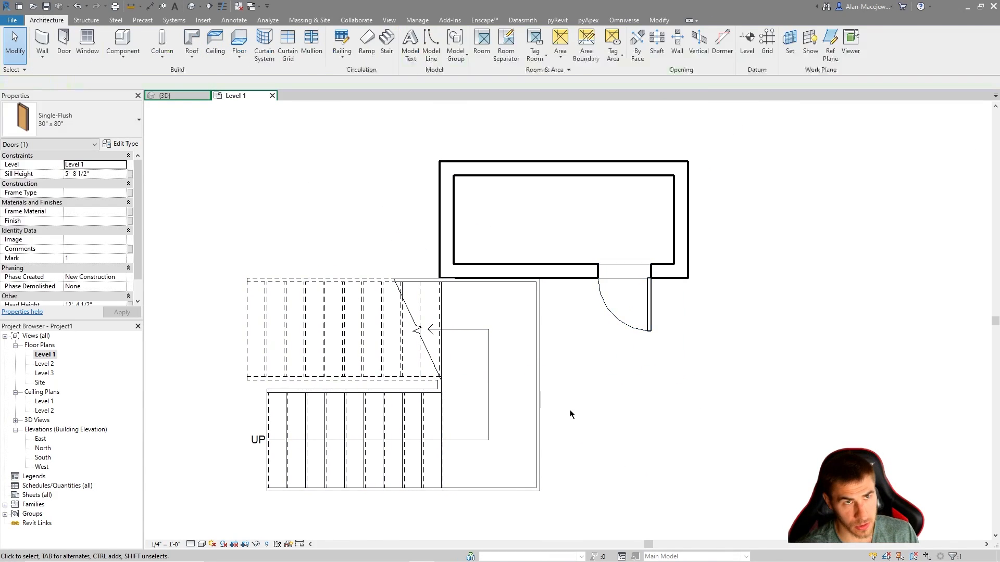
pyautogui.click(488, 368)
pyautogui.click(530, 393)
pyautogui.click(533, 392)
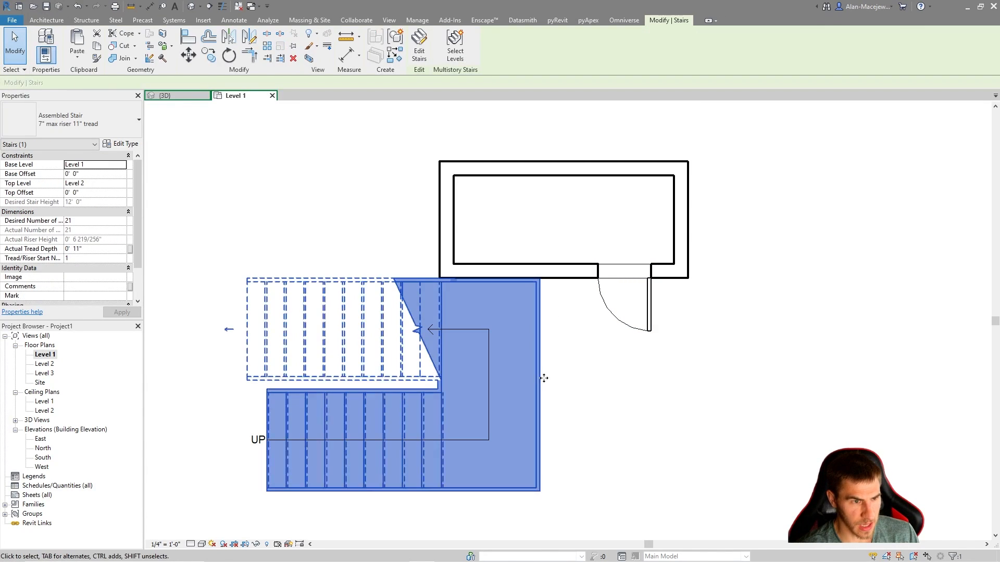
pyautogui.scroll(1, 545, 378)
pyautogui.doubleClick(503, 401)
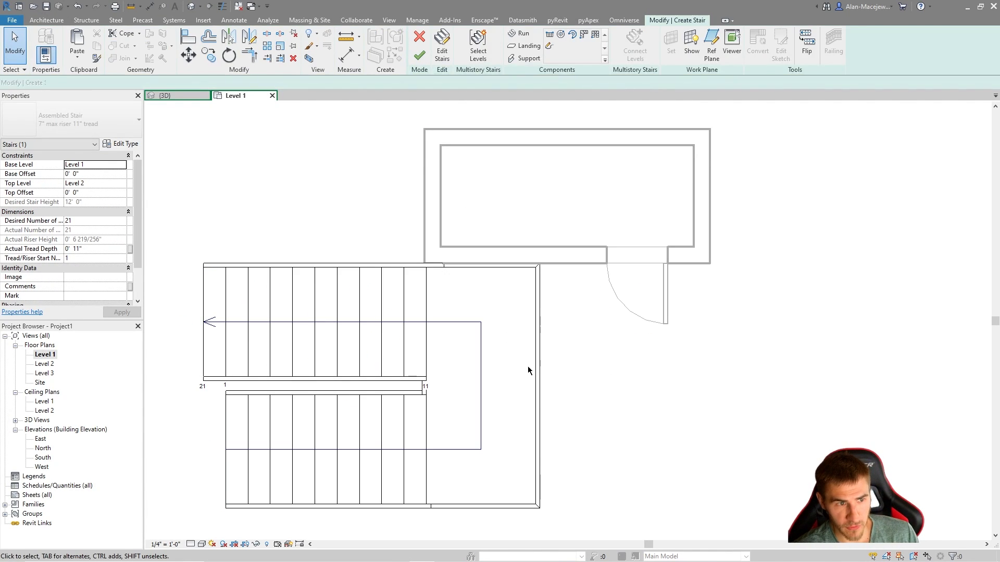
# Step: Try to stretch the landing's outer side edge past the relocated door, and undo the stretch
pyautogui.click(539, 387)
pyautogui.moveTo(540, 388); pyautogui.dragTo(577, 324)
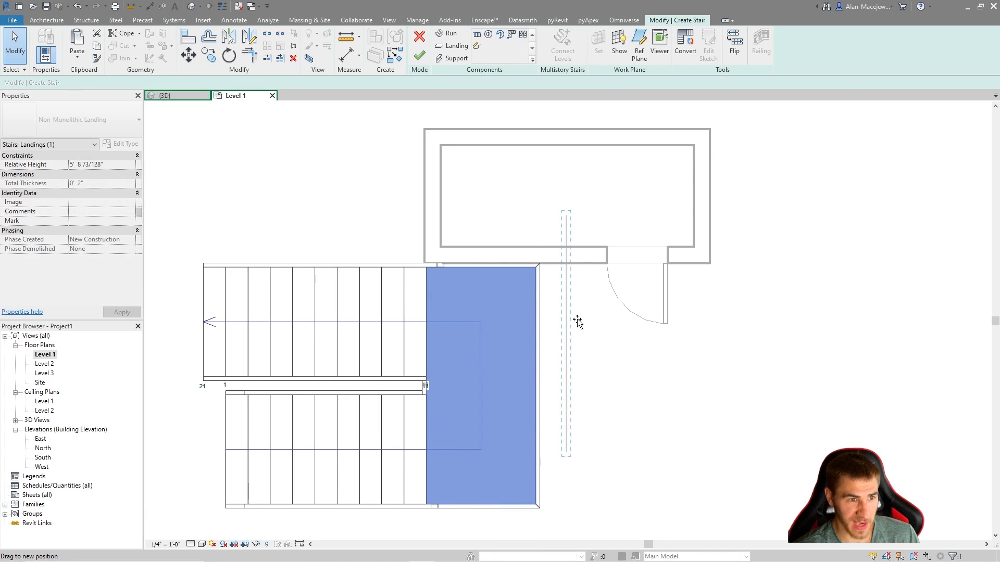
pyautogui.moveTo(683, 305); pyautogui.dragTo(676, 266)
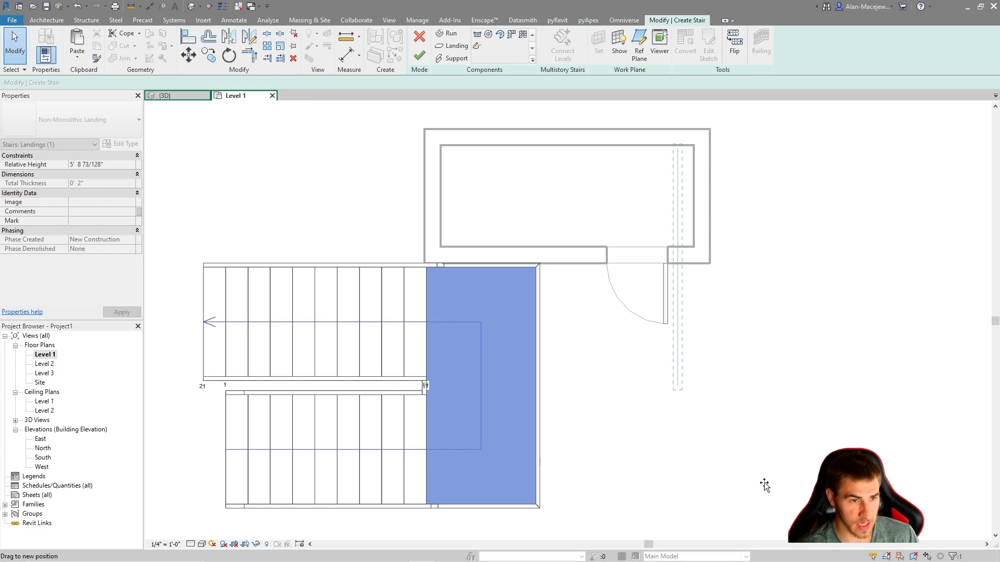
pyautogui.click(869, 360)
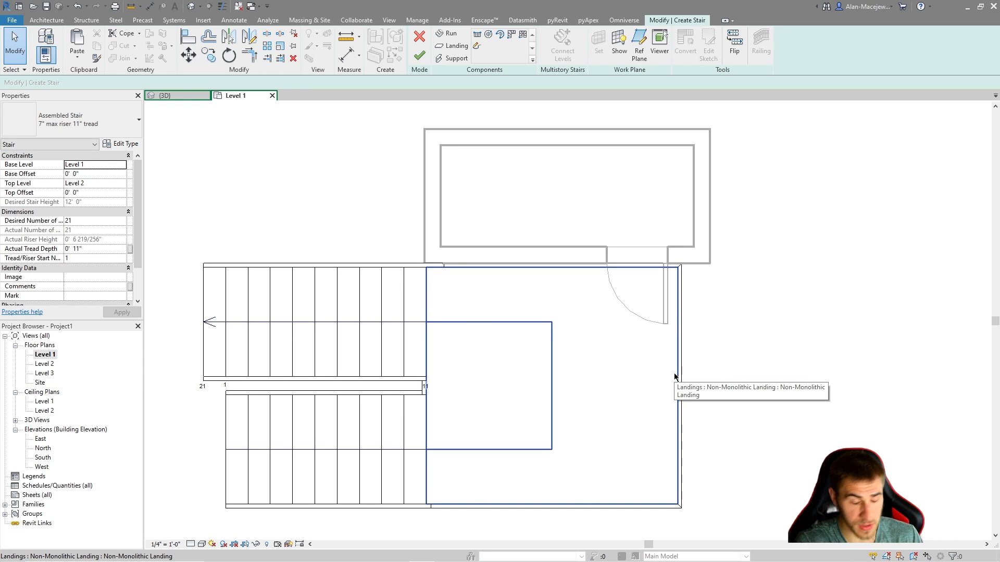
pyautogui.hotkey('ctrl', 'z')
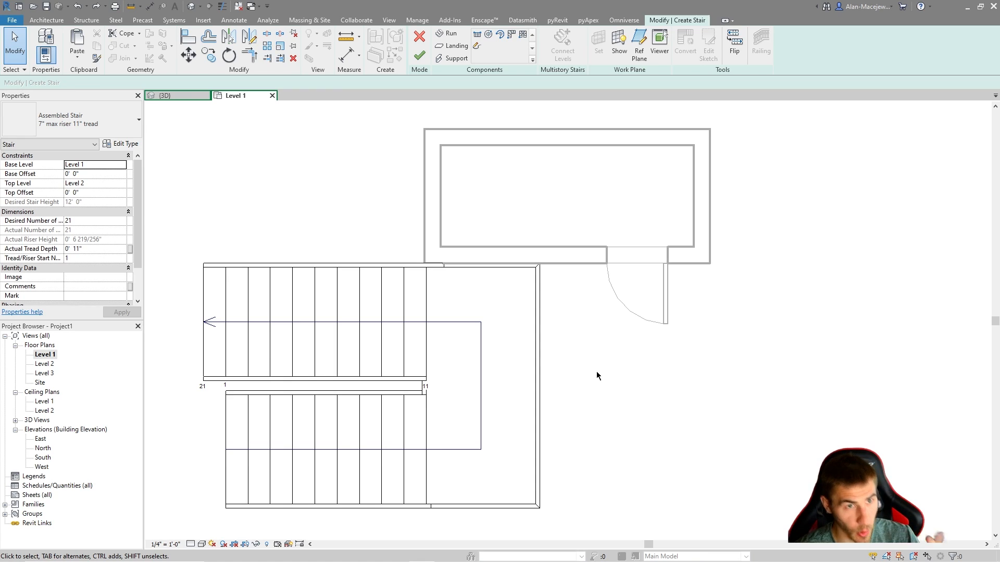
# Step: Convert the automatic landing to a custom sketch-based component and dismiss the conversion notice
pyautogui.click(484, 385)
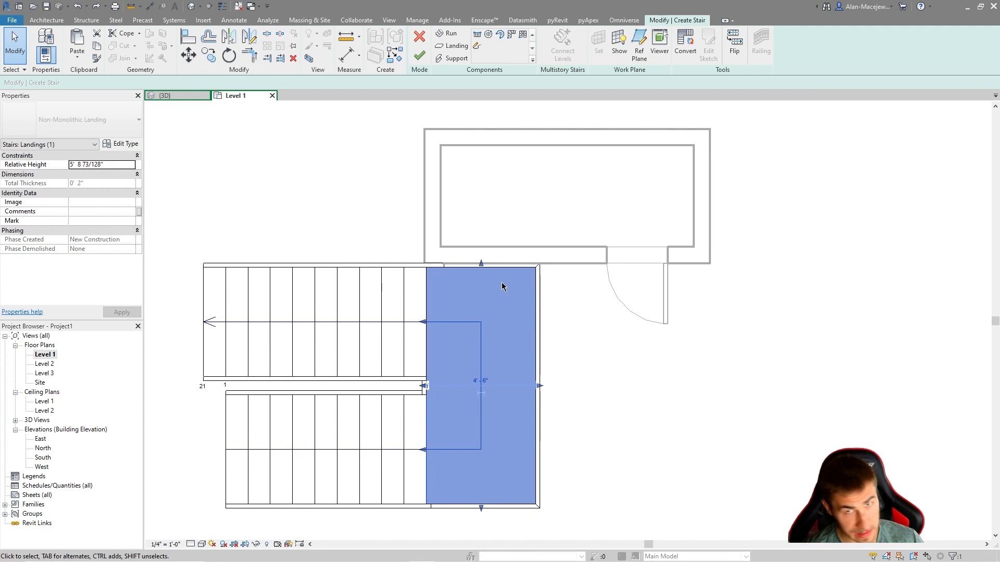
pyautogui.click(686, 42)
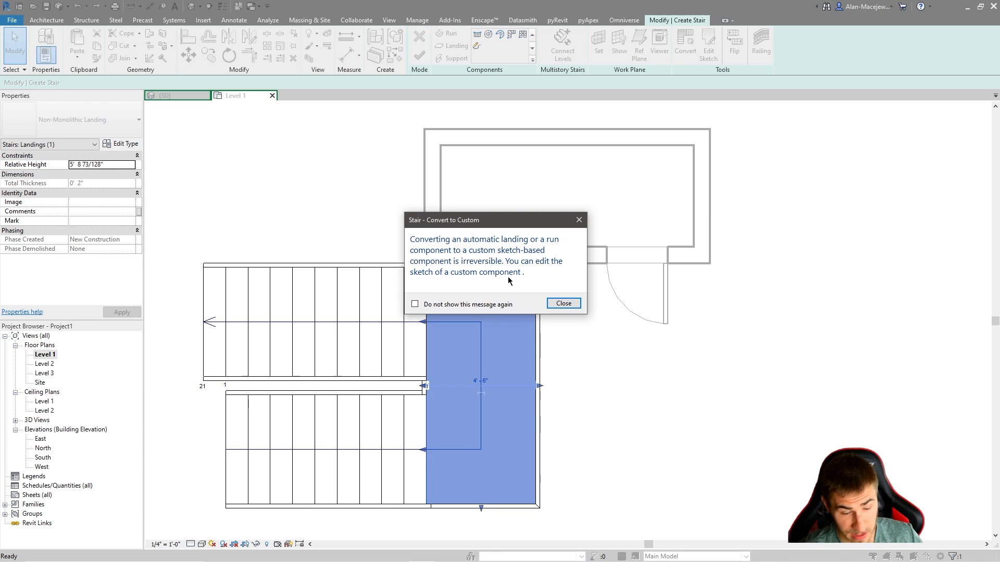
pyautogui.click(556, 302)
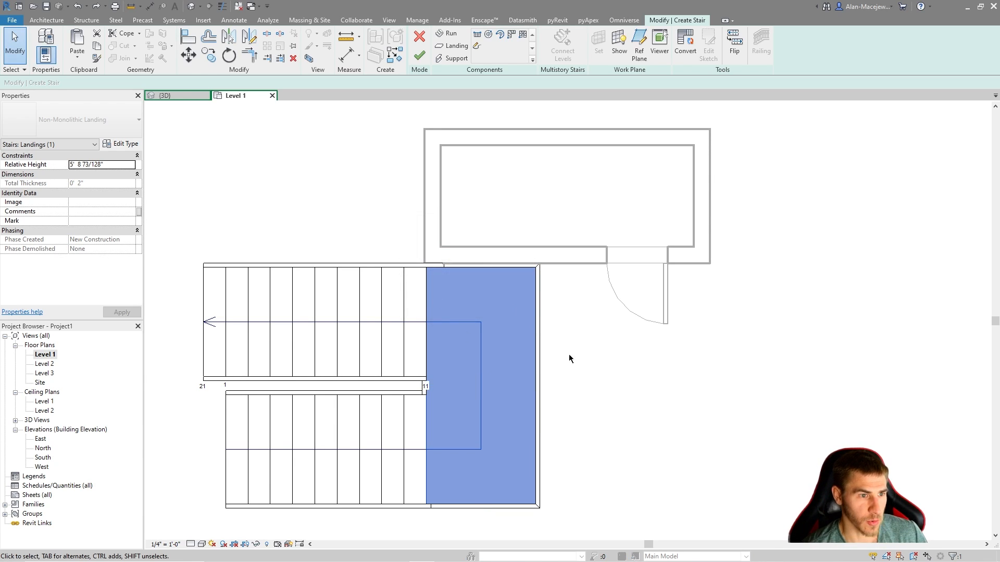
pyautogui.click(664, 457)
# Step: Edit the landing's sketch and move its upper boundary line onto the outer face of the door wall
pyautogui.click(482, 370)
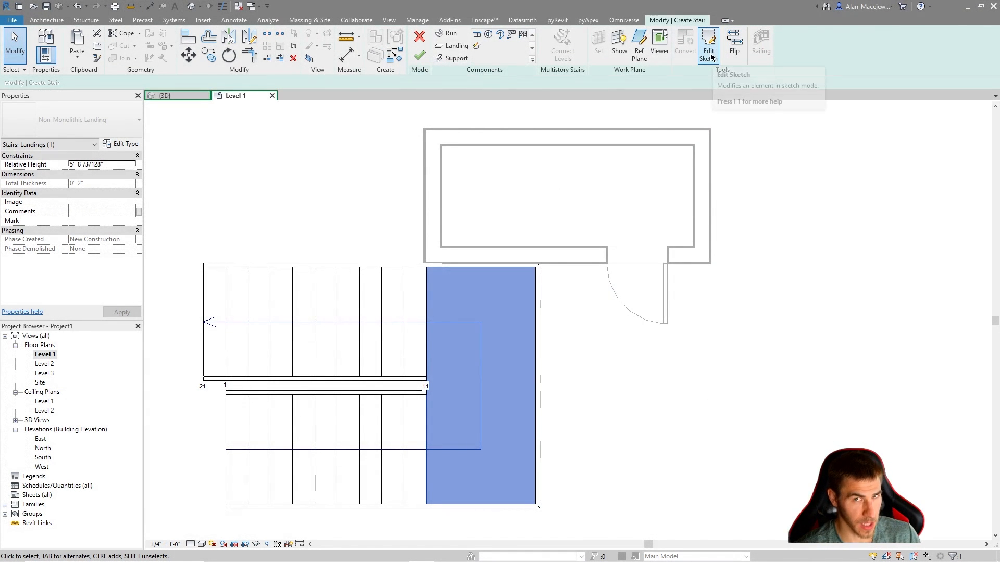
pyautogui.click(706, 50)
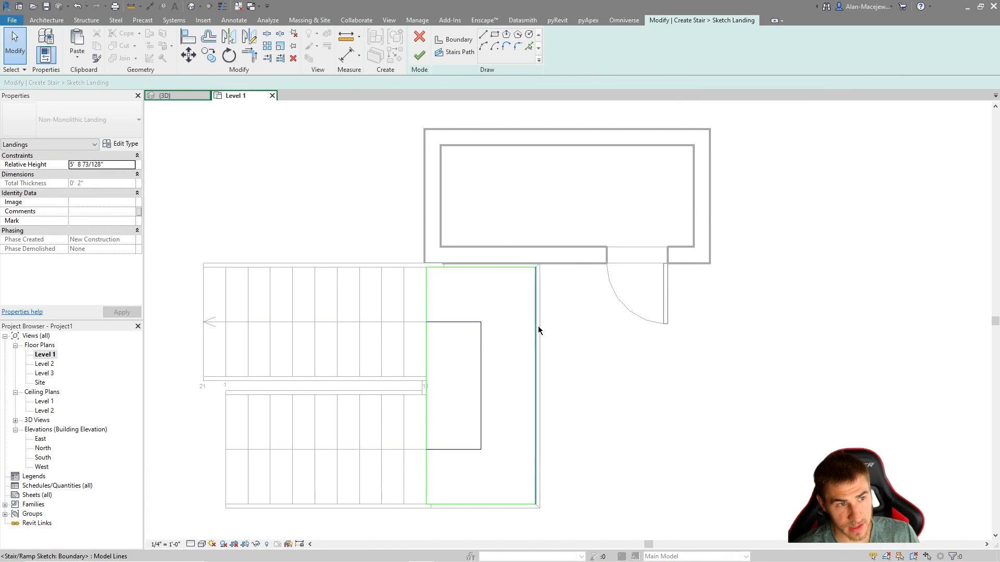
pyautogui.moveTo(511, 306); pyautogui.dragTo(498, 273, button='middle')
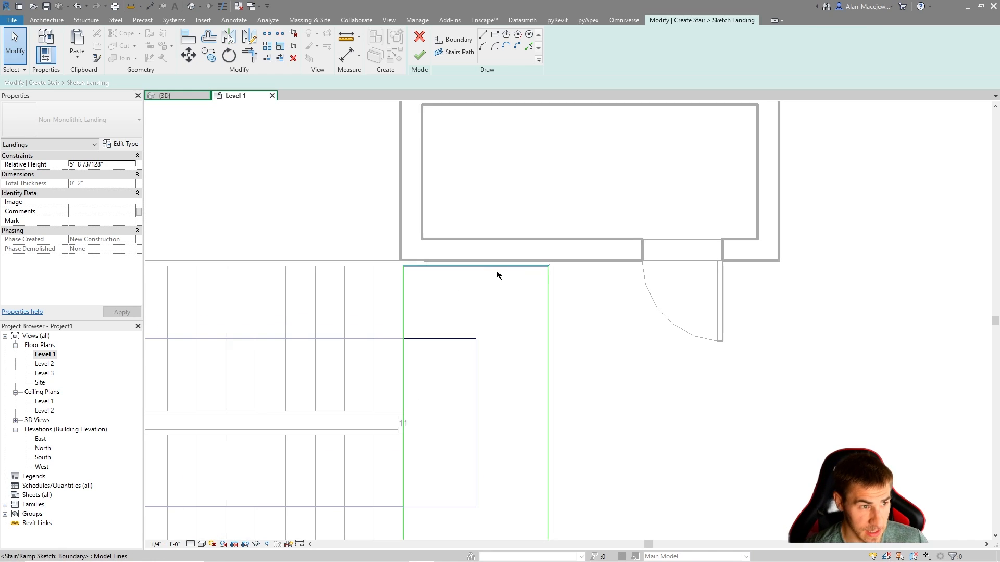
pyautogui.scroll(5, 453, 267)
pyautogui.moveTo(450, 276); pyautogui.dragTo(485, 266)
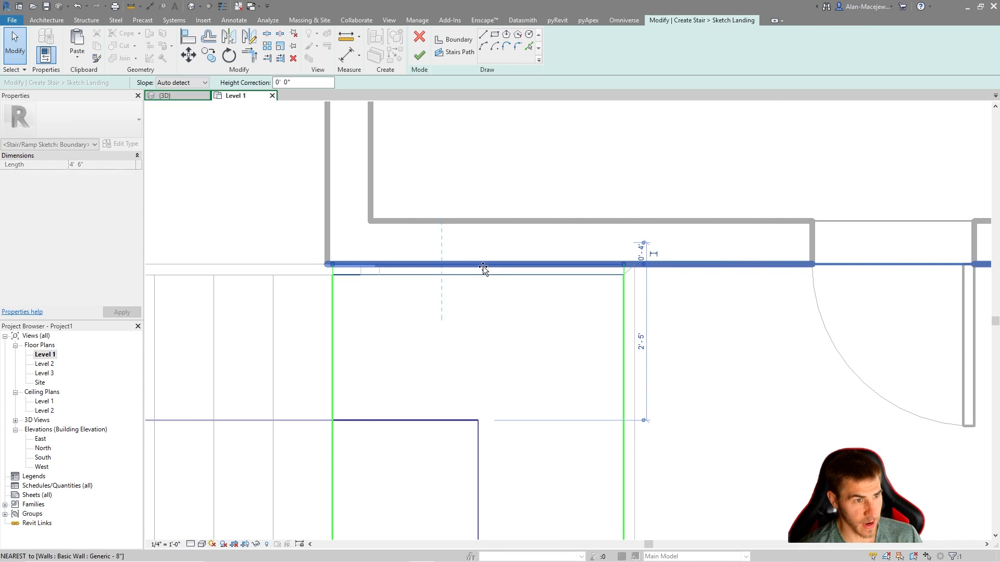
pyautogui.scroll(-2, 526, 252)
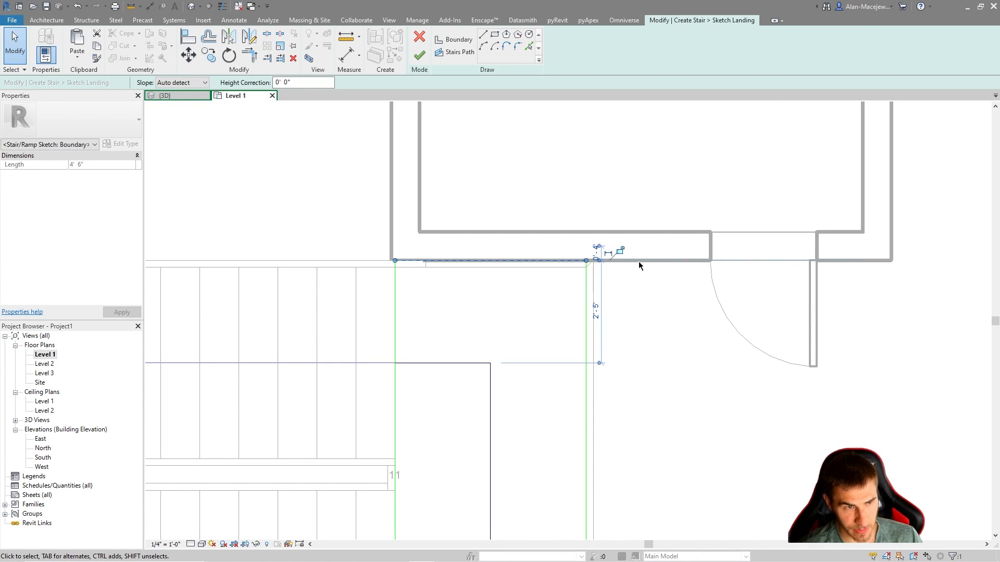
pyautogui.scroll(-1, 583, 329)
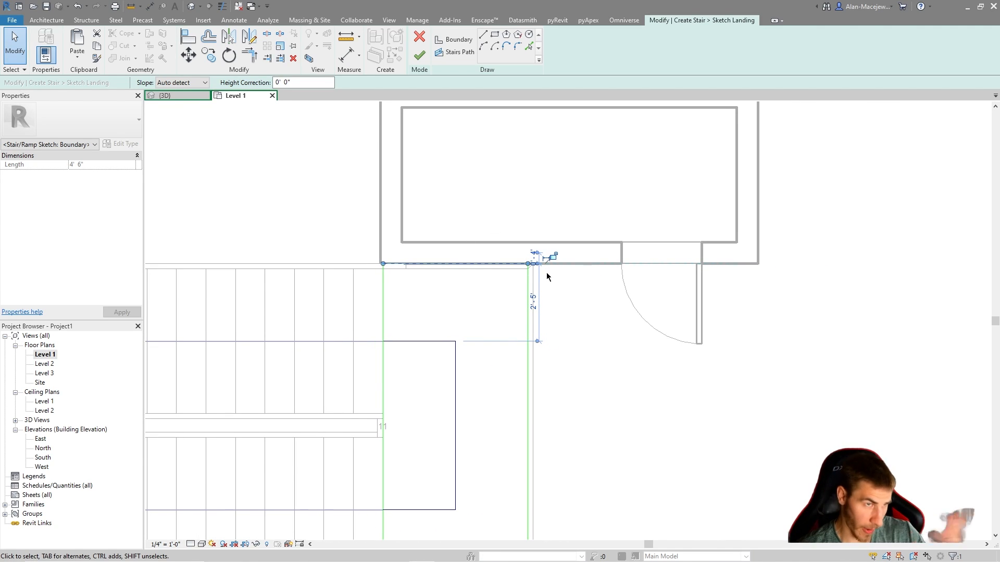
# Step: Draw a horizontal boundary line across the landing past the door, and a vertical one about 5'-11" long down from the room's inner corner
pyautogui.click(484, 41)
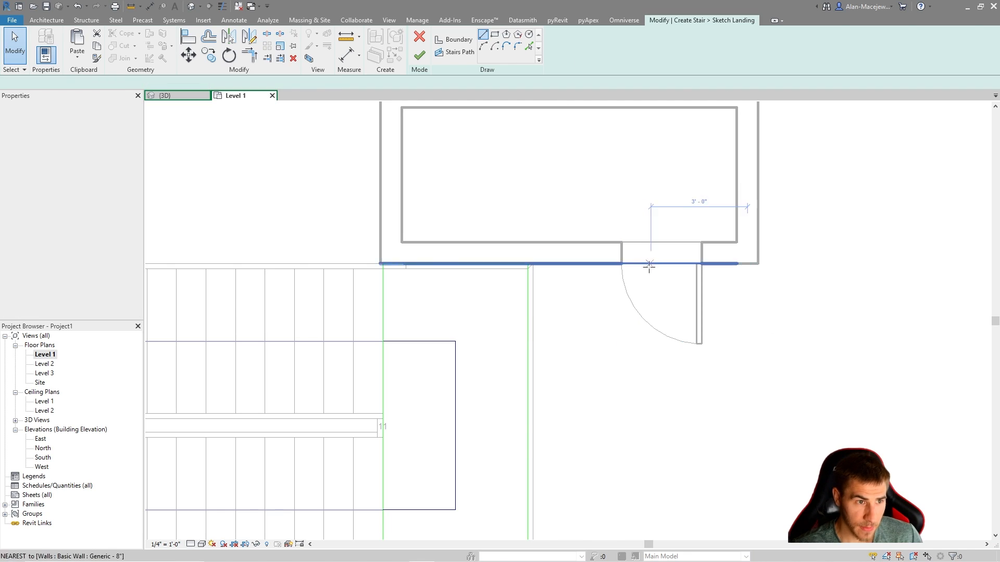
pyautogui.click(384, 425)
pyautogui.click(792, 425)
pyautogui.press('Escape')
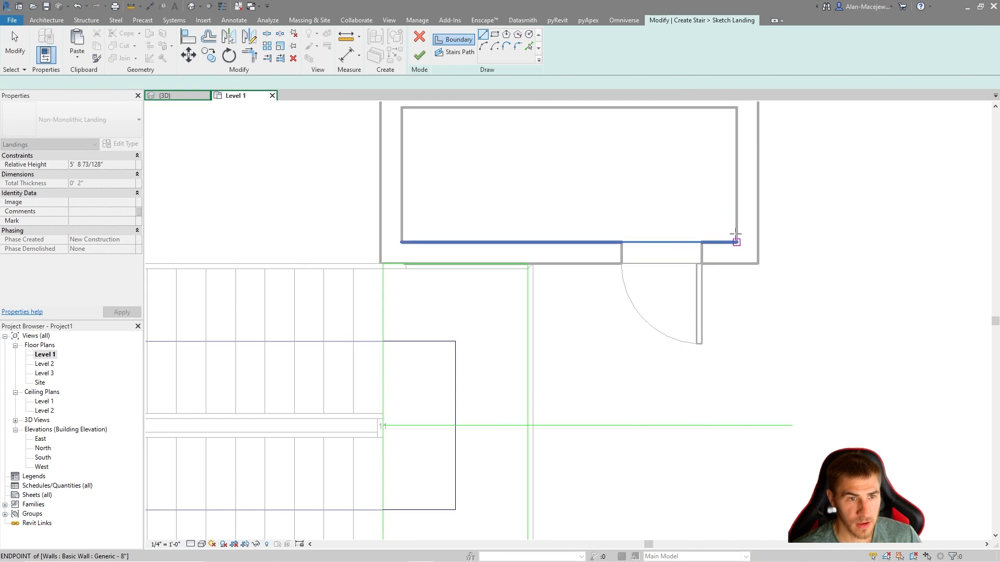
pyautogui.click(735, 242)
pyautogui.click(737, 431)
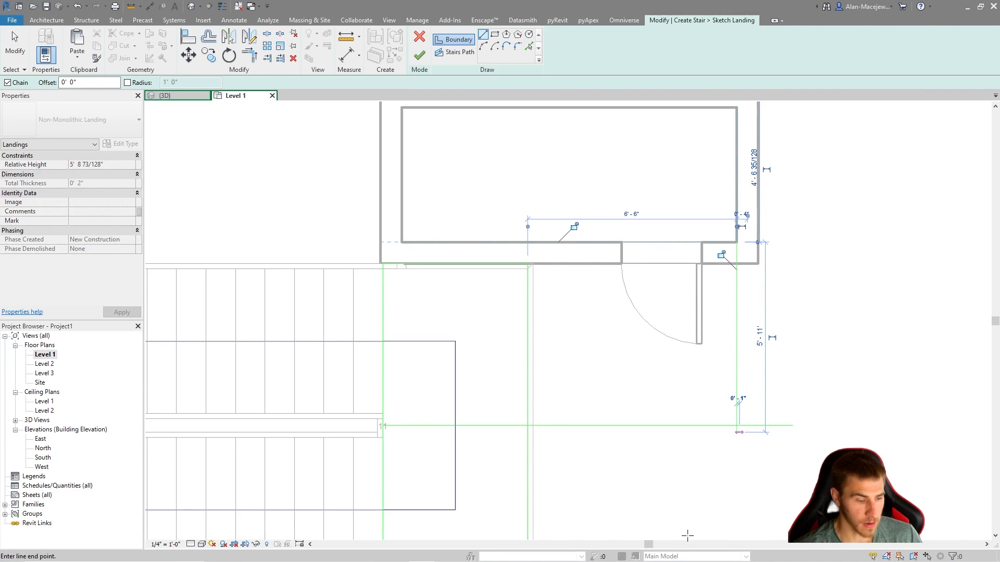
# Step: Trim and extend the landing's boundary lines to each other, forming a closed L-shaped outline that reaches past the door
pyautogui.press('t')
pyautogui.press('r')
pyautogui.click(526, 449)
pyautogui.click(540, 427)
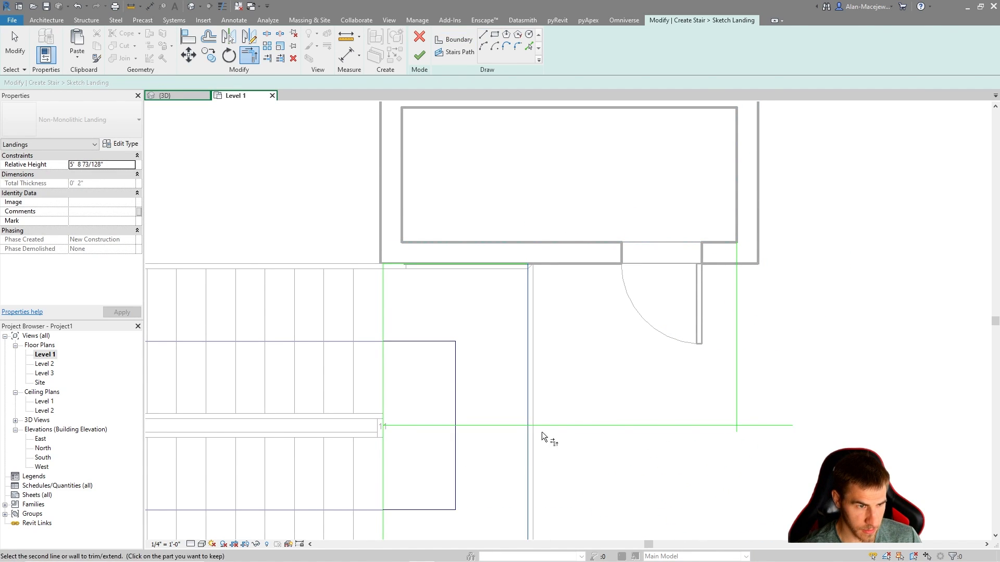
pyautogui.click(737, 299)
pyautogui.click(511, 265)
pyautogui.press('Escape')
pyautogui.scroll(-2, 602, 273)
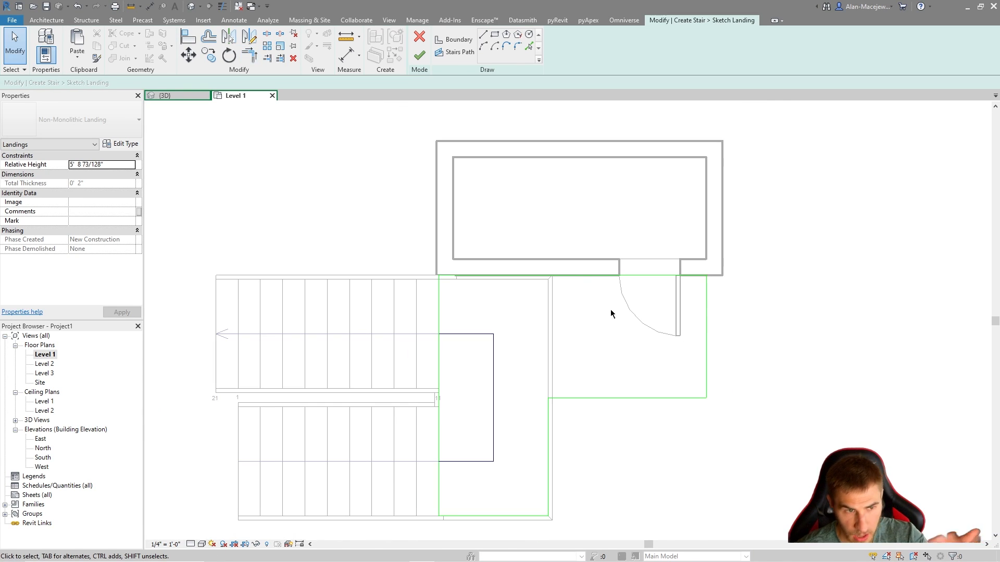
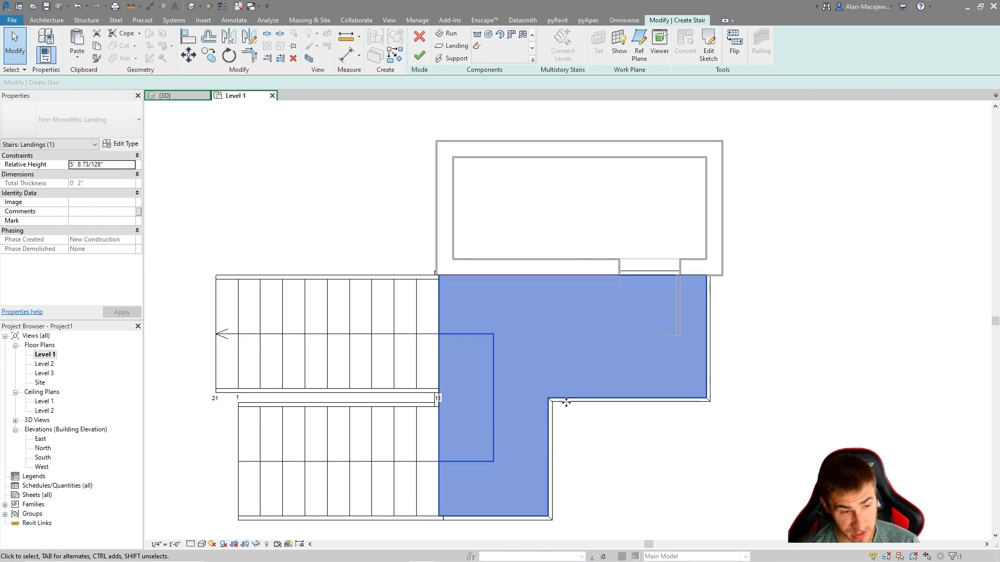
# Step: Delete the two stringer supports along the landing's edge against the door wall
pyautogui.click(553, 458)
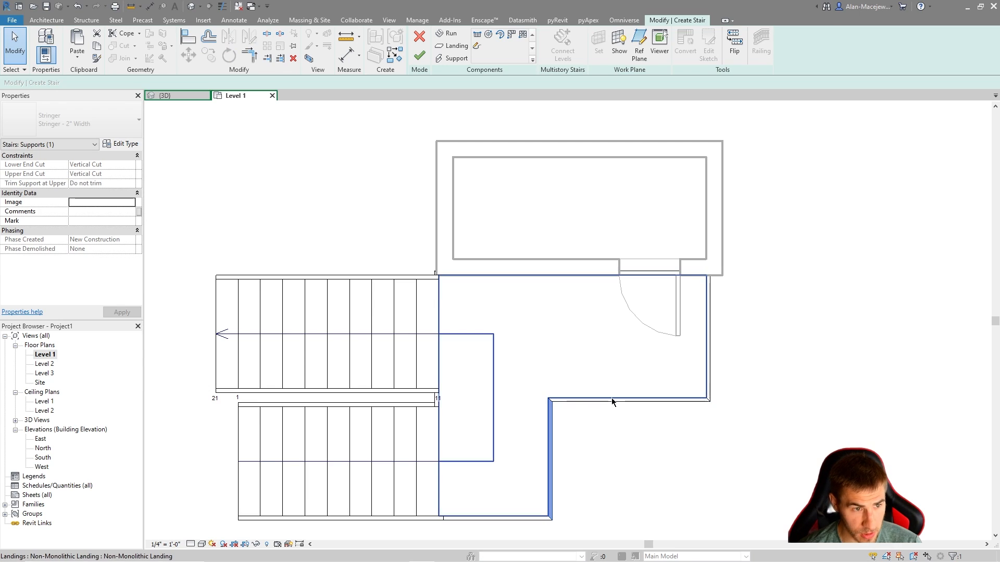
pyautogui.press('Escape')
pyautogui.click(647, 400)
pyautogui.press('Escape')
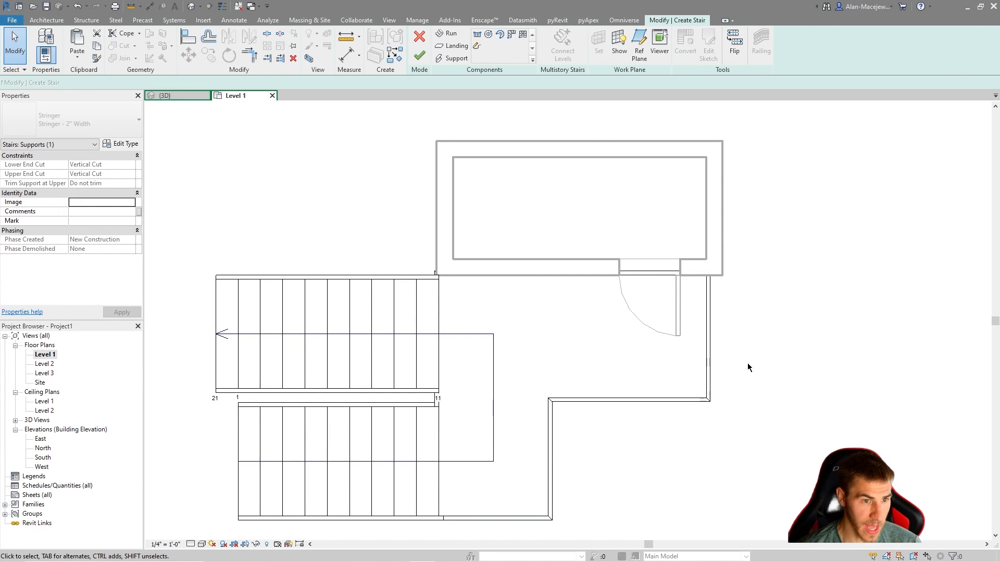
pyautogui.click(713, 353)
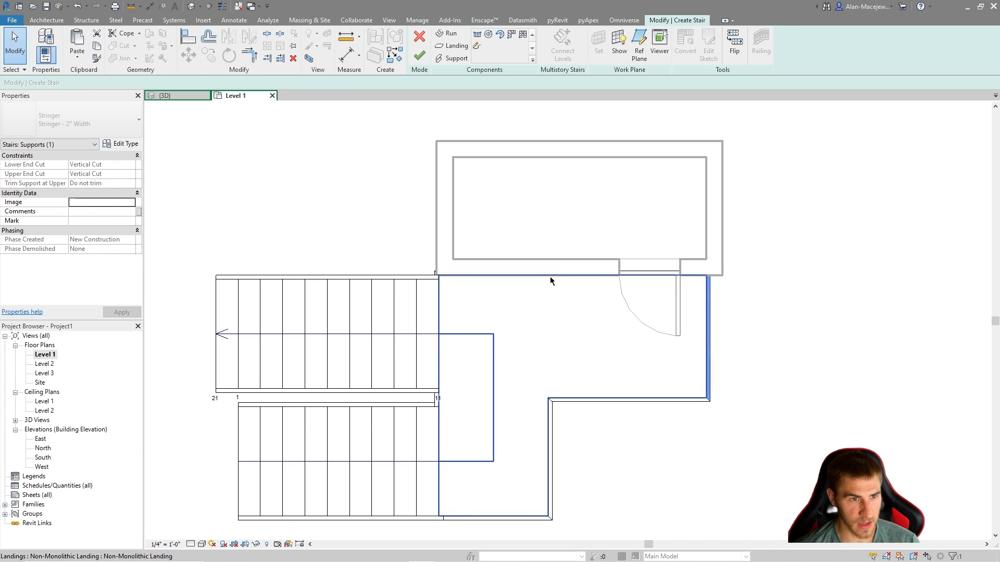
pyautogui.scroll(3, 520, 276)
pyautogui.scroll(-3, 299, 198)
pyautogui.moveTo(299, 198); pyautogui.dragTo(739, 252)
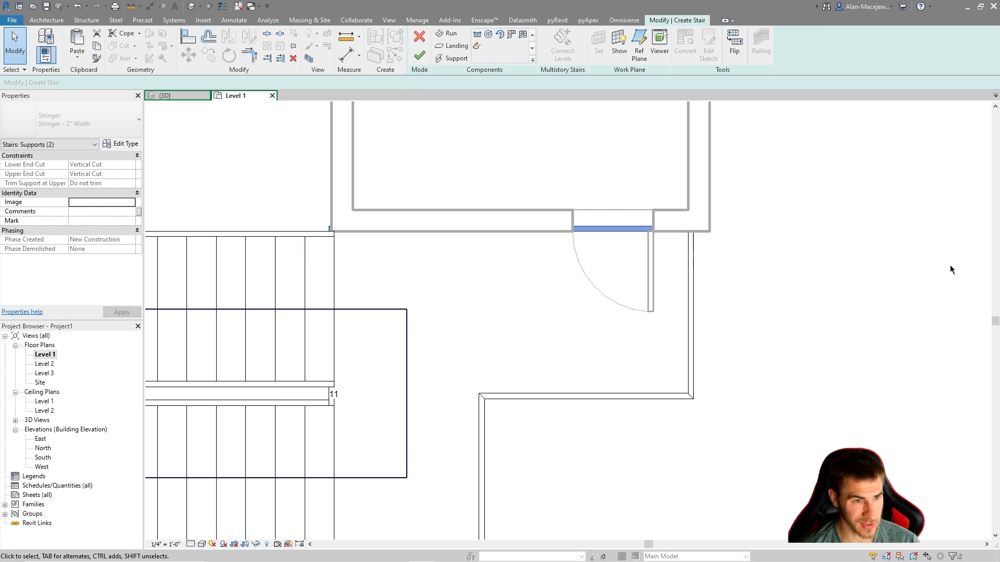
pyautogui.click(177, 96)
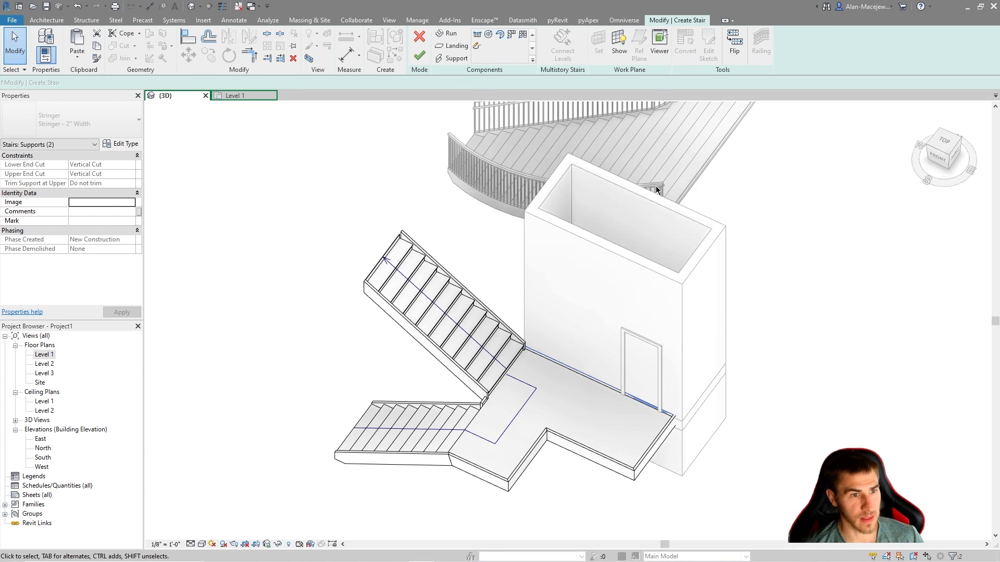
pyautogui.scroll(5, 662, 367)
pyautogui.press('Delete')
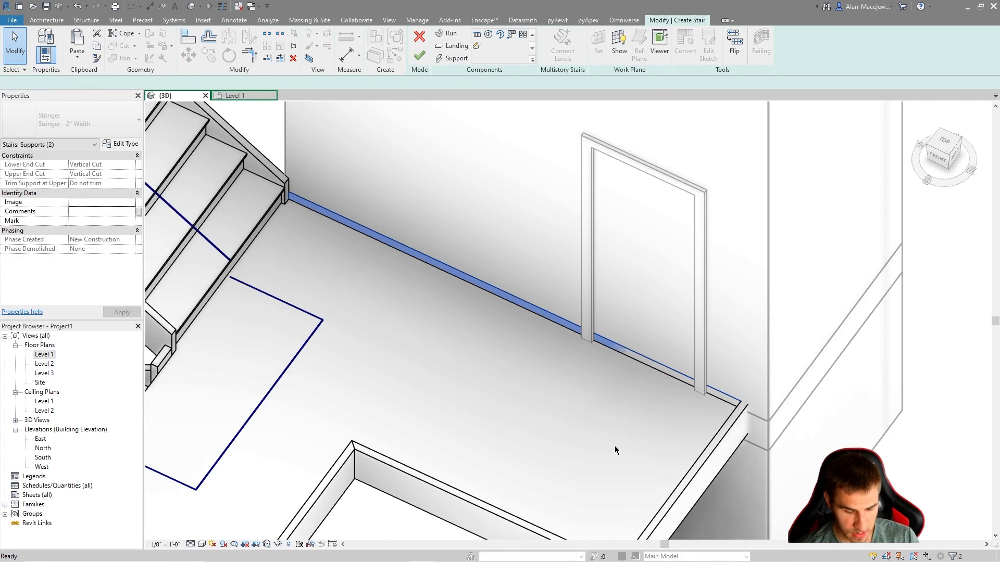
# Step: Examine in 3D how the L-shaped landing meets the door and wall where the supports were removed
pyautogui.scroll(-3, 368, 267)
pyautogui.keyDown('shift'); pyautogui.moveTo(364, 255); pyautogui.dragTo(497, 173, button='middle'); pyautogui.keyUp('shift')
pyautogui.keyDown('shift'); pyautogui.moveTo(589, 201); pyautogui.dragTo(531, 328, button='middle'); pyautogui.keyUp('shift')
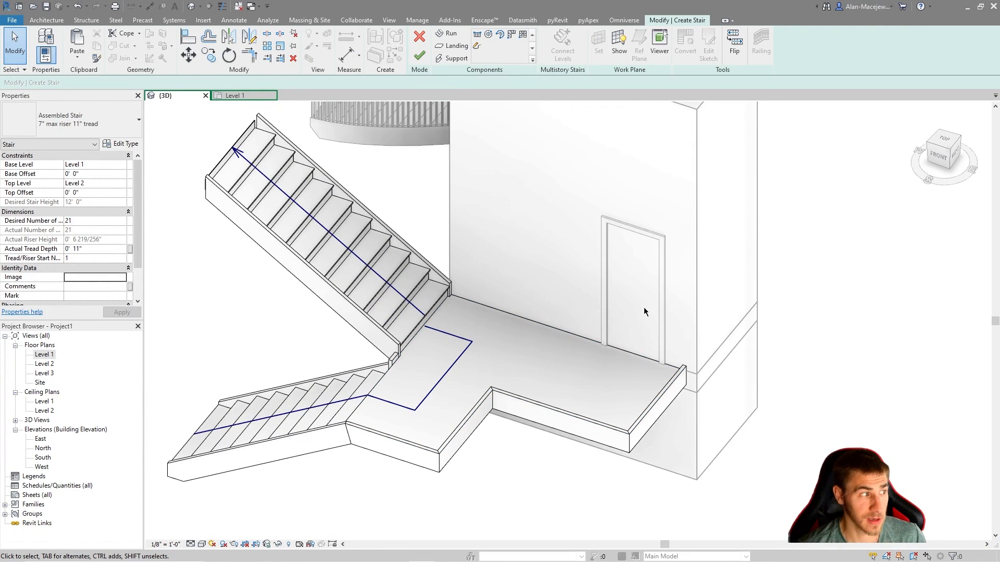
pyautogui.keyDown('shift'); pyautogui.moveTo(626, 230); pyautogui.dragTo(630, 338, button='middle'); pyautogui.keyUp('shift')
pyautogui.scroll(4, 629, 344)
pyautogui.scroll(-1, 615, 321)
pyautogui.keyDown('shift'); pyautogui.moveTo(604, 264); pyautogui.dragTo(651, 247, button='middle'); pyautogui.keyUp('shift')
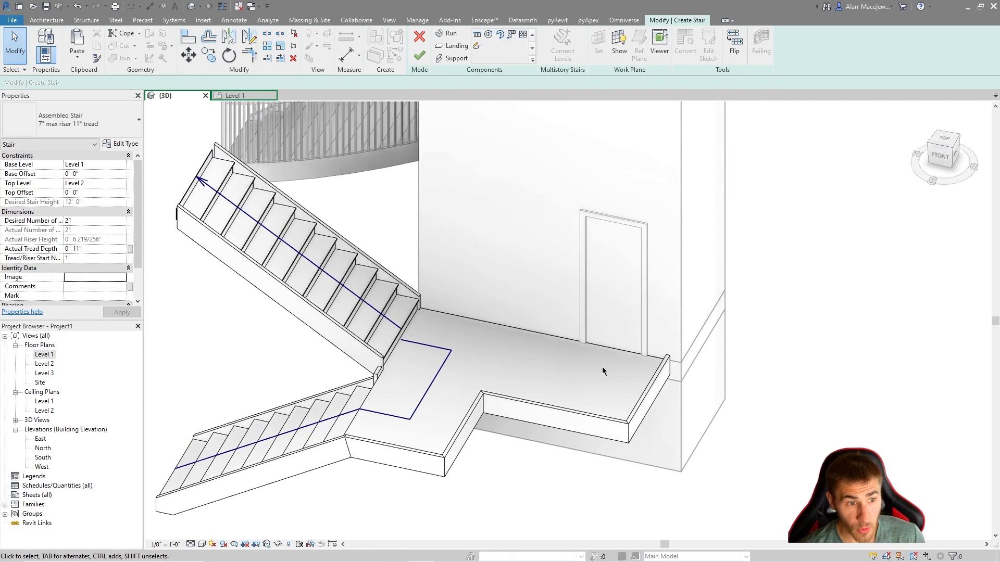
pyautogui.scroll(-2, 592, 361)
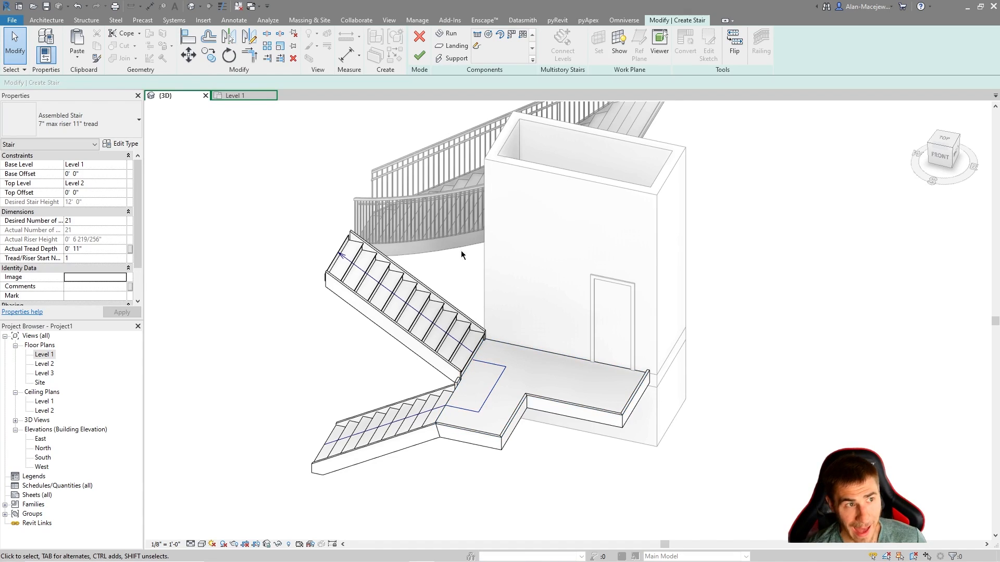
# Step: Finish editing the stair with its L-shaped landing and check it in 3D
pyautogui.click(419, 55)
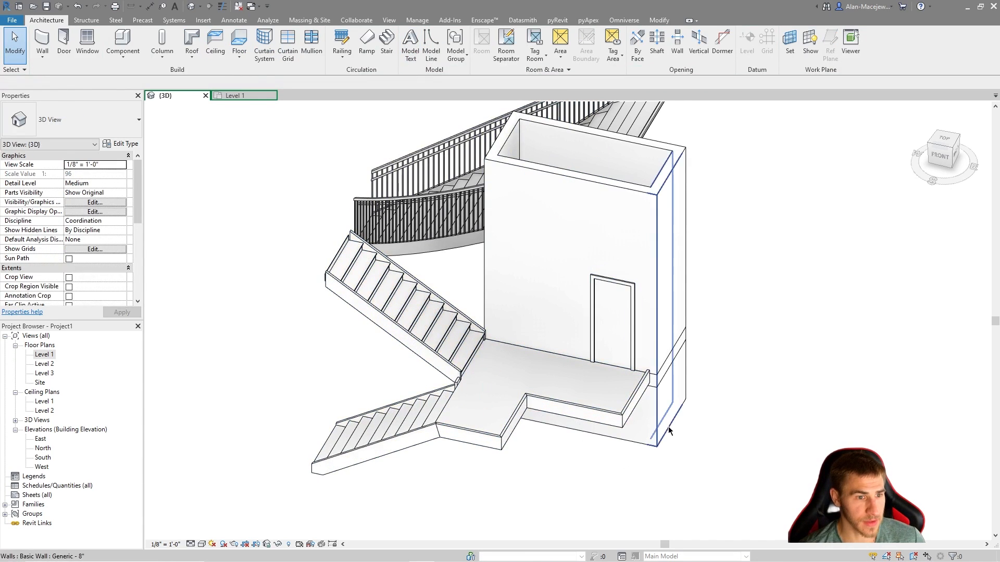
pyautogui.keyDown('shift'); pyautogui.moveTo(649, 420); pyautogui.dragTo(602, 372, button='middle'); pyautogui.keyUp('shift')
pyautogui.keyDown('shift'); pyautogui.moveTo(572, 316); pyautogui.dragTo(614, 355, button='middle'); pyautogui.keyUp('shift')
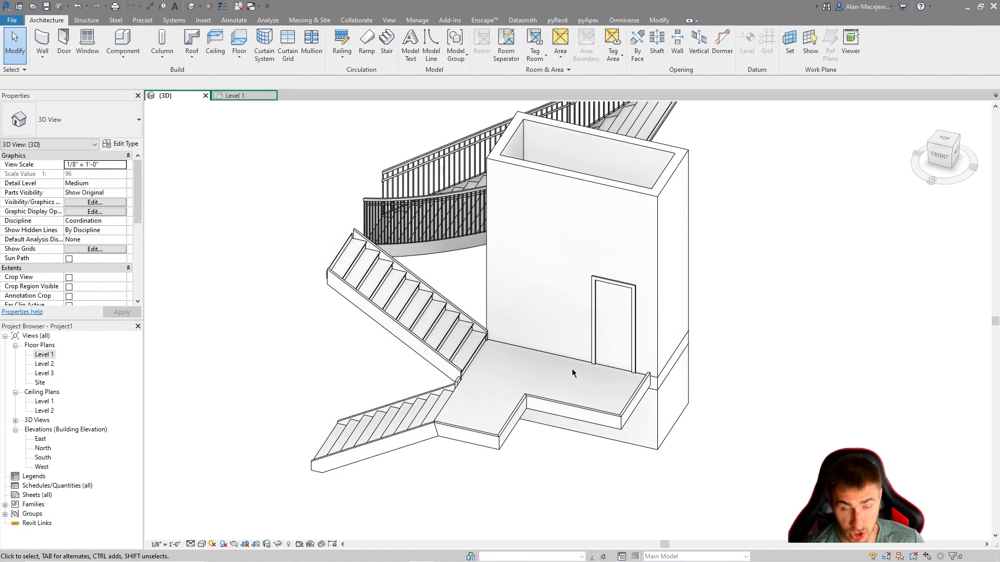
# Step: Delete the door from the room wall above the landing
pyautogui.moveTo(592, 336); pyautogui.dragTo(508, 328)
pyautogui.hotkey('ctrl', 'z')
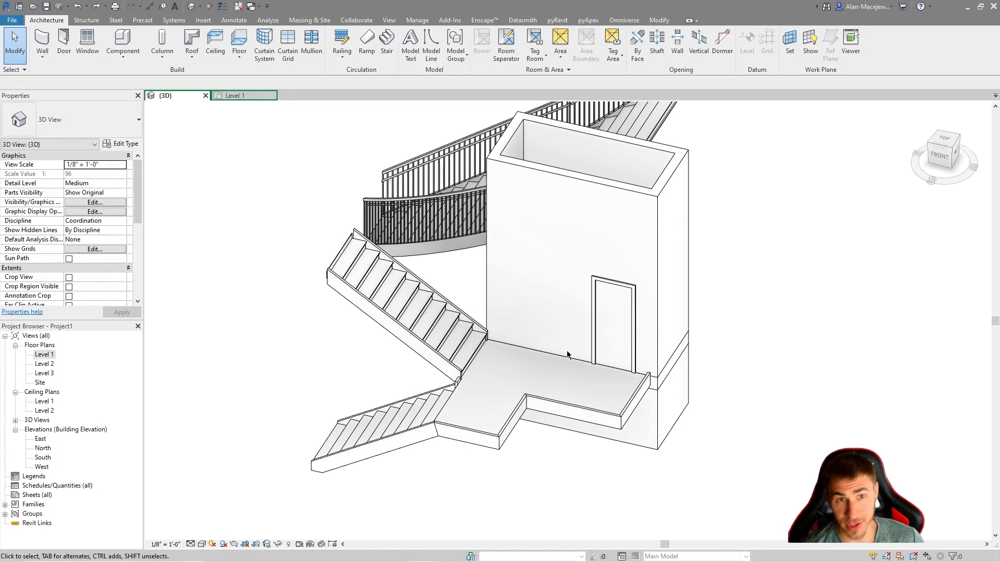
pyautogui.click(599, 334)
pyautogui.press('Delete')
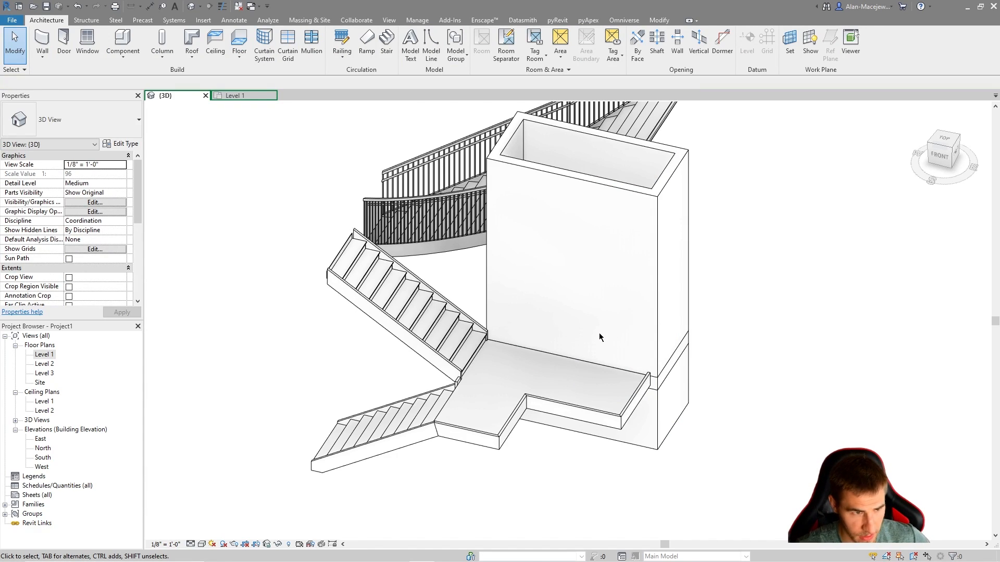
# Step: Reopen the assembled stair for editing in the Level 1 plan view
pyautogui.click(595, 416)
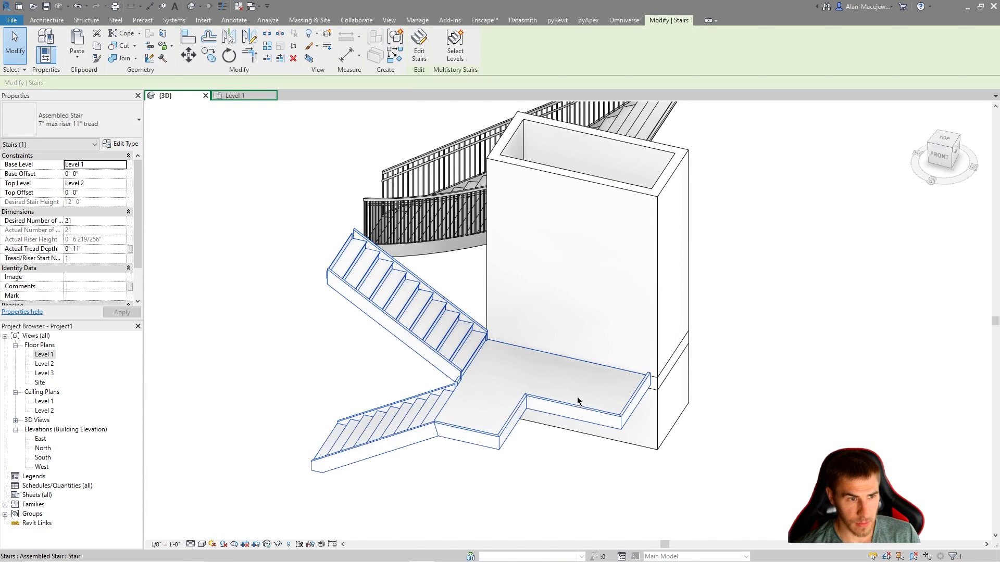
pyautogui.click(245, 102)
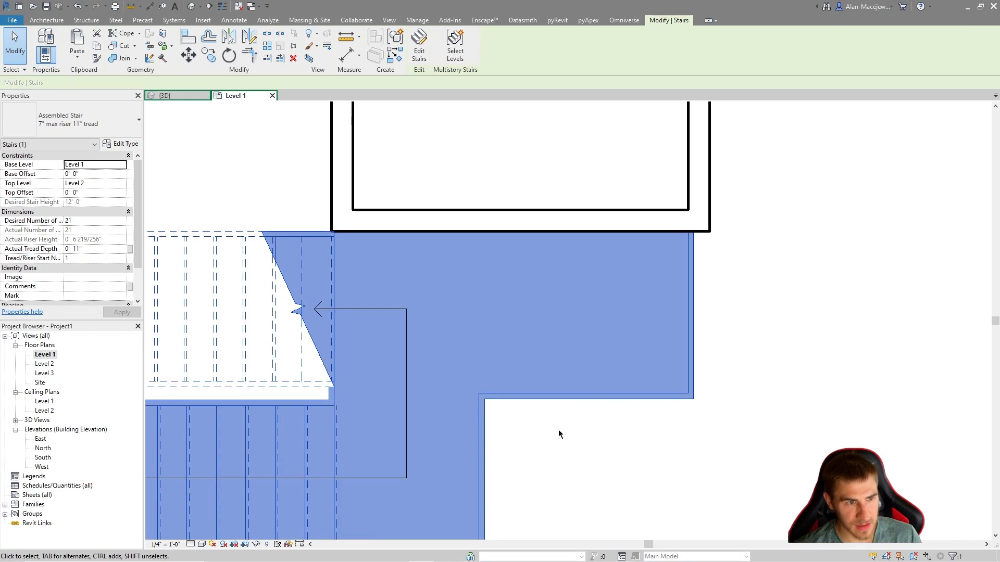
pyautogui.scroll(-3, 557, 435)
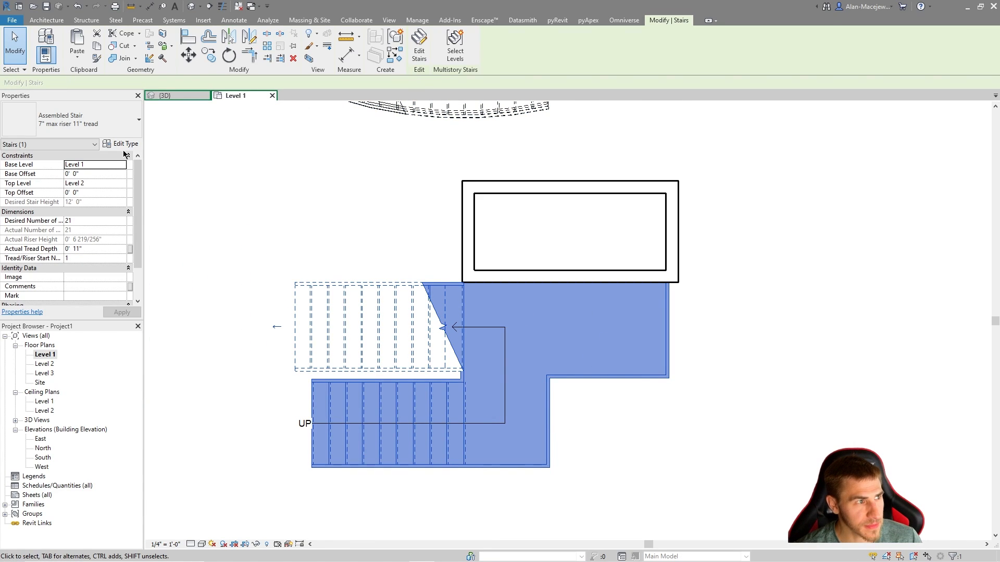
pyautogui.click(419, 46)
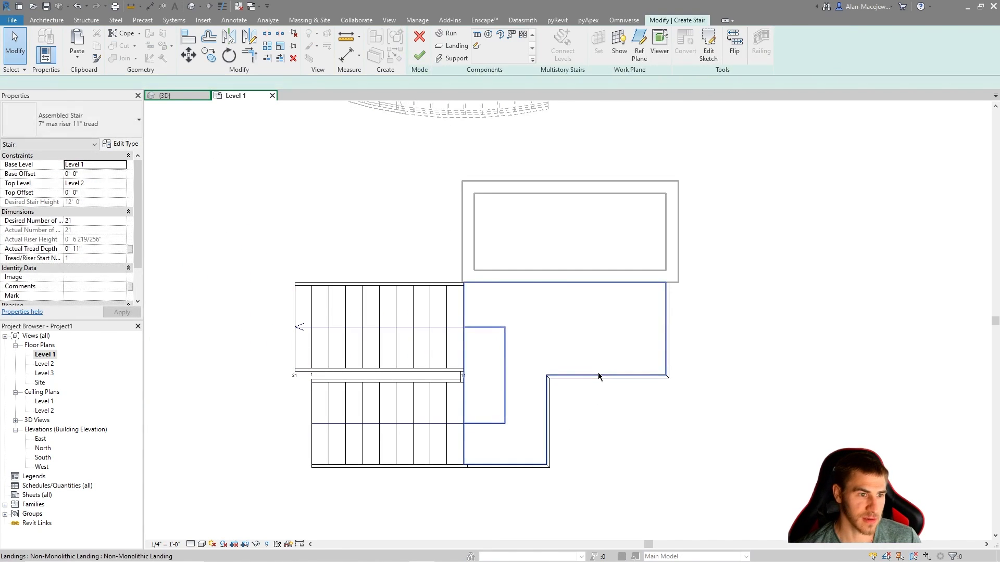
# Step: Try to trim the landing's sketch boundary back to a rectangle at the end of the runs, and discard the sketch edits
pyautogui.click(651, 367)
pyautogui.click(708, 47)
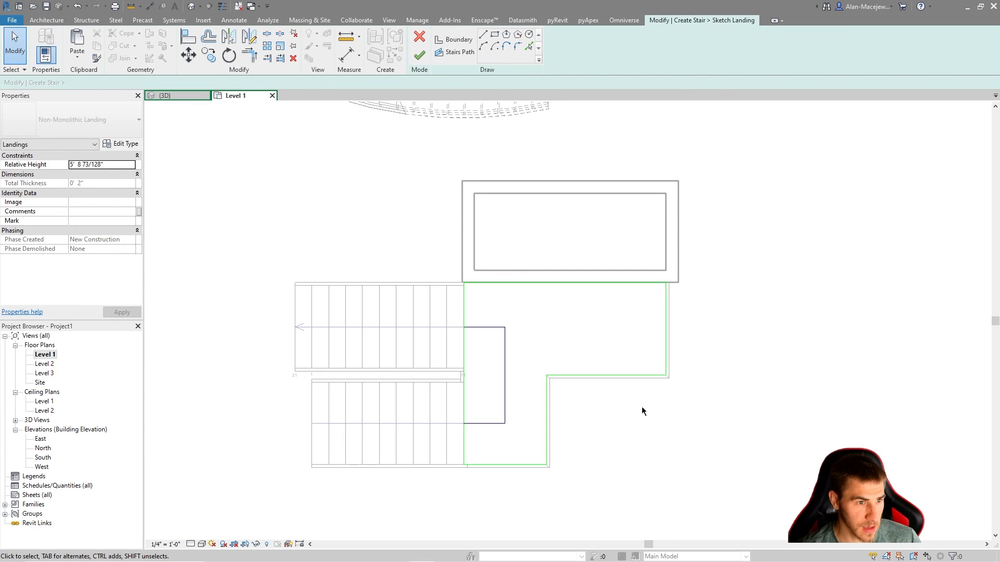
pyautogui.press('t')
pyautogui.press('r')
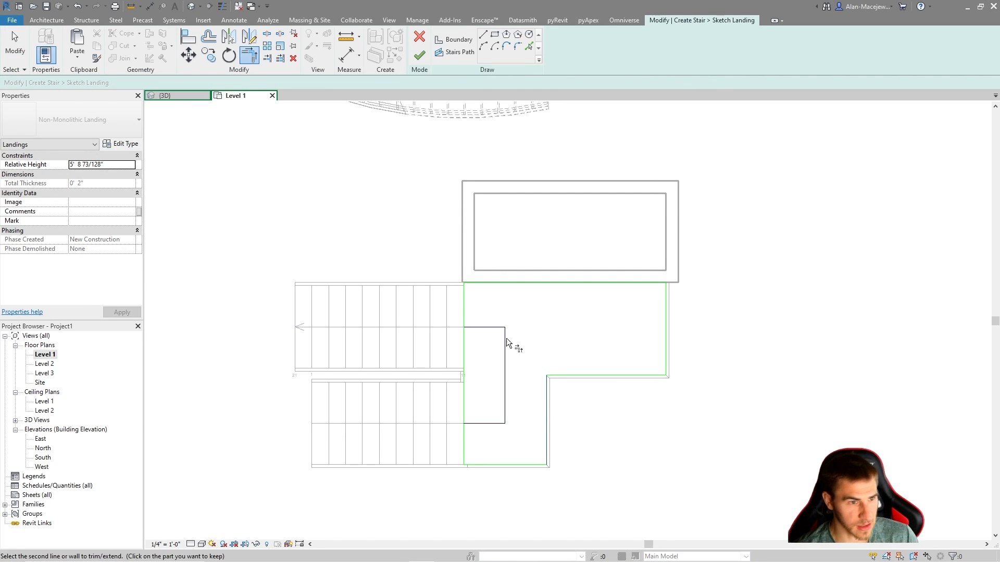
pyautogui.click(508, 287)
pyautogui.click(546, 391)
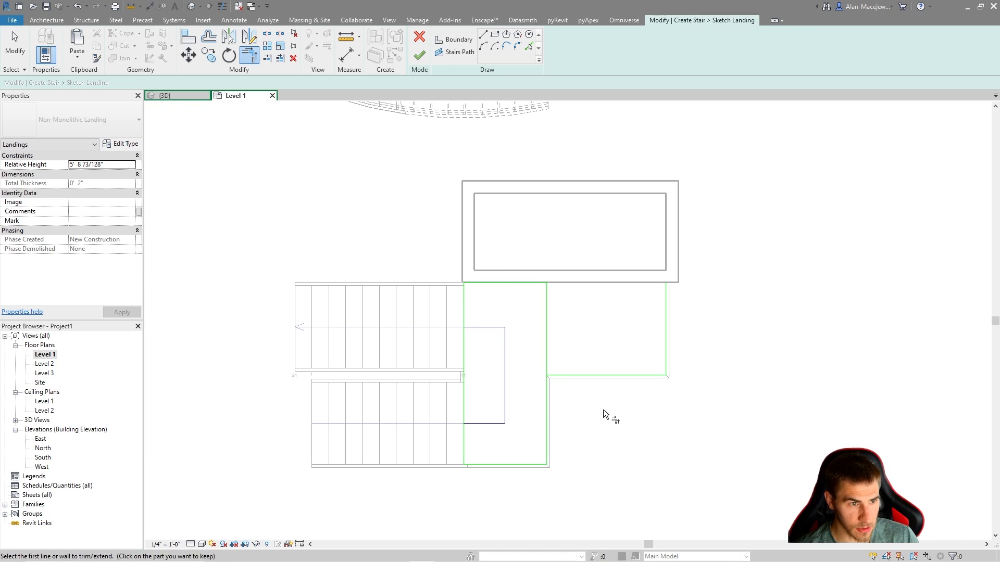
pyautogui.press('Escape')
pyautogui.moveTo(715, 321); pyautogui.dragTo(636, 411)
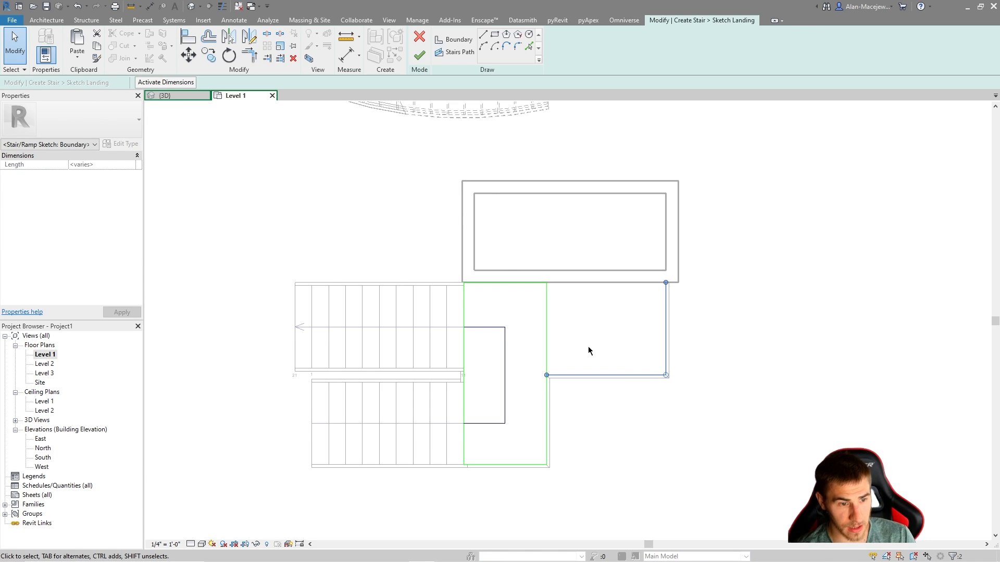
pyautogui.click(419, 37)
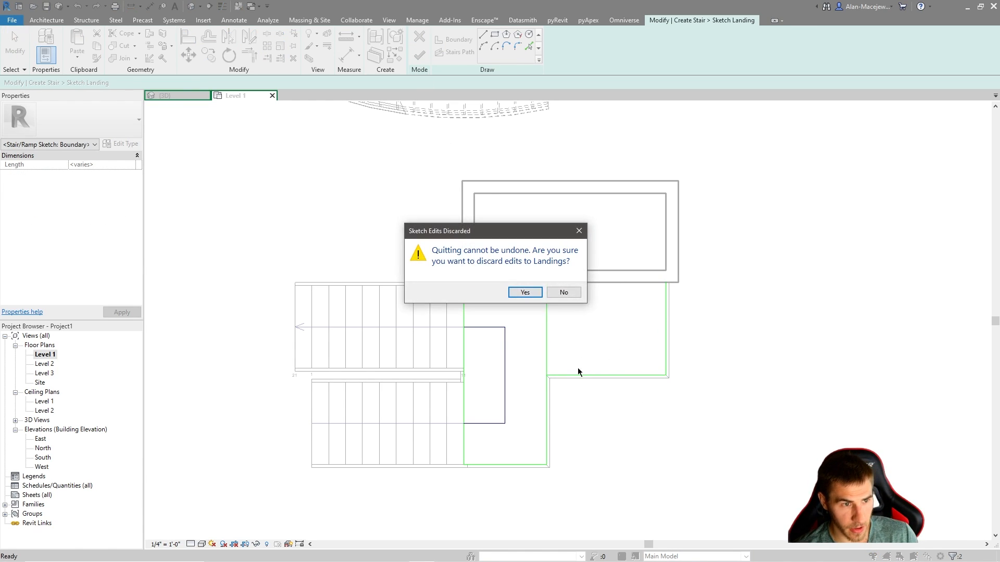
pyautogui.click(538, 294)
# Step: Examine the upper and lower stair runs that the landing connects
pyautogui.moveTo(637, 431); pyautogui.dragTo(615, 429, button='middle')
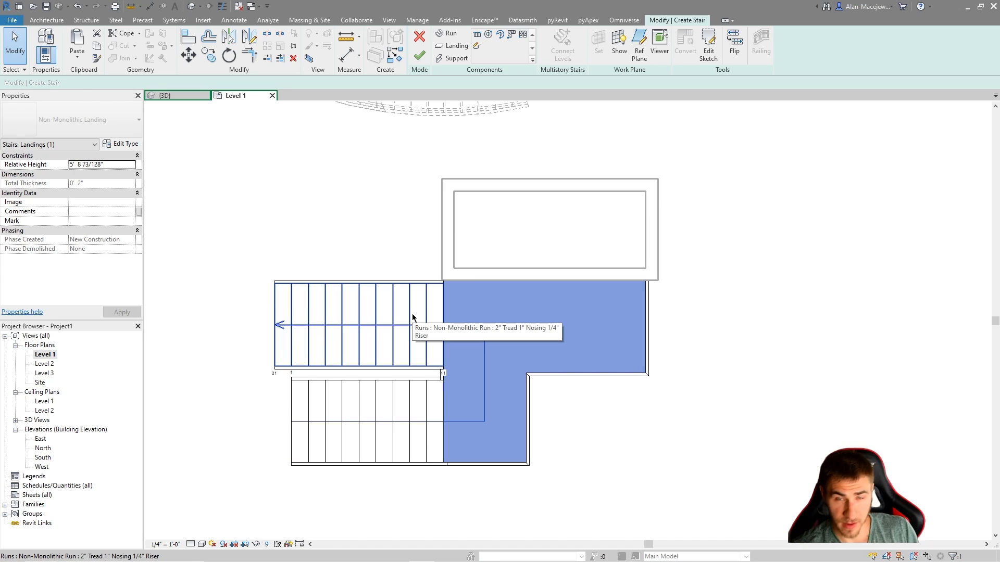
pyautogui.click(611, 430)
pyautogui.scroll(-2, 634, 370)
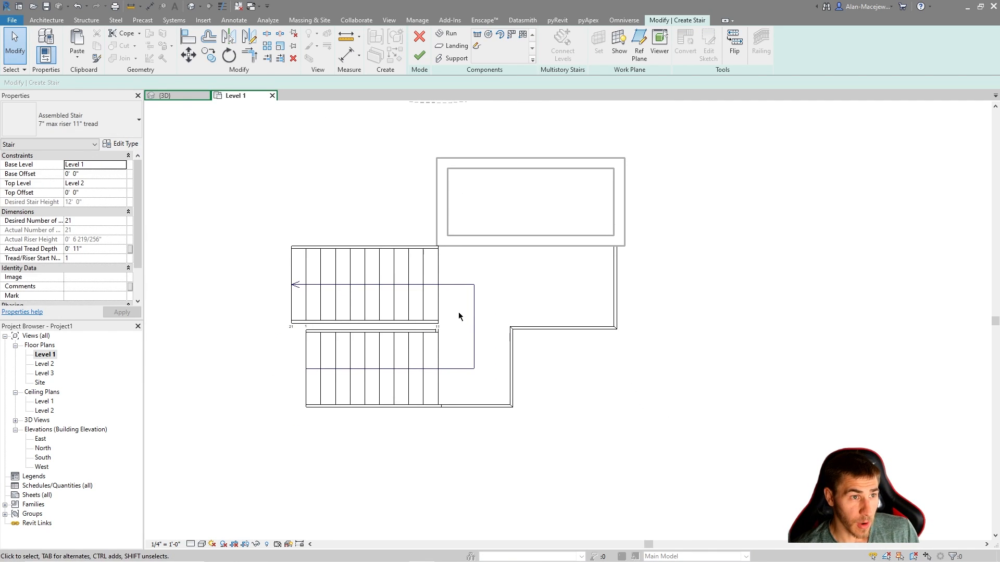
pyautogui.moveTo(523, 338); pyautogui.dragTo(539, 359, button='middle')
pyautogui.click(398, 334)
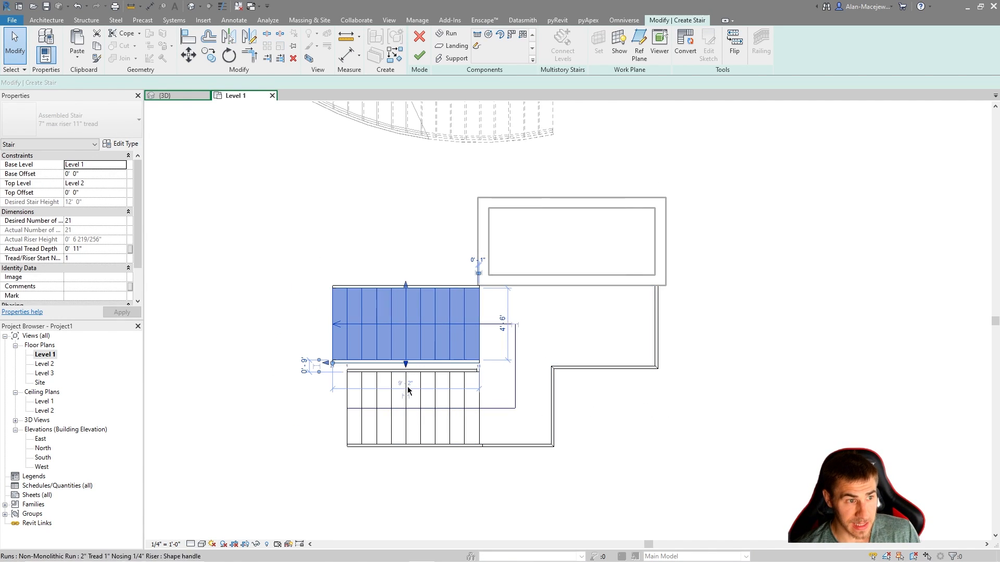
pyautogui.click(432, 386)
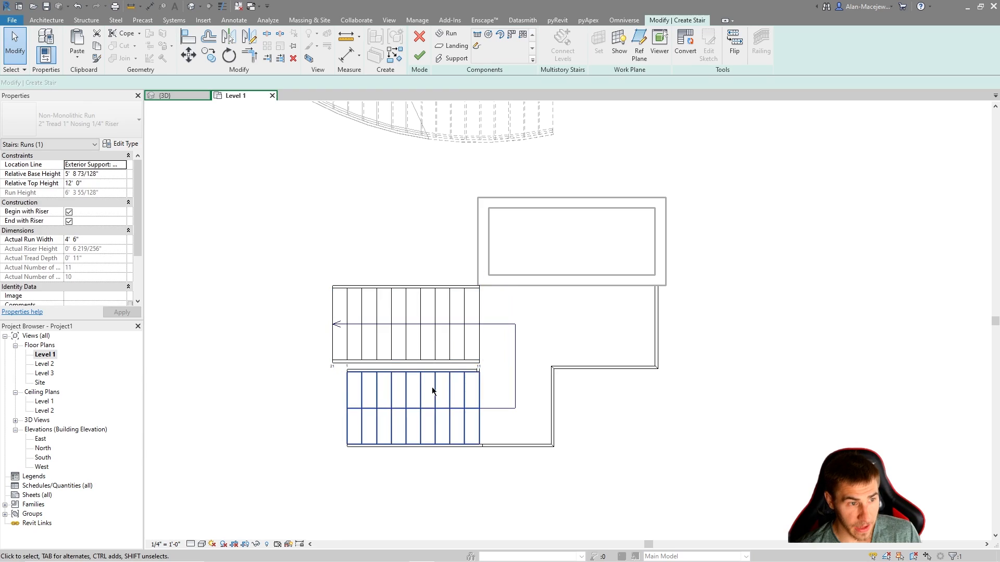
pyautogui.click(431, 311)
pyautogui.click(717, 354)
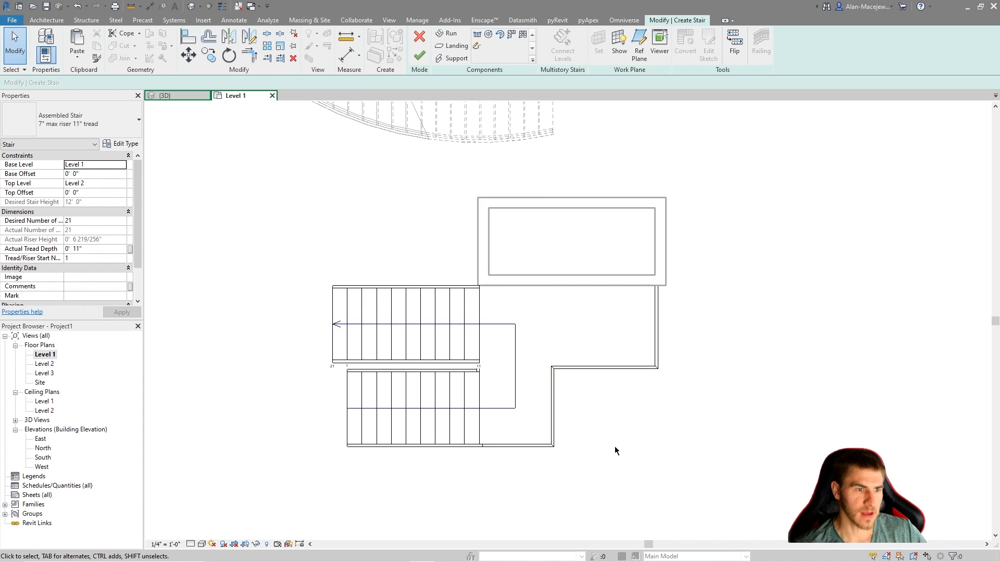
# Step: Delete the L-shaped landing and create a new automatic landing between the lower and upper runs
pyautogui.click(514, 388)
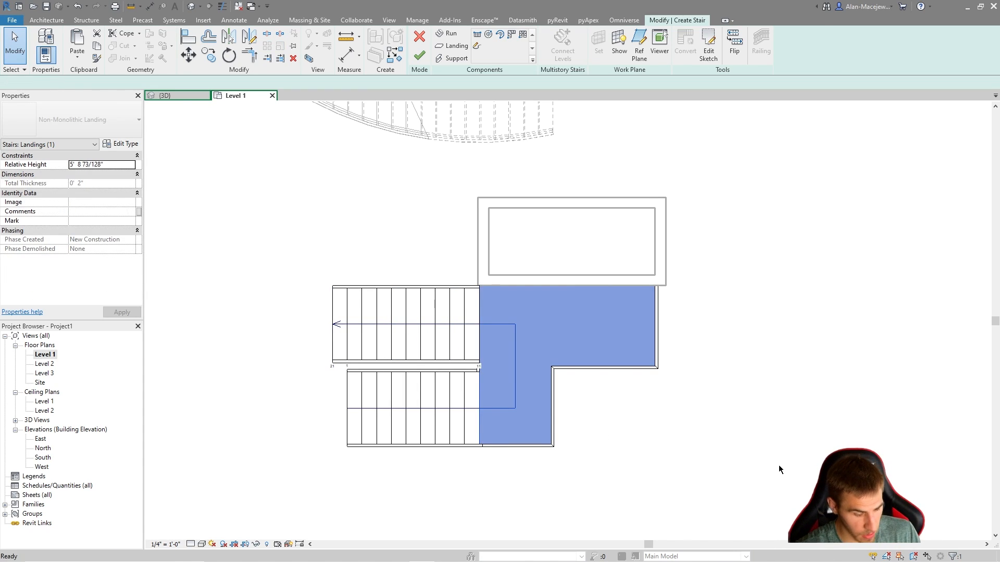
pyautogui.press('Delete')
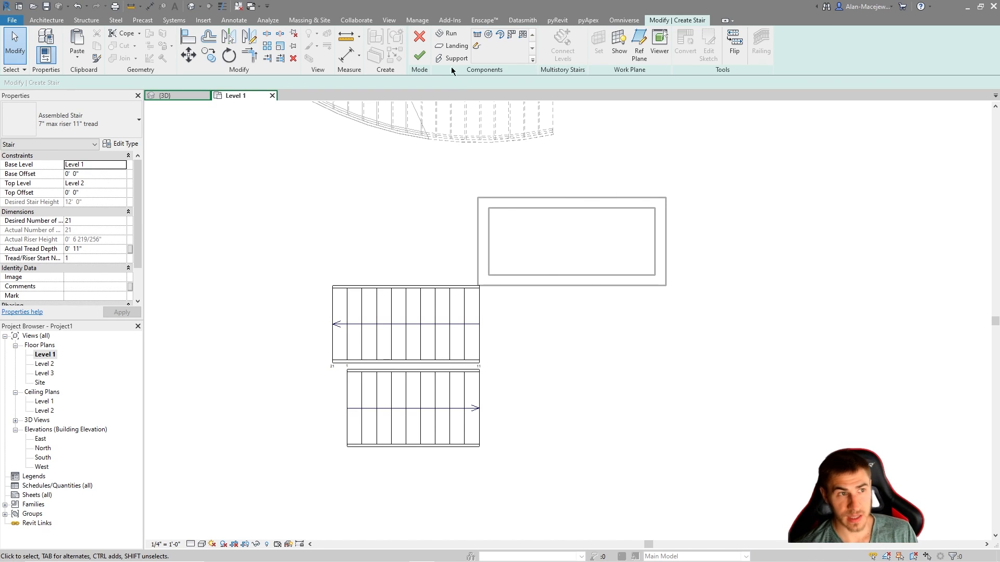
pyautogui.click(451, 47)
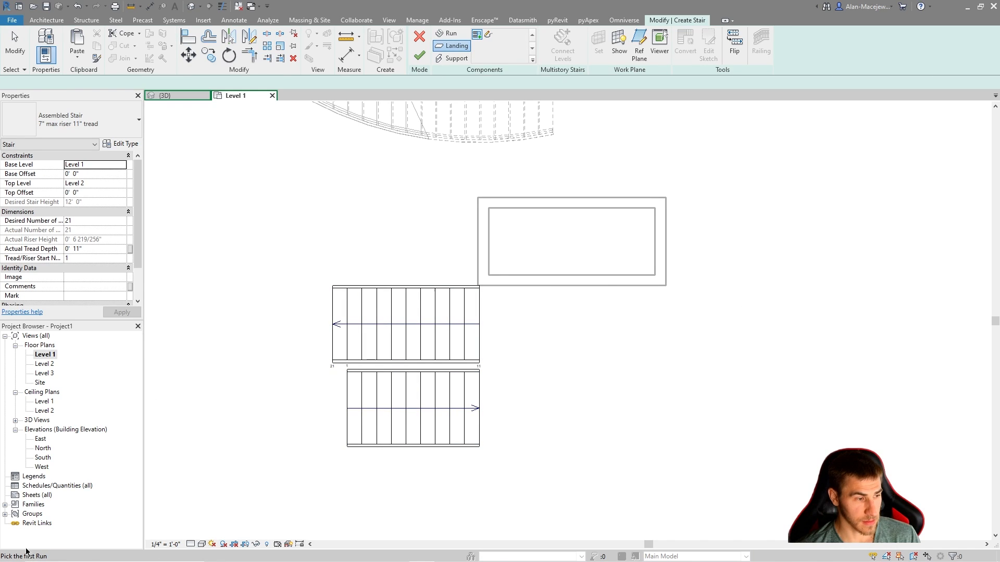
pyautogui.click(407, 386)
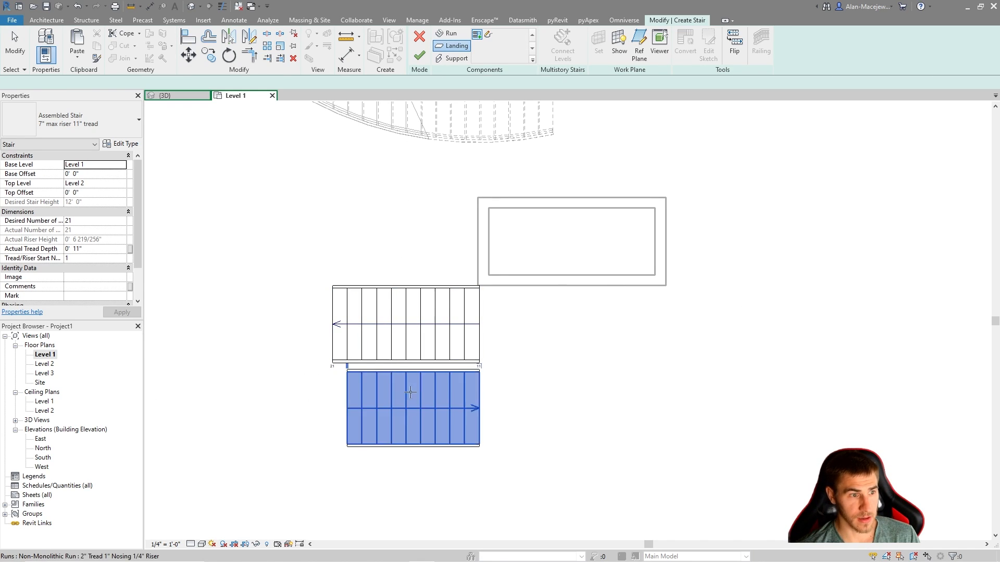
pyautogui.click(455, 309)
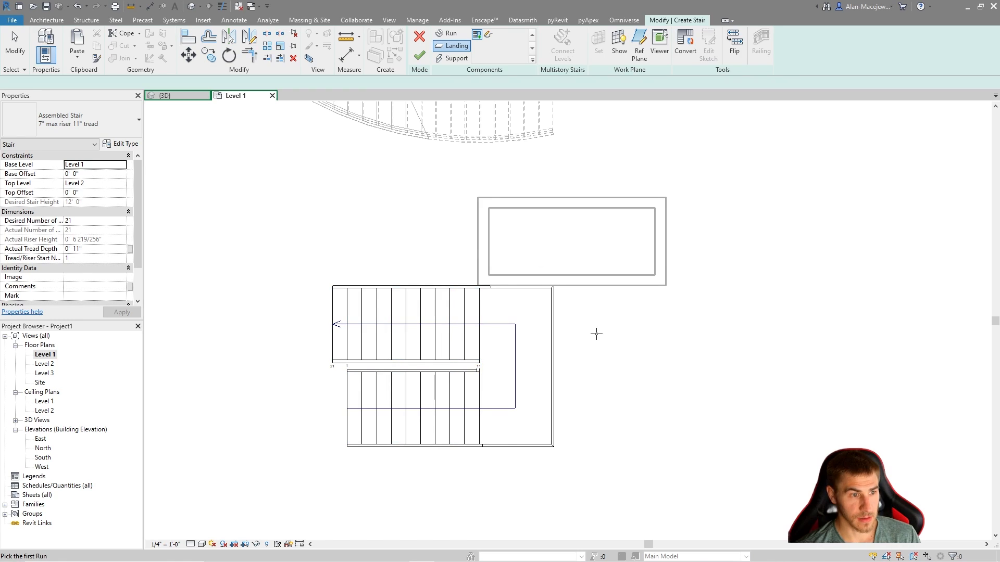
pyautogui.press('Escape')
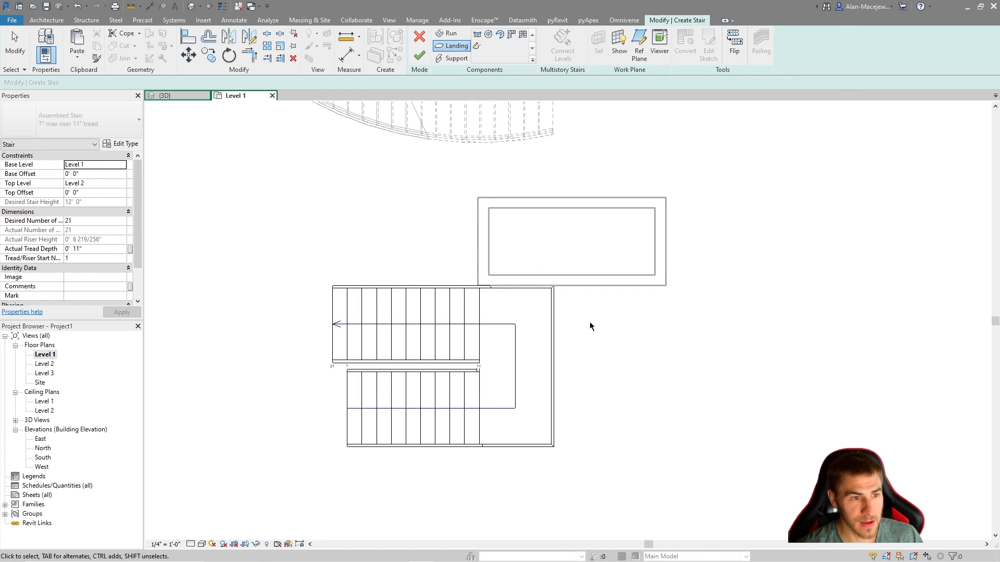
pyautogui.click(540, 371)
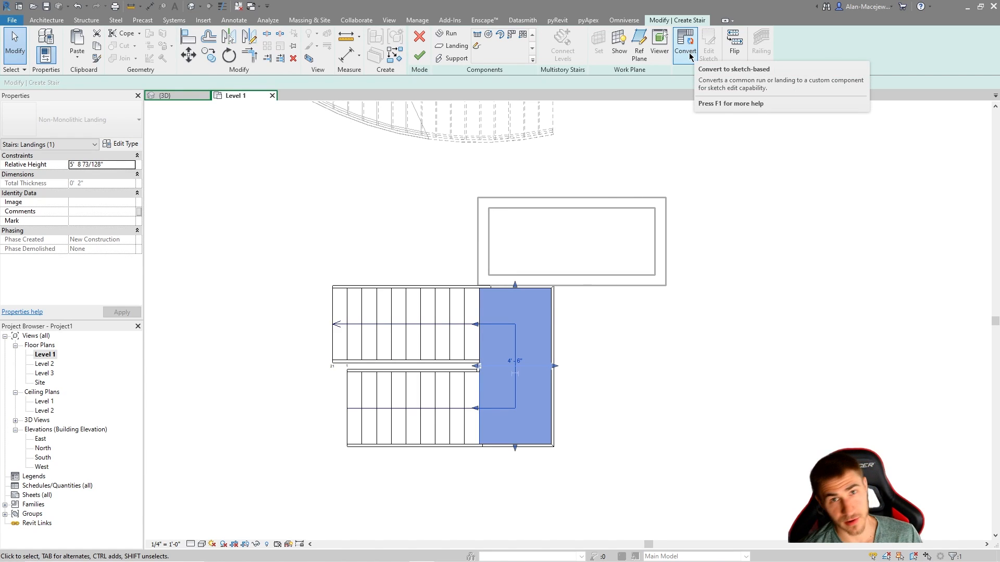
pyautogui.click(687, 316)
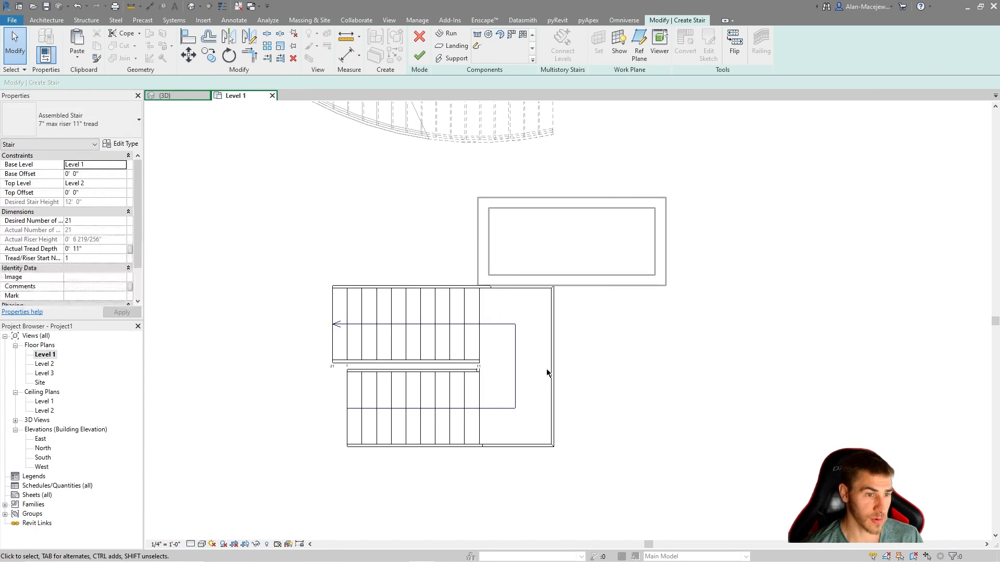
# Step: Switch to the 3D view and undo the automatic landing and the deletion before it, bringing back the L-shaped landing
pyautogui.click(513, 380)
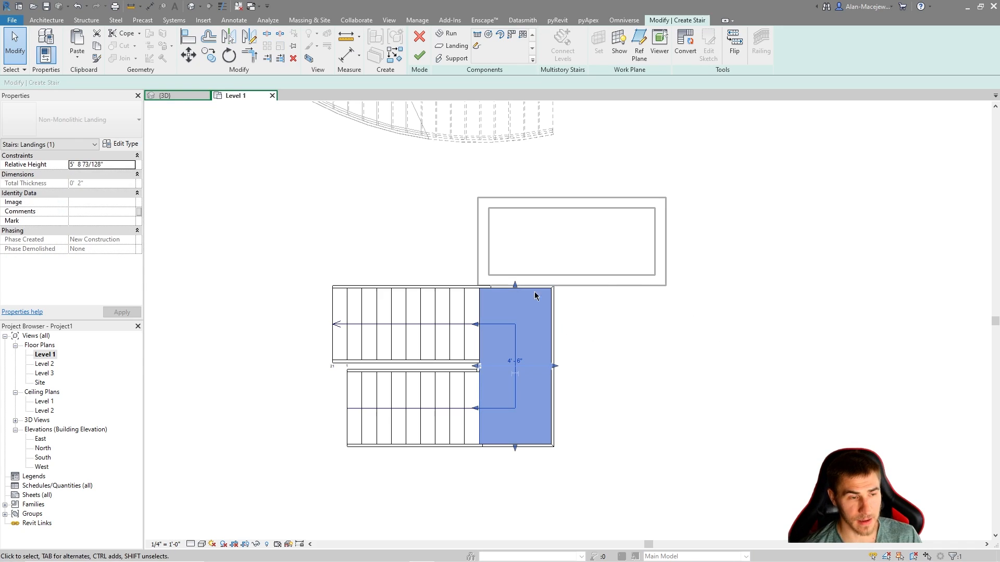
pyautogui.click(193, 95)
pyautogui.scroll(3, 558, 452)
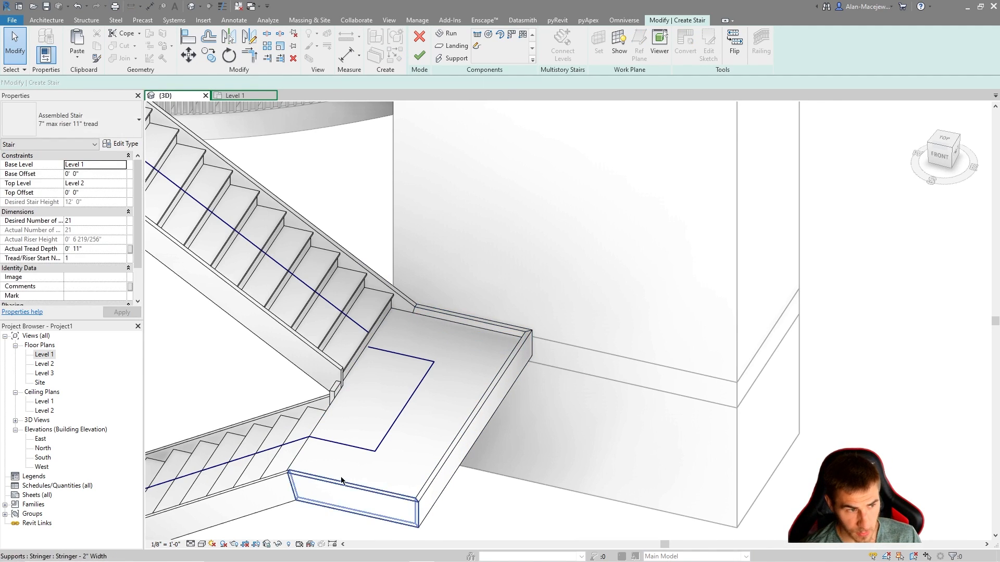
pyautogui.scroll(-3, 532, 367)
pyautogui.keyDown('shift'); pyautogui.moveTo(531, 368); pyautogui.dragTo(654, 313, button='middle'); pyautogui.keyUp('shift')
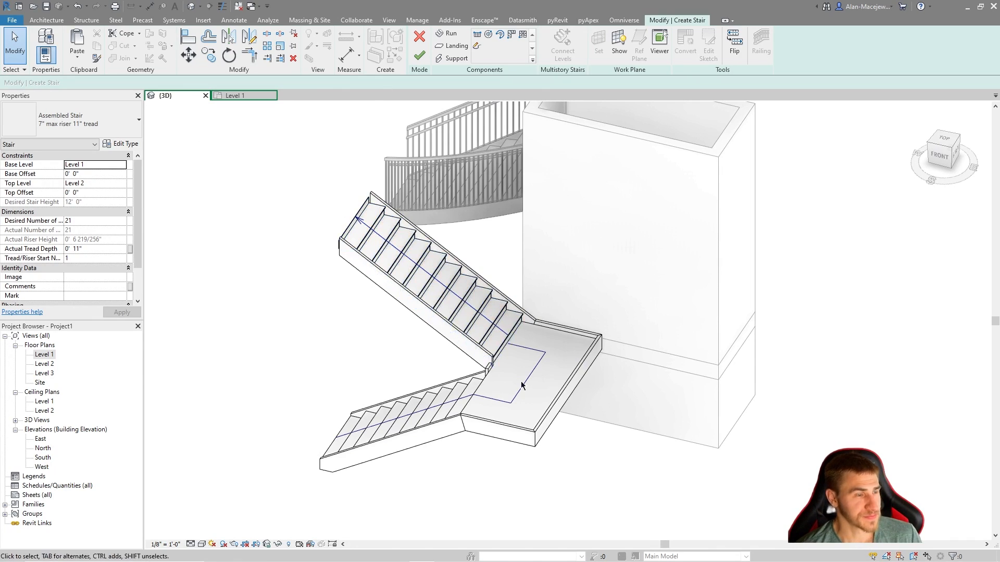
pyautogui.hotkey('ctrl', 'z')
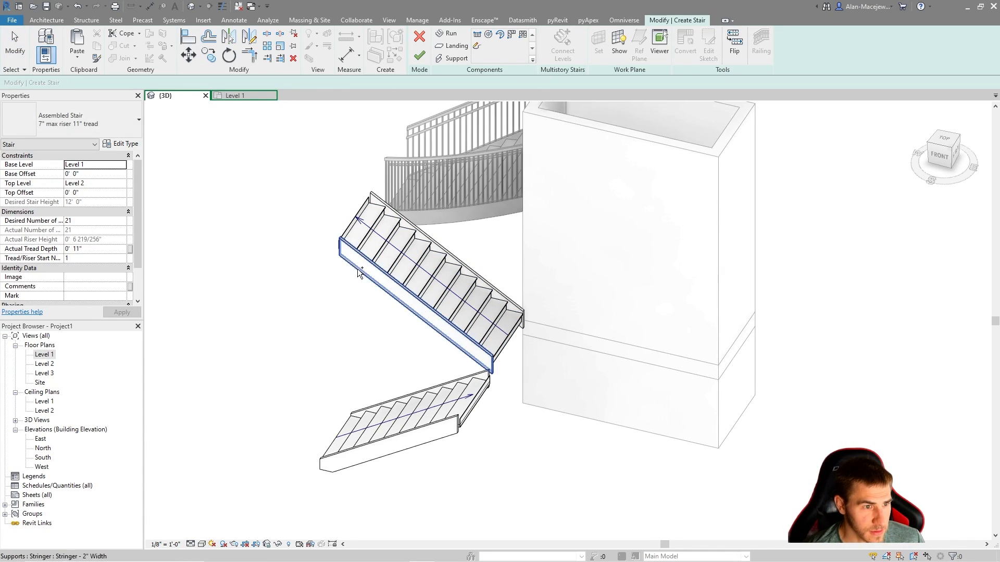
pyautogui.hotkey('ctrl', 'y')
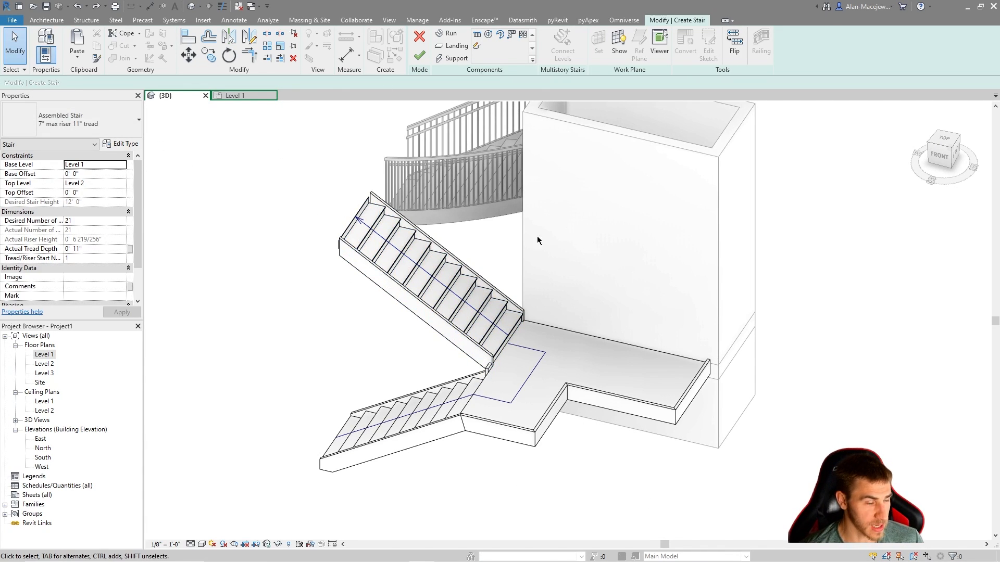
pyautogui.moveTo(499, 257); pyautogui.dragTo(460, 264, button='middle')
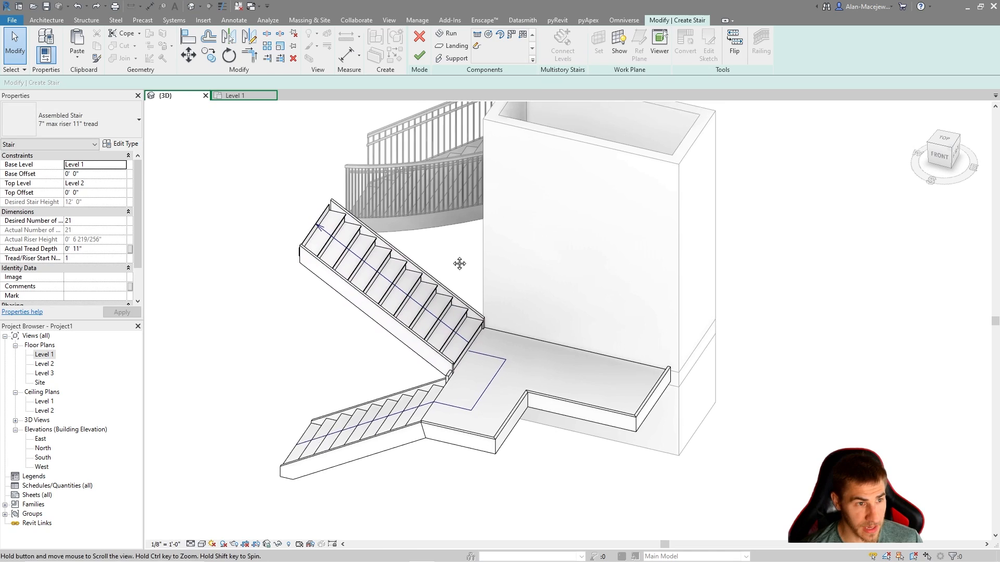
# Step: Convert the upper stair run to a custom sketch-based component
pyautogui.click(424, 299)
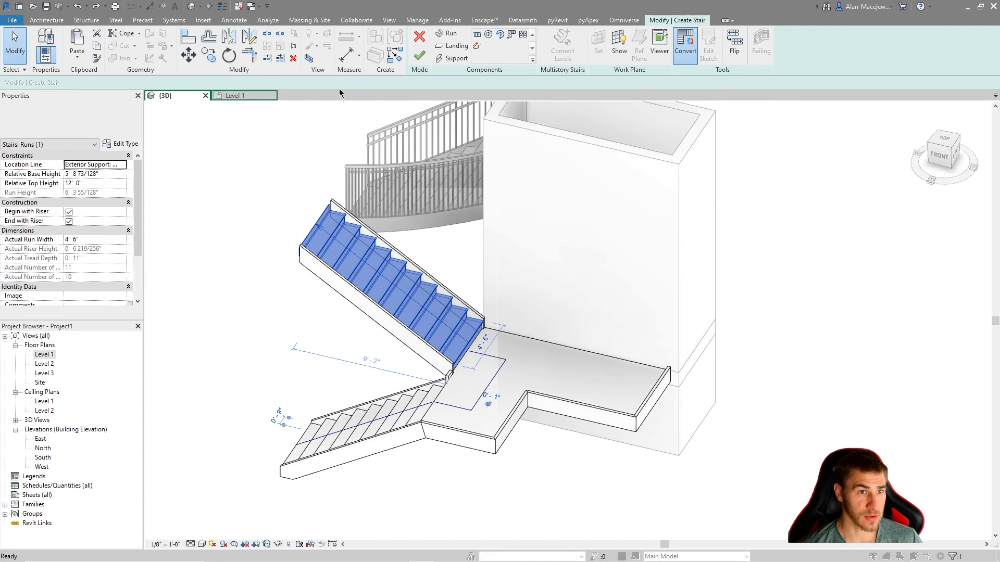
pyautogui.click(686, 47)
pyautogui.click(562, 304)
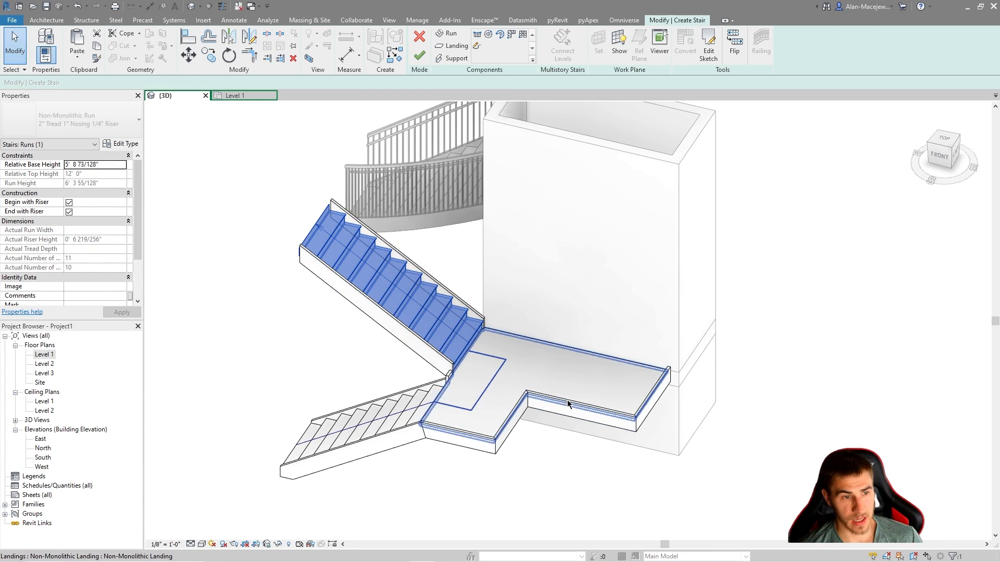
# Step: Delete the L-shaped landing and create an automatic landing between the lower run and the converted upper run
pyautogui.click(490, 390)
pyautogui.press('Delete')
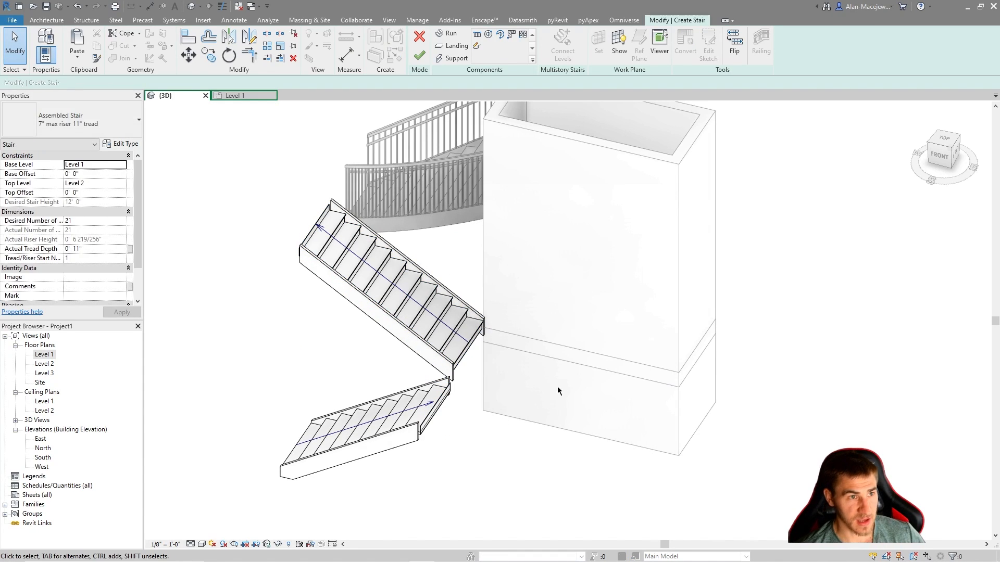
pyautogui.click(452, 46)
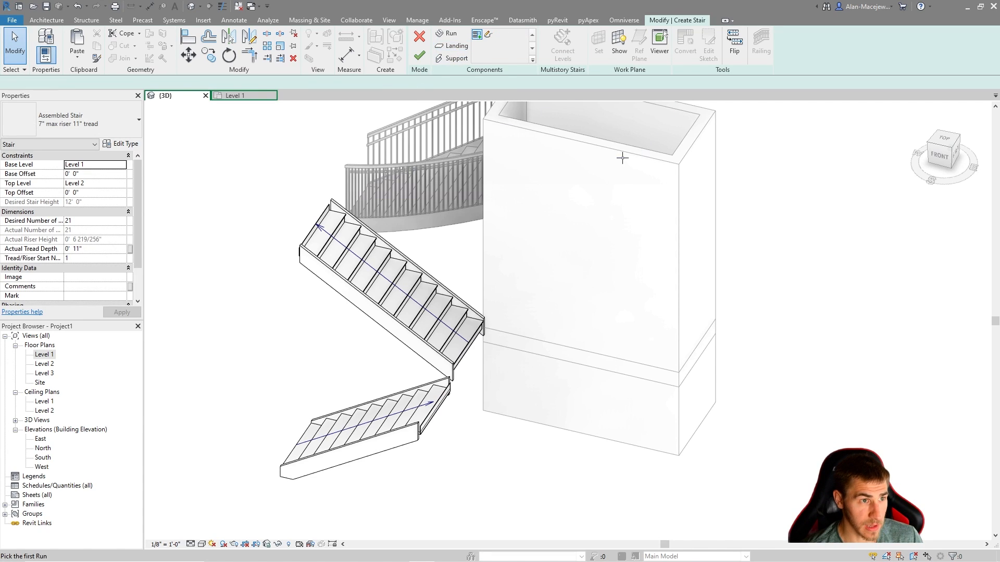
pyautogui.click(359, 430)
pyautogui.click(467, 317)
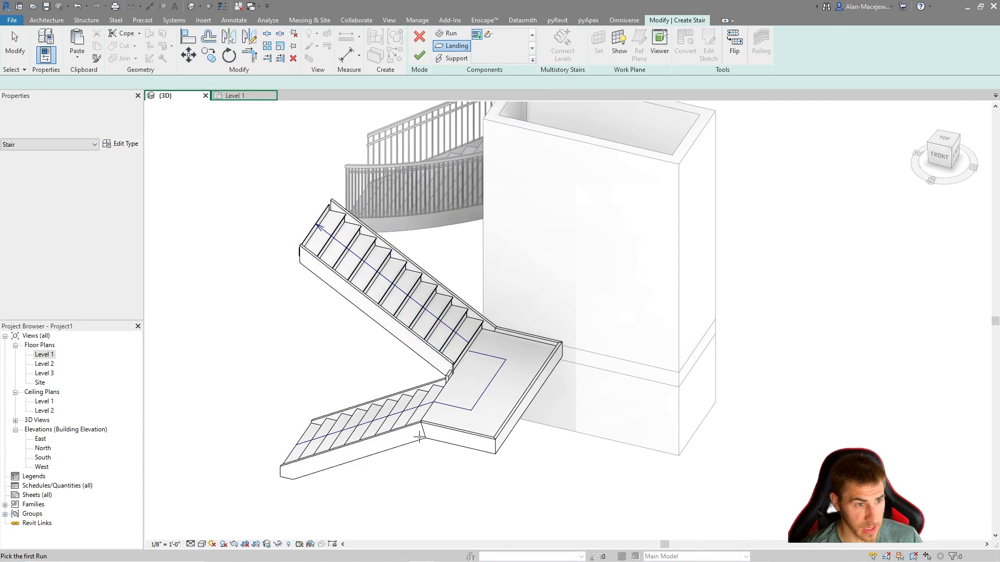
pyautogui.press('Escape')
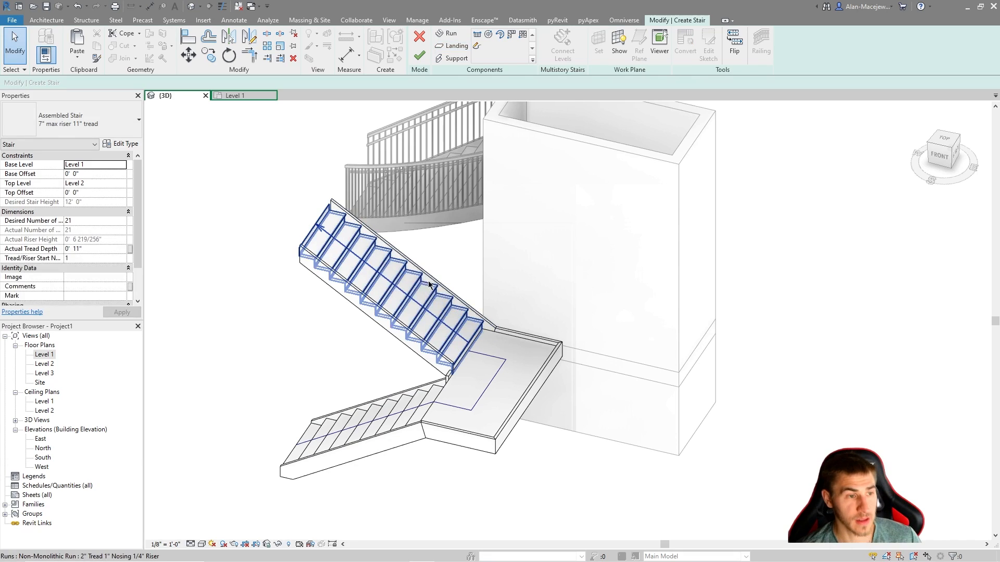
# Step: Finish editing the assembled stair and return to the Level 1 floor plan
pyautogui.click(420, 282)
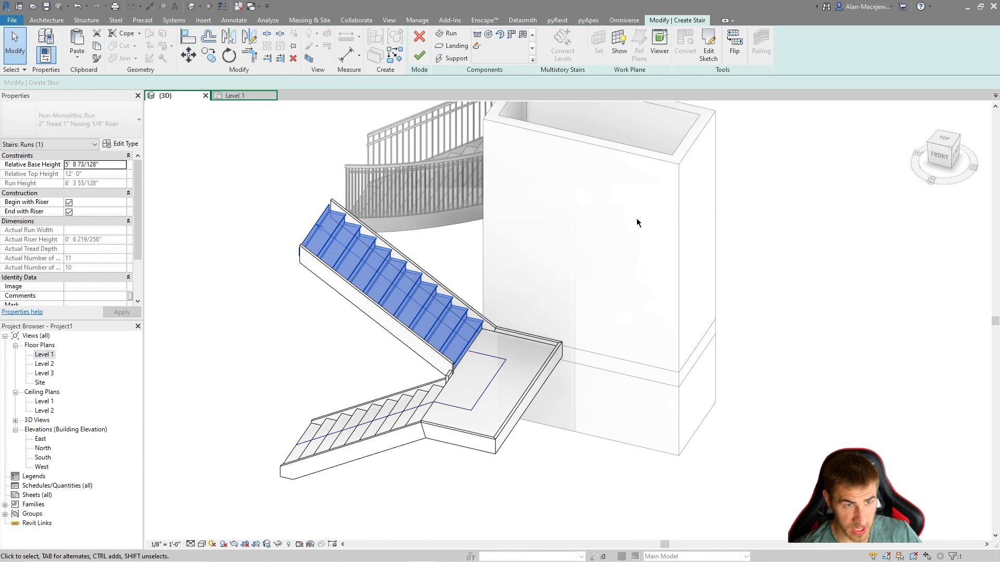
pyautogui.click(487, 399)
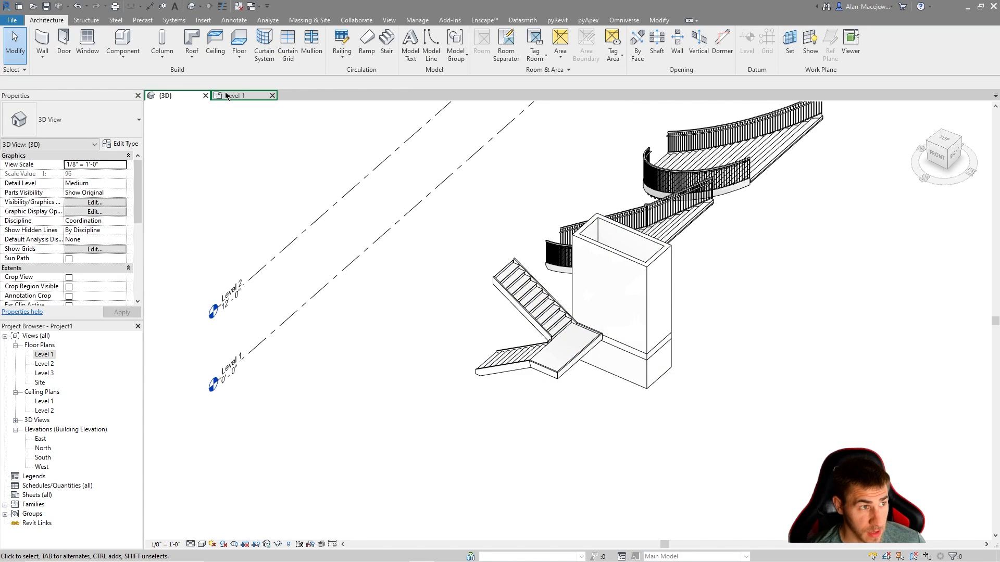
pyautogui.click(227, 95)
pyautogui.scroll(-2, 513, 343)
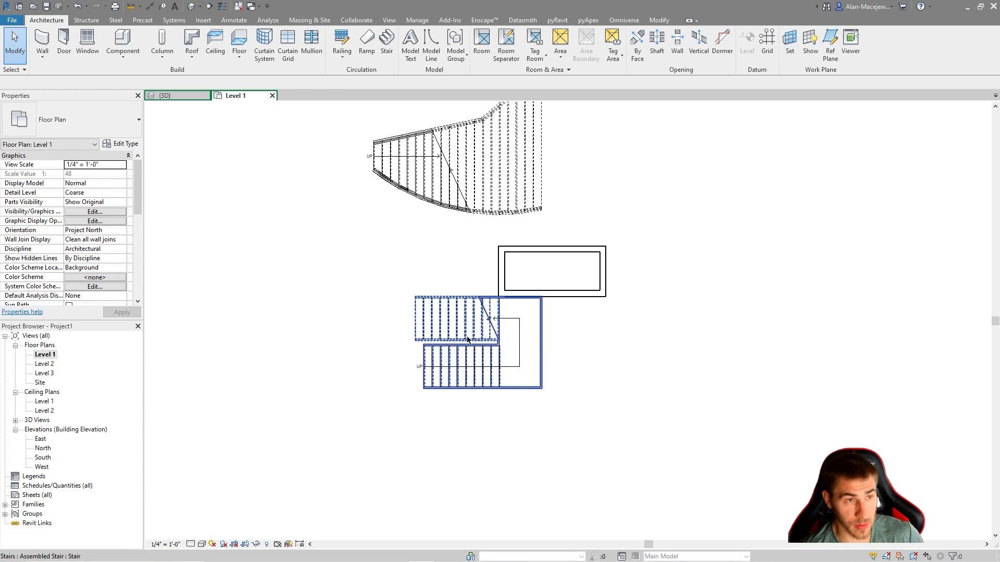
pyautogui.moveTo(621, 293); pyautogui.dragTo(617, 256, button='middle')
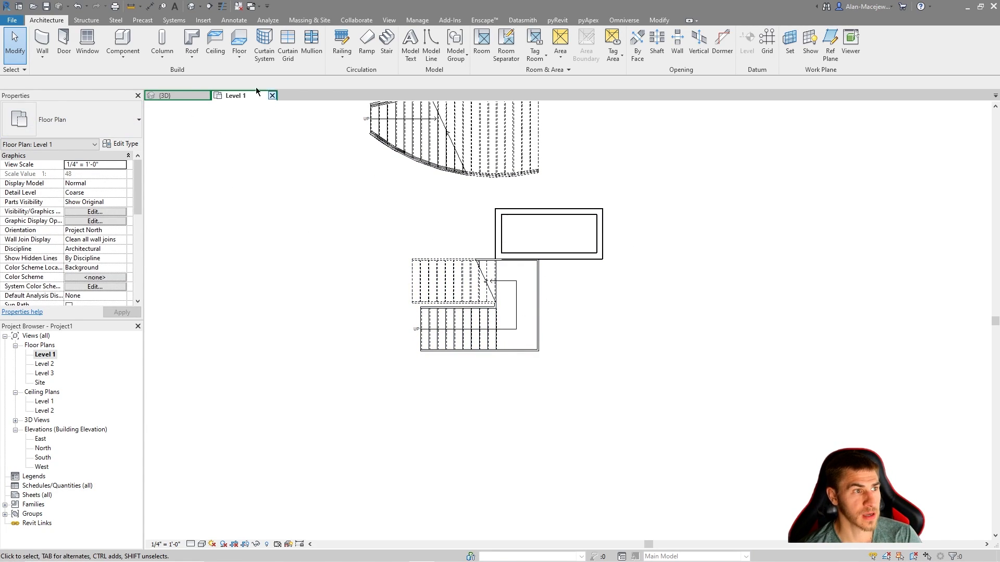
# Step: Start a new stair and place a full-step spiral run with a radius of about 6'-2" in the empty area below the U-shaped stair
pyautogui.click(387, 41)
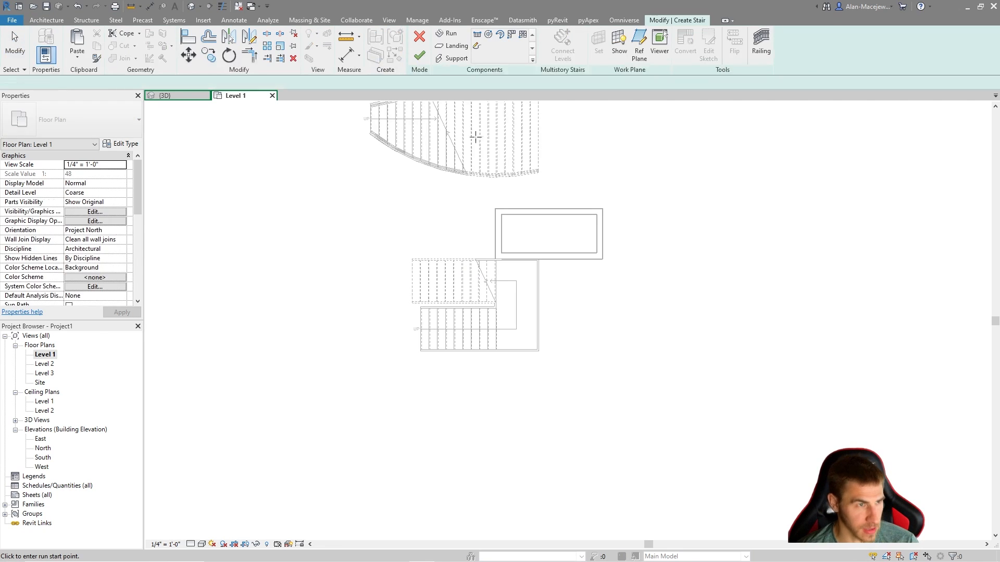
pyautogui.click(488, 35)
pyautogui.click(496, 450)
pyautogui.click(475, 457)
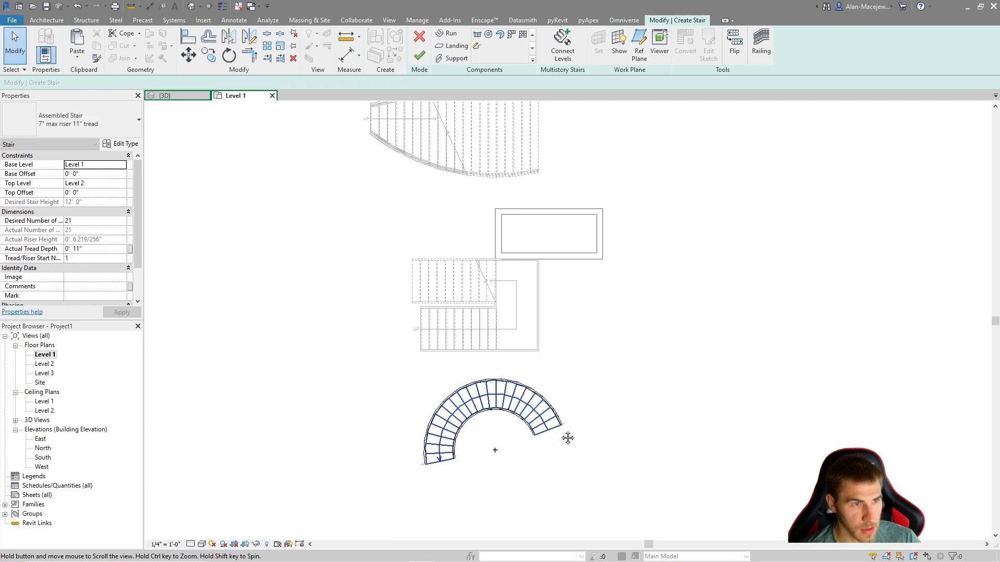
pyautogui.scroll(2, 537, 412)
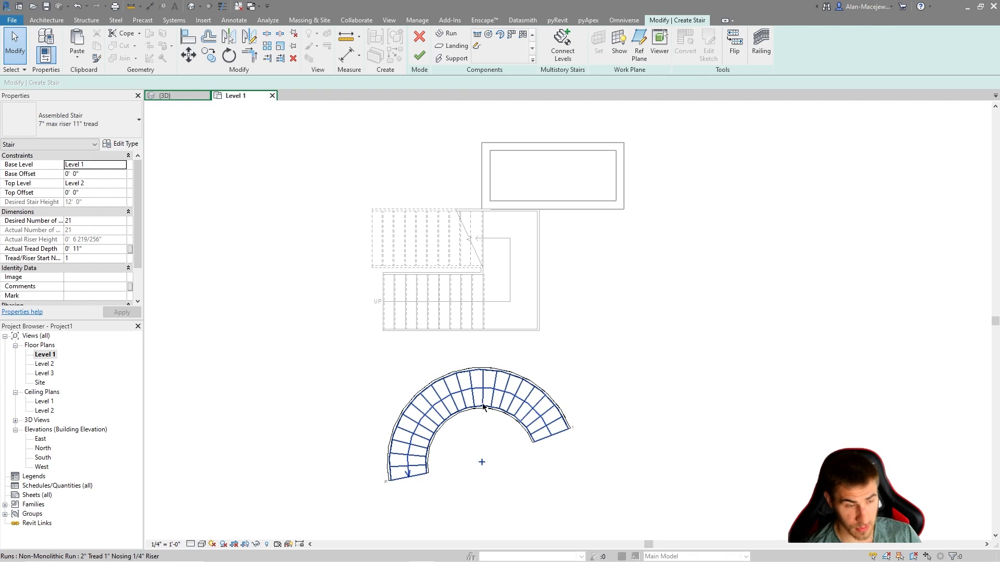
pyautogui.moveTo(553, 410); pyautogui.dragTo(599, 454)
pyautogui.moveTo(673, 416); pyautogui.dragTo(663, 362, button='middle')
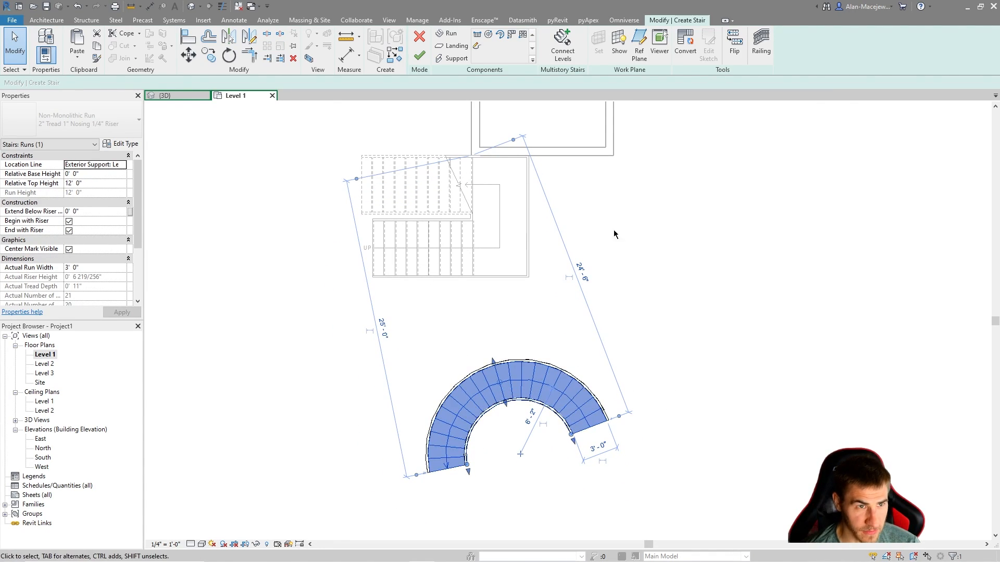
# Step: Convert the spiral run to a custom sketch-based component
pyautogui.click(685, 47)
pyautogui.click(556, 305)
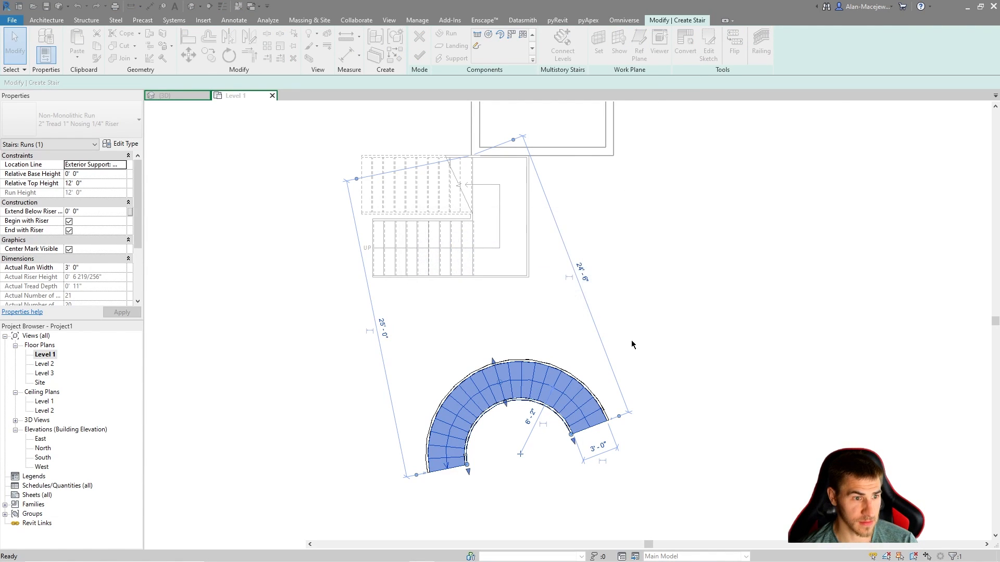
pyautogui.click(576, 398)
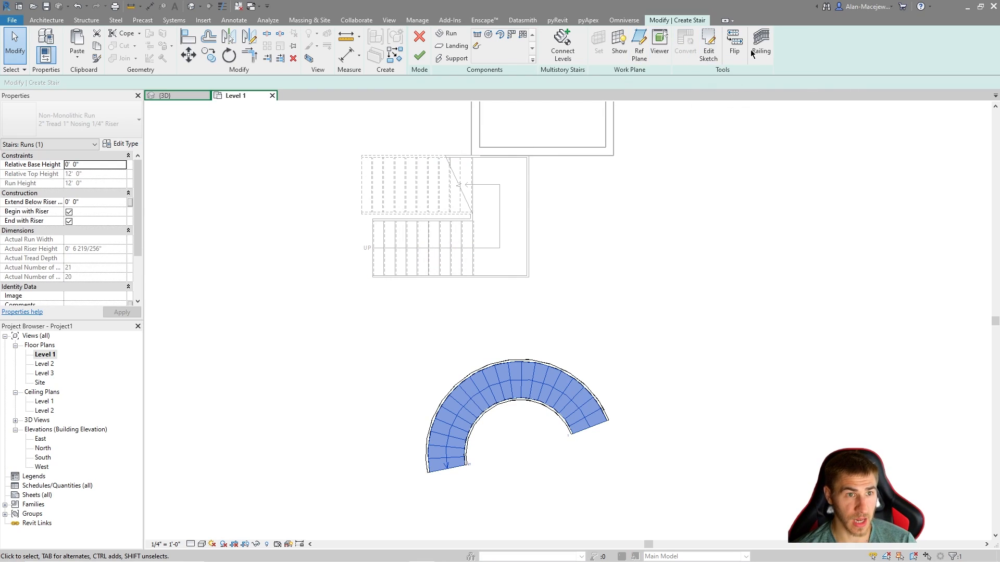
# Step: Edit the spiral run's sketch, moving the outer boundary arc outward to a radius of about 9'-6", and finish the sketch
pyautogui.click(709, 51)
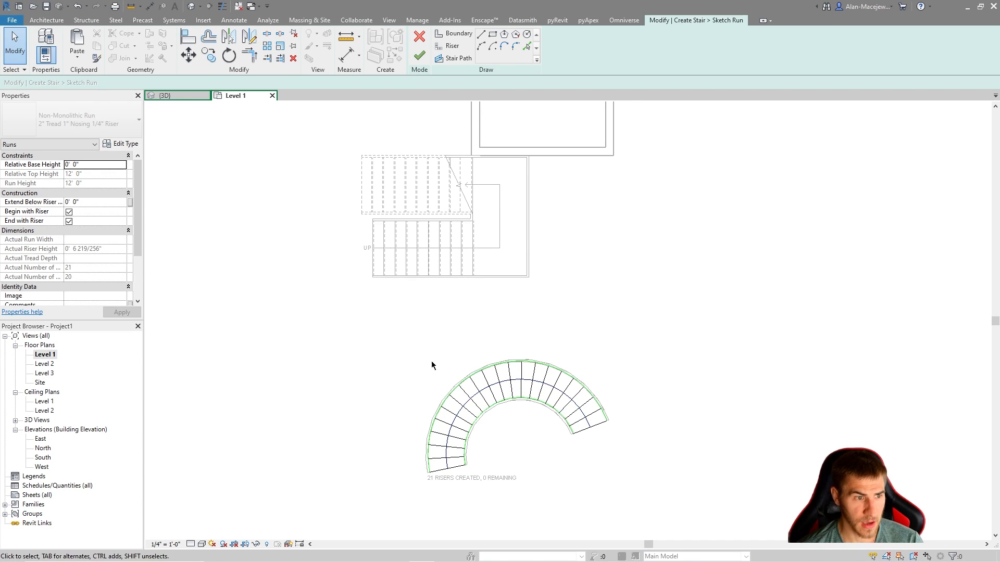
pyautogui.moveTo(430, 451); pyautogui.dragTo(383, 432)
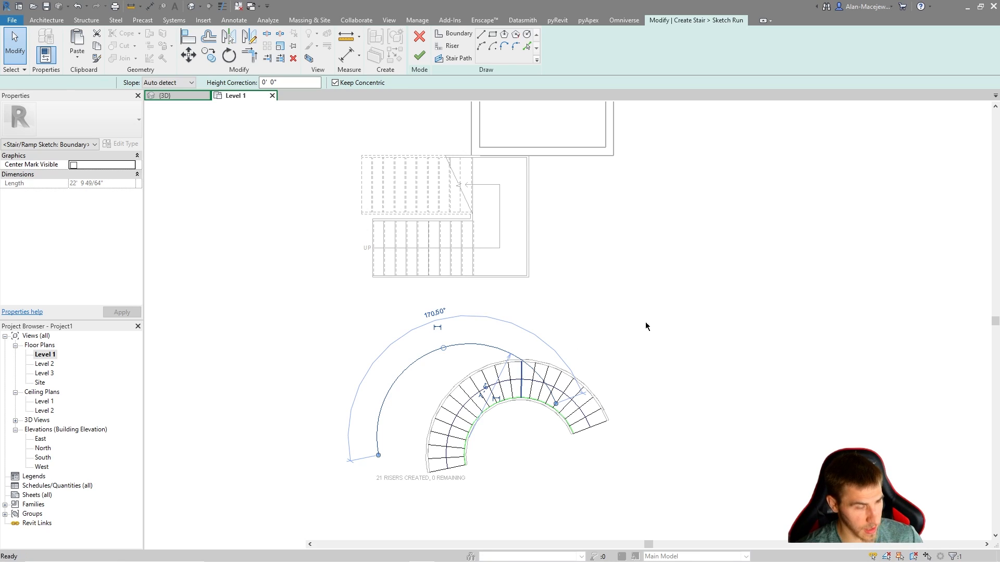
pyautogui.hotkey('ctrl', 'z')
pyautogui.click(507, 365)
pyautogui.moveTo(507, 364); pyautogui.dragTo(488, 344)
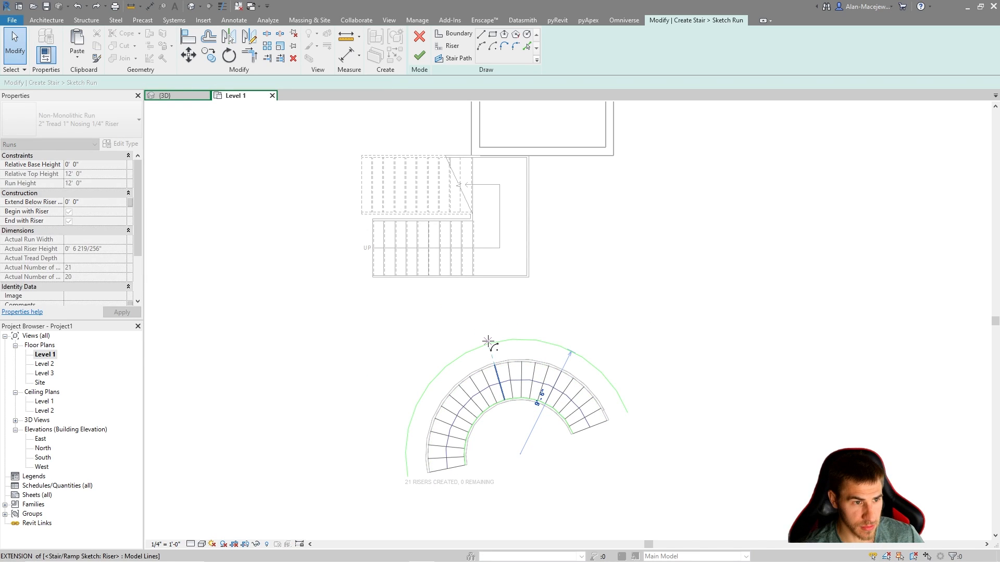
pyautogui.click(606, 457)
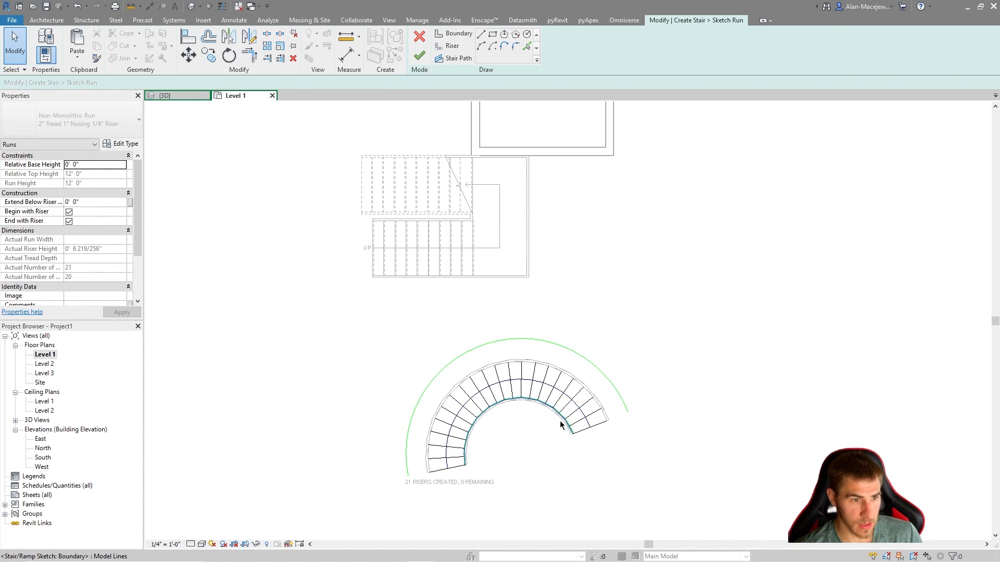
pyautogui.click(561, 424)
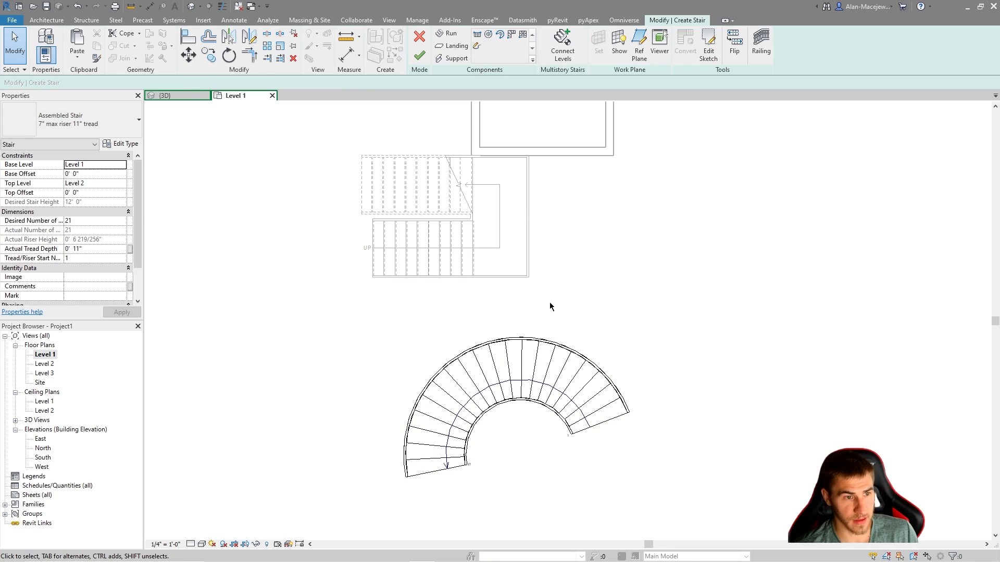
# Step: Delete the widened spiral run and cancel creation of the new stair
pyautogui.click(584, 378)
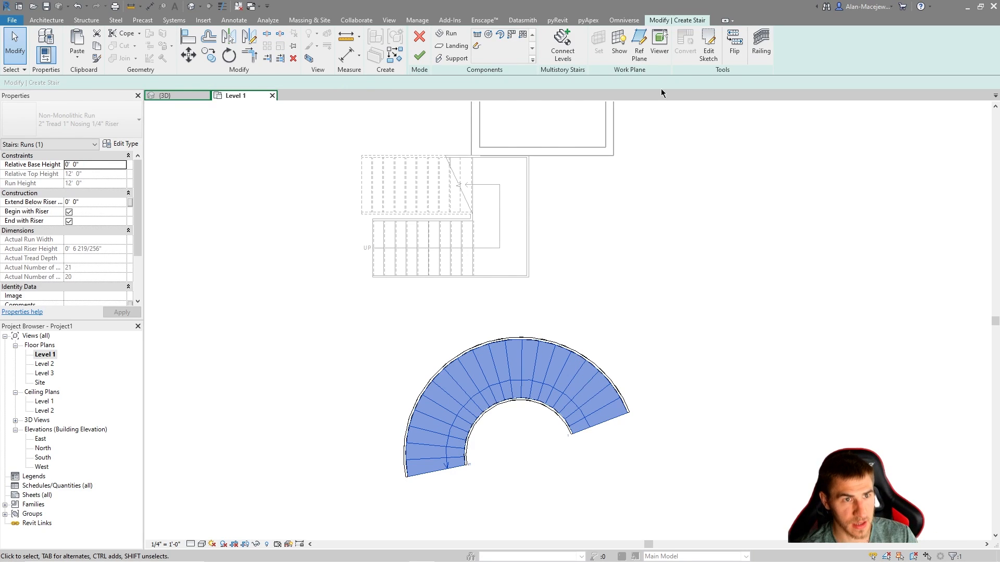
pyautogui.press('Delete')
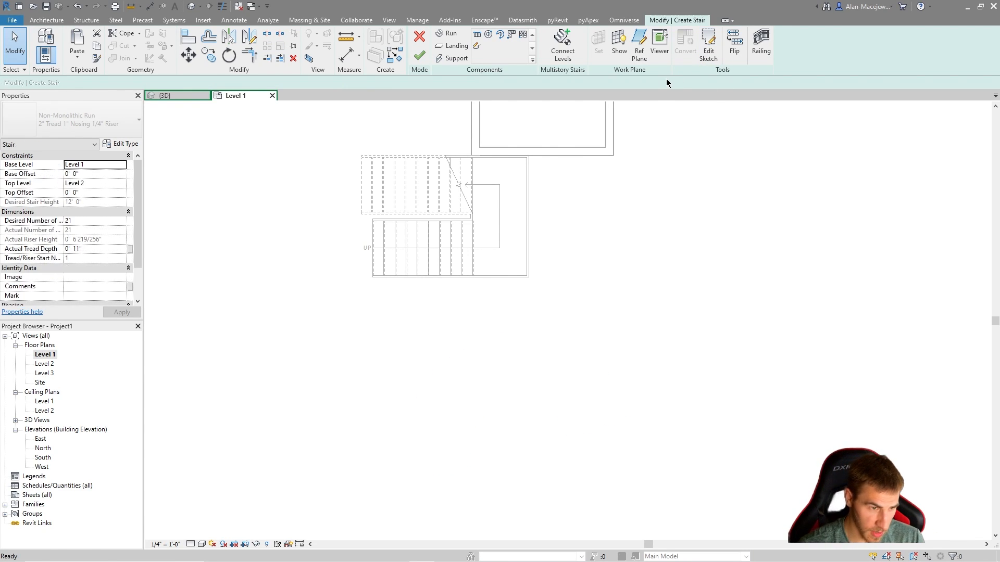
pyautogui.moveTo(630, 172); pyautogui.dragTo(647, 214, button='middle')
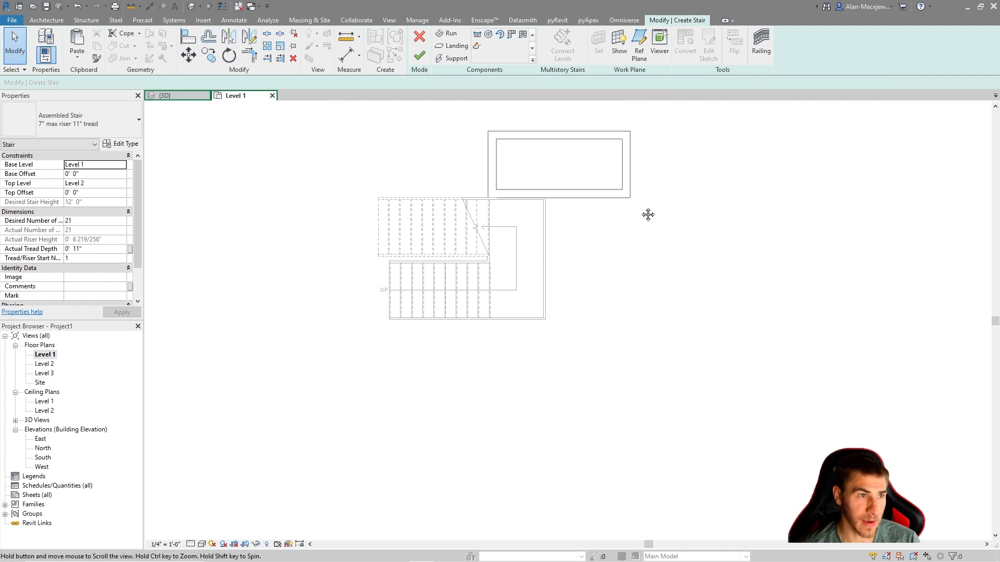
pyautogui.click(419, 36)
pyautogui.click(580, 295)
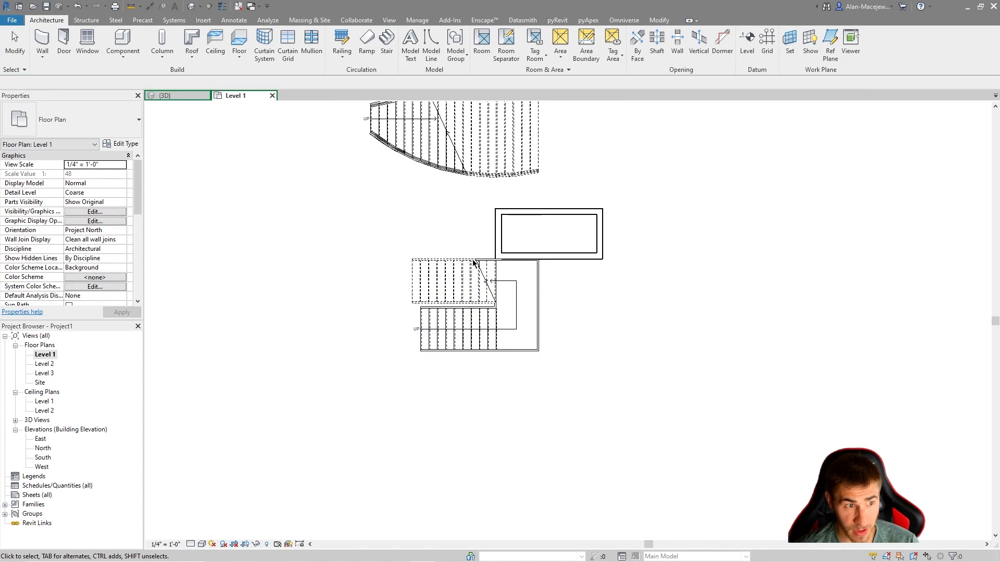
pyautogui.moveTo(540, 266); pyautogui.dragTo(540, 321, button='middle')
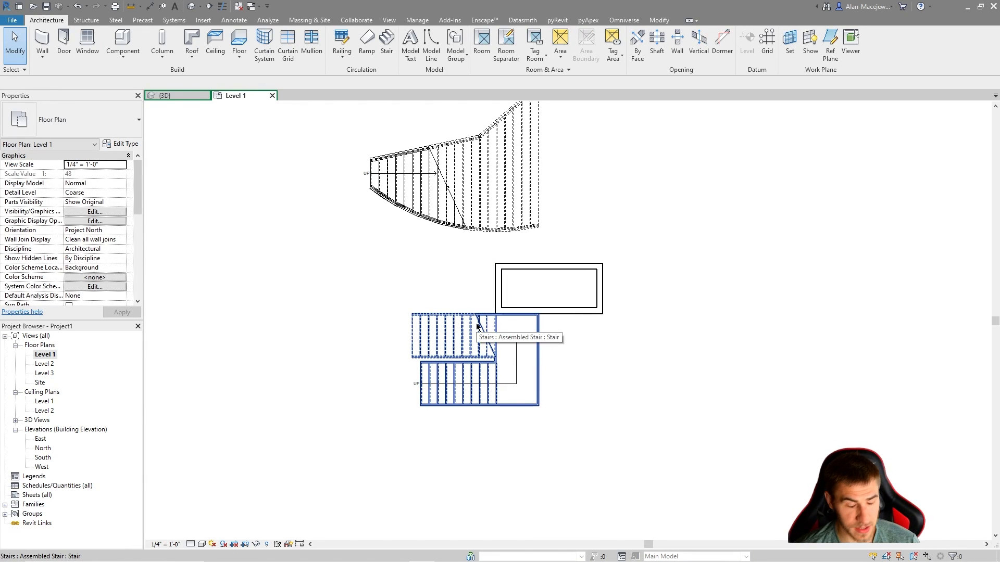
pyautogui.moveTo(570, 326); pyautogui.dragTo(556, 239, button='middle')
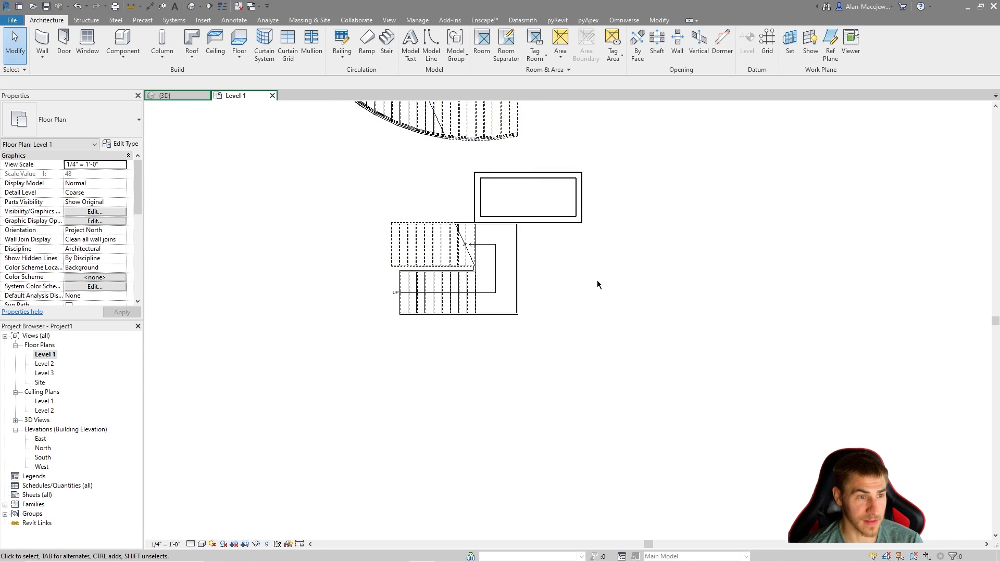
pyautogui.moveTo(596, 284); pyautogui.dragTo(587, 328, button='middle')
pyautogui.moveTo(655, 245); pyautogui.dragTo(667, 286, button='middle')
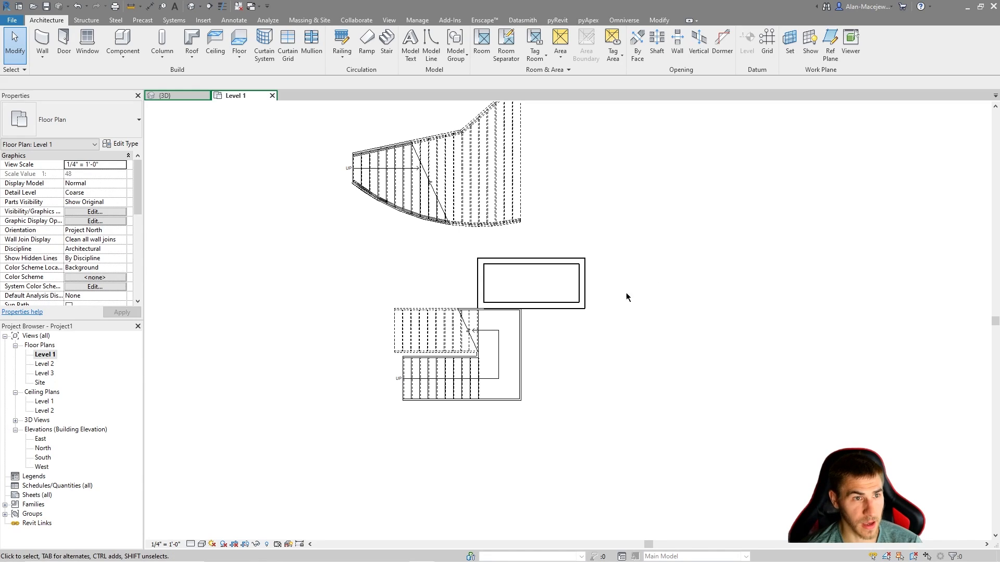